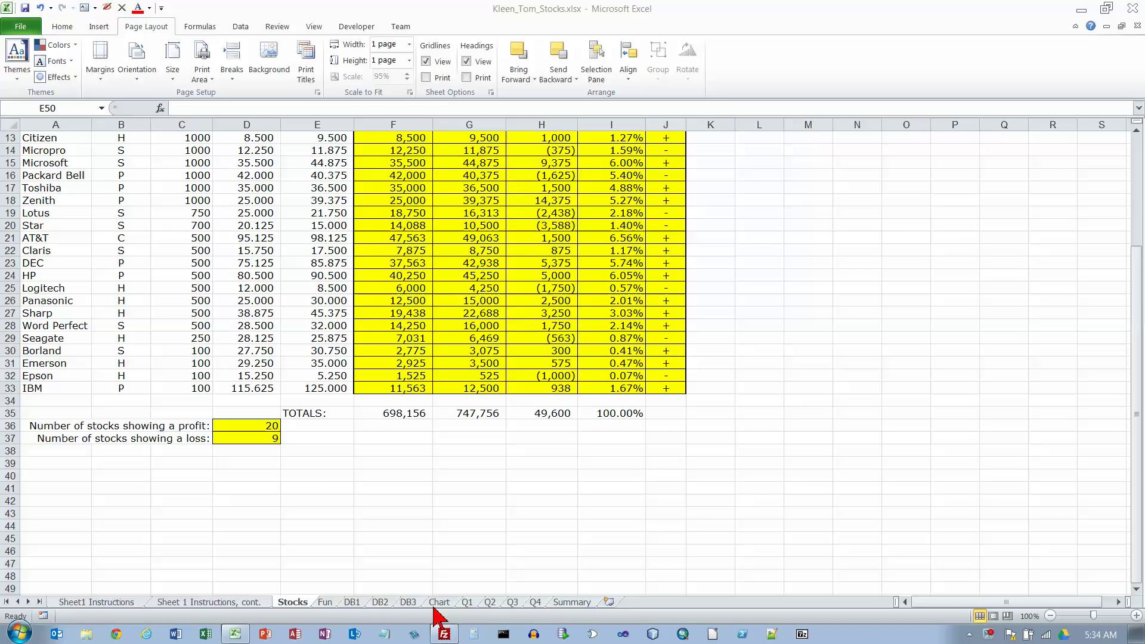
# Switch to the Fun sheet with the F1:H20 number grid and empty answer cells
pyautogui.click(325, 602)
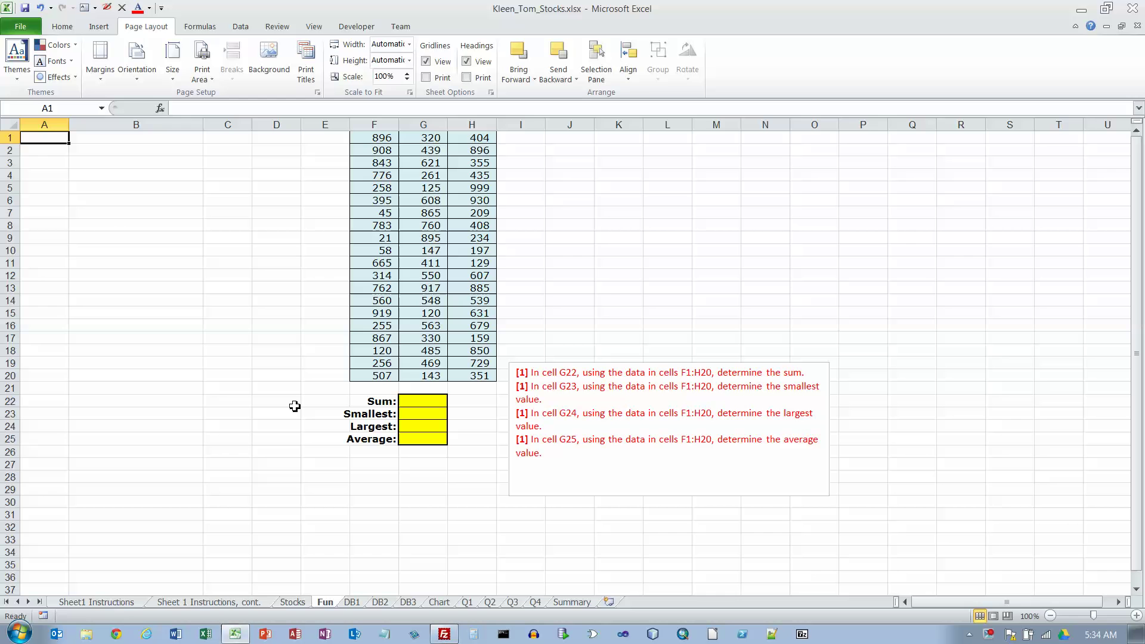
# Enter =SUM(F1:H20) in G22 with AutoSum, giving 30,411
pyautogui.click(418, 403)
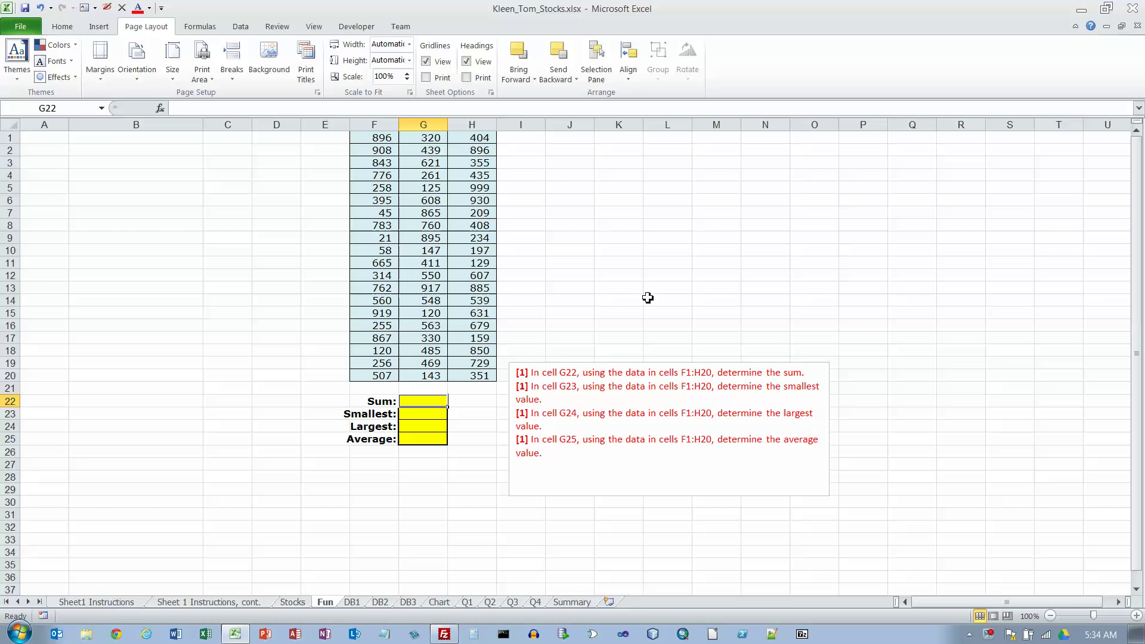
pyautogui.click(66, 28)
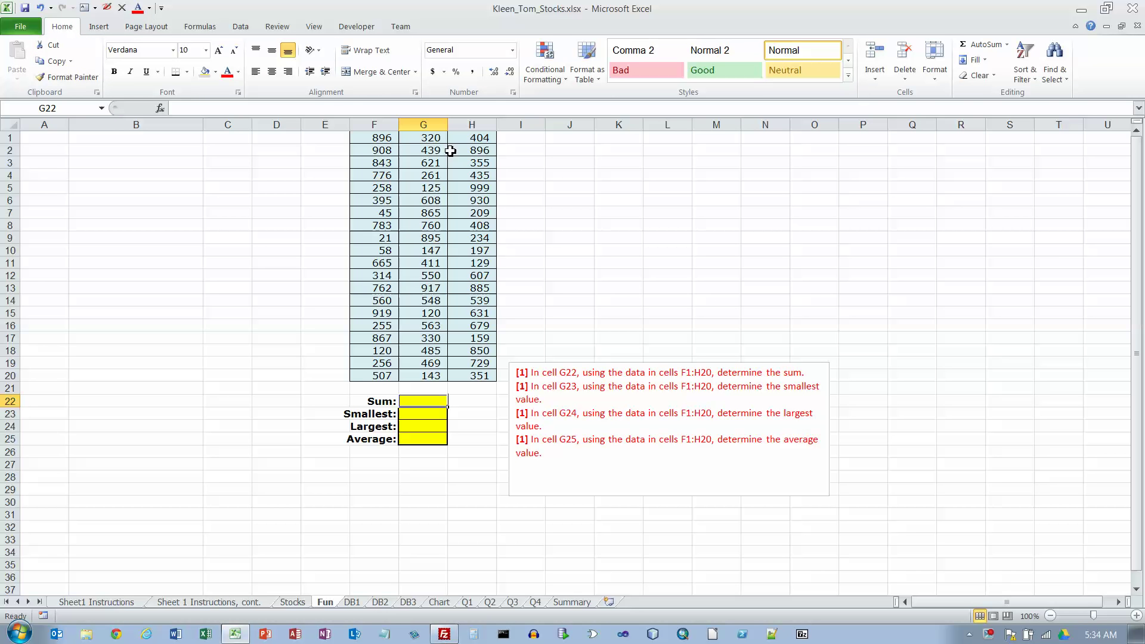
pyautogui.click(1006, 45)
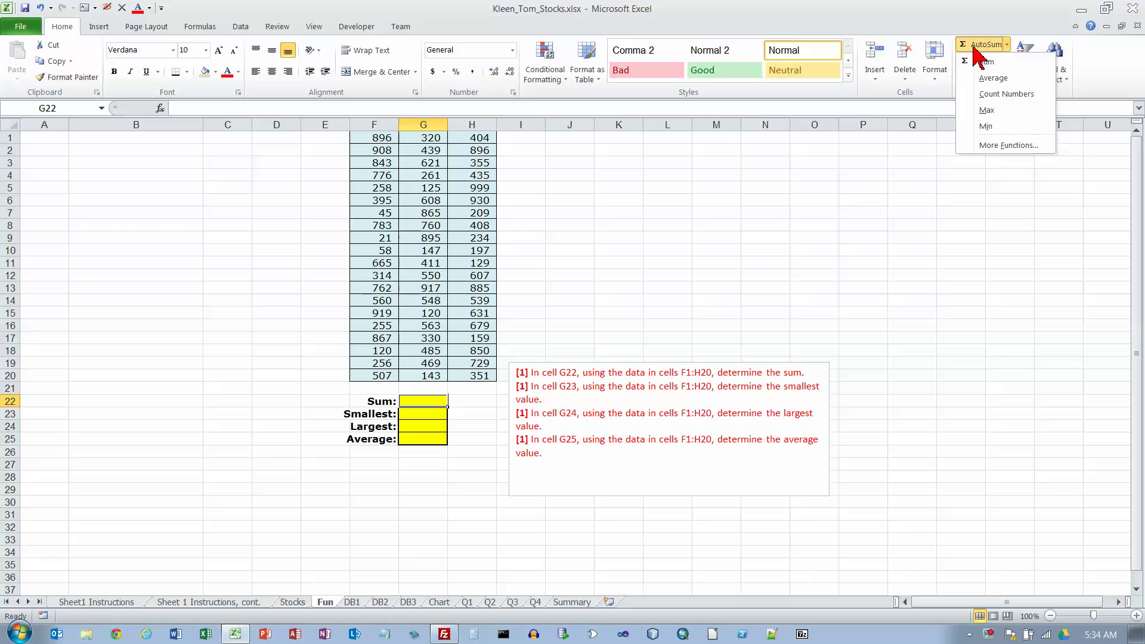
pyautogui.click(1004, 66)
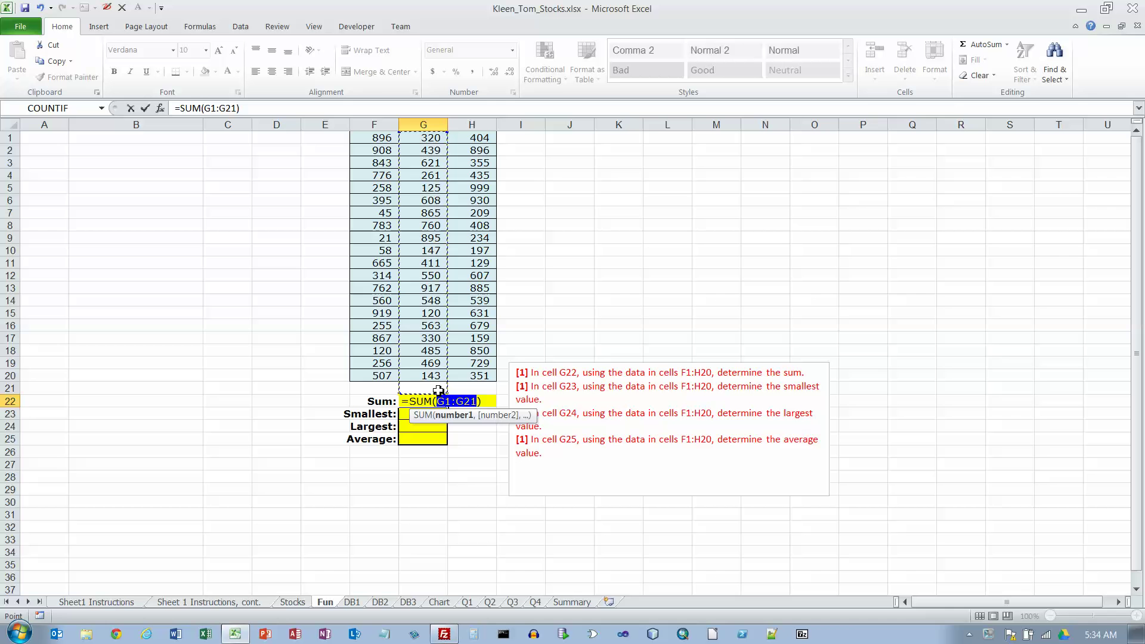
pyautogui.moveTo(387, 136); pyautogui.dragTo(473, 372)
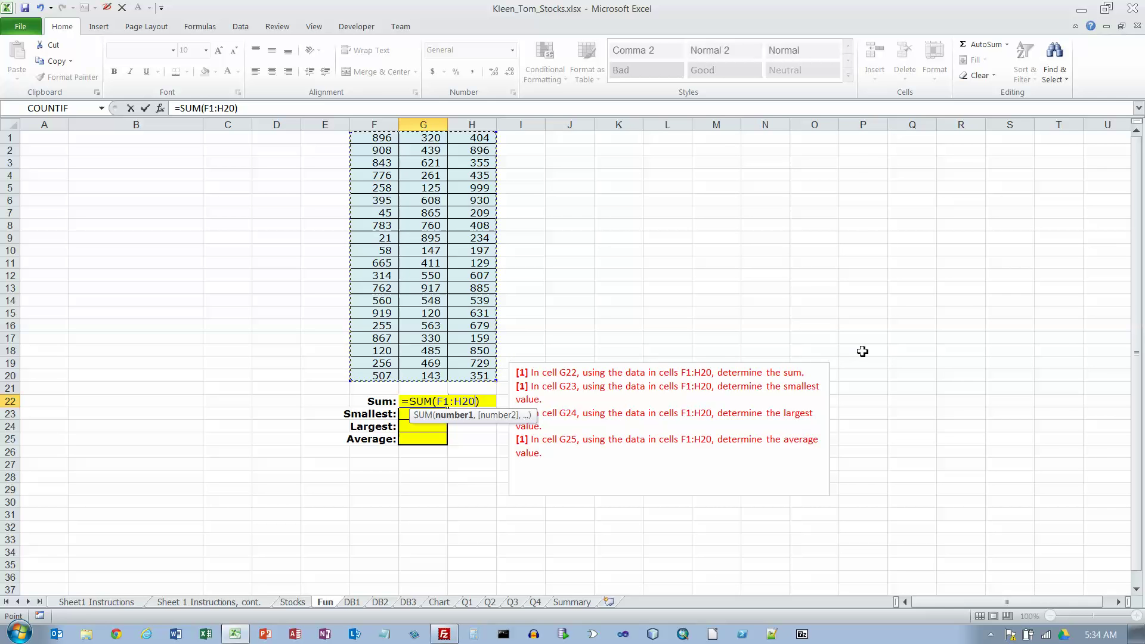
pyautogui.press('Return')
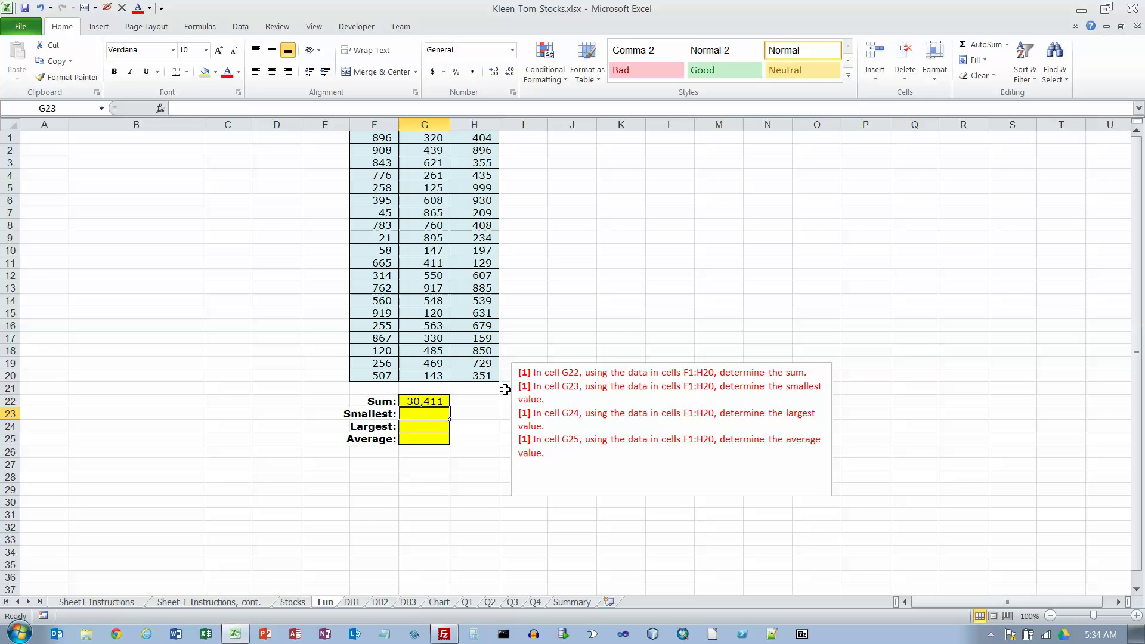
# Put the smallest value of F1:H20 (MIN, 21) in G23
pyautogui.click(1007, 46)
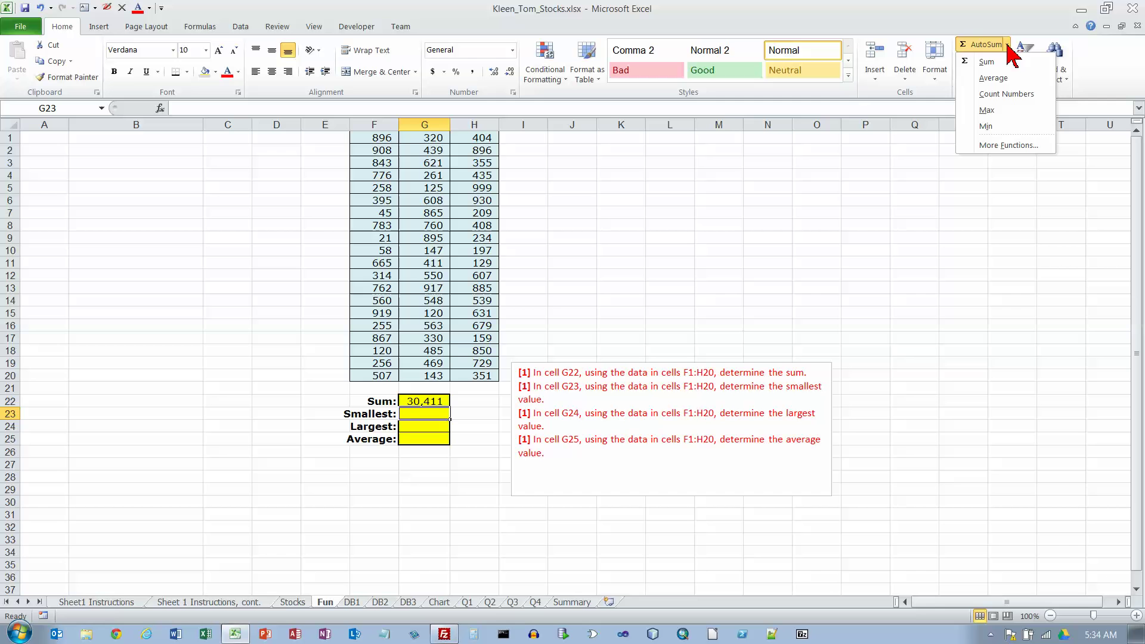
pyautogui.click(1008, 126)
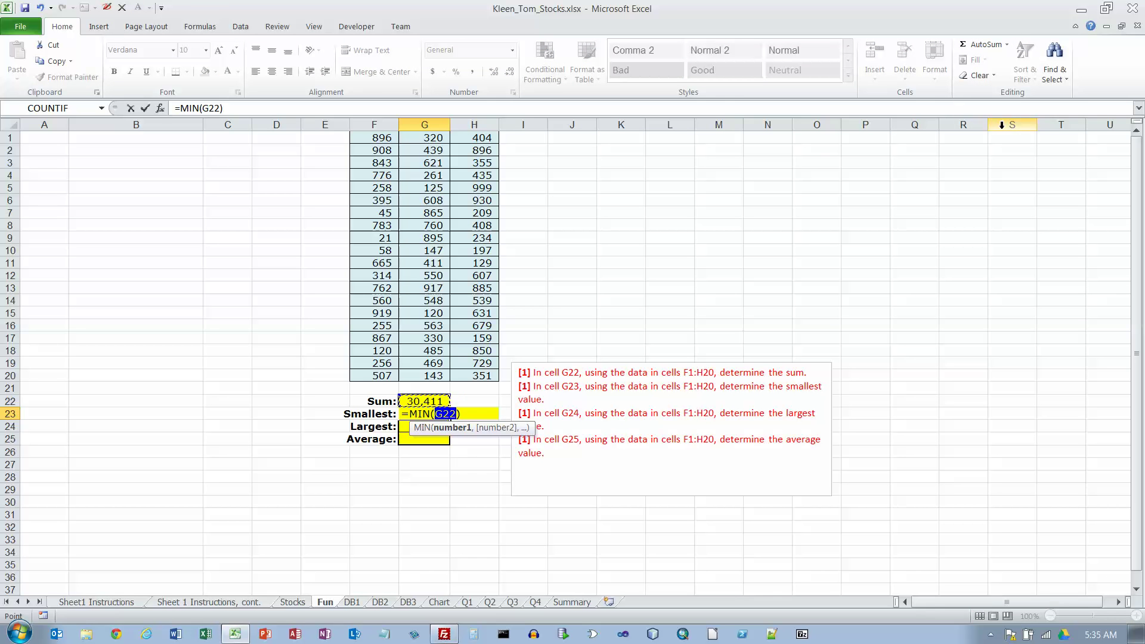
pyautogui.click(377, 138)
pyautogui.moveTo(377, 138); pyautogui.dragTo(477, 374)
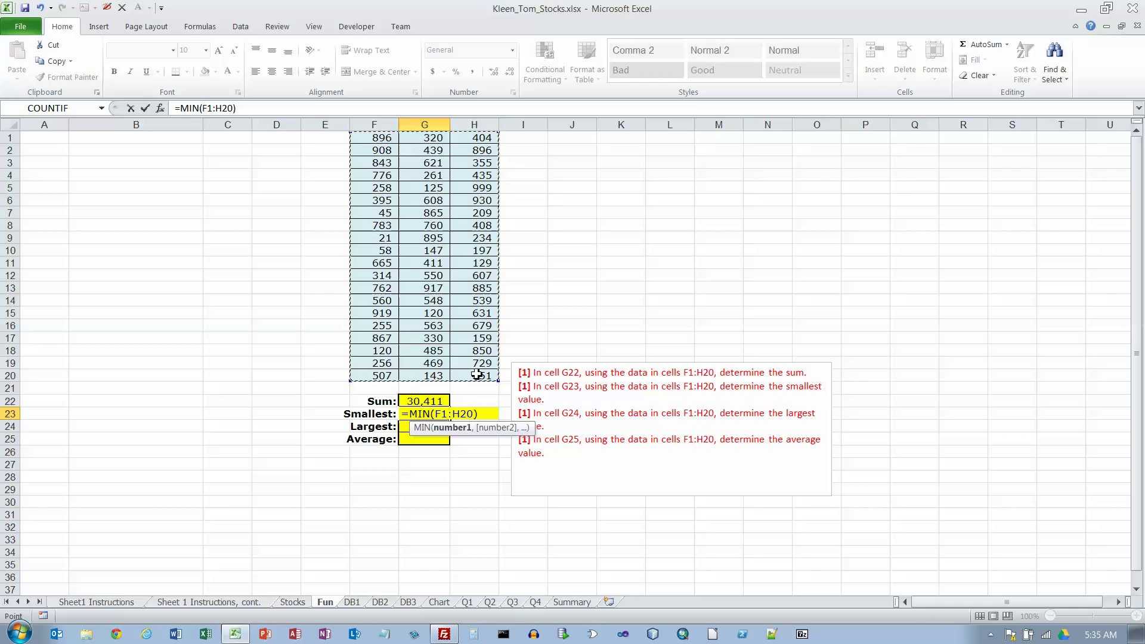
pyautogui.press('Return')
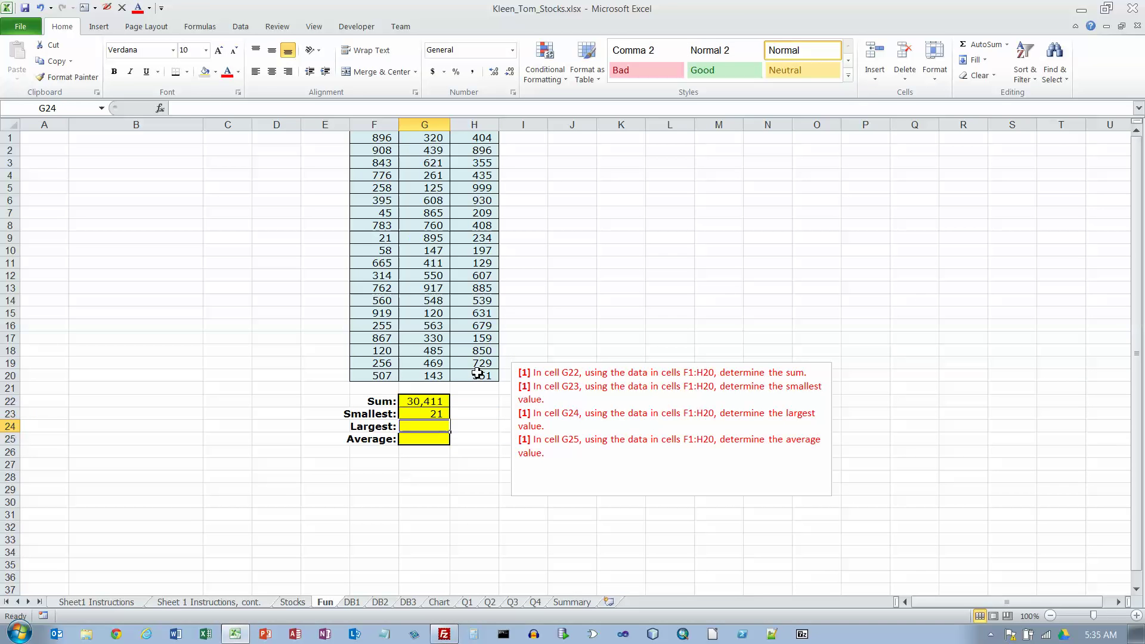
# Put the largest value of F1:H20 (MAX, 999) in G24
pyautogui.click(1007, 47)
pyautogui.click(994, 111)
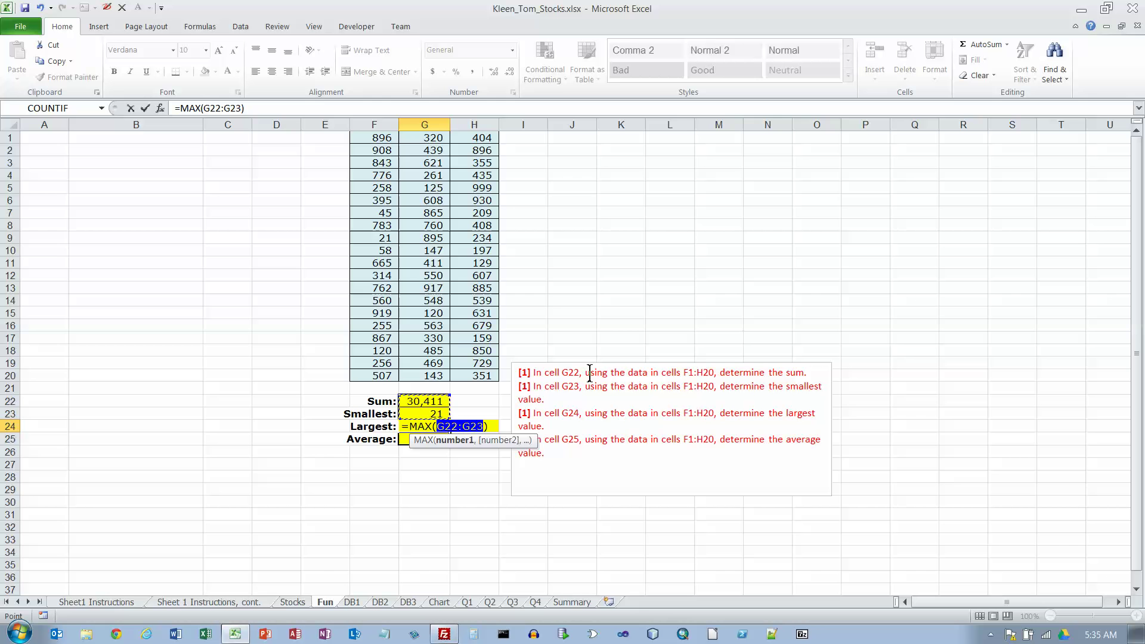
pyautogui.moveTo(383, 144); pyautogui.dragTo(466, 373)
pyautogui.press('Return')
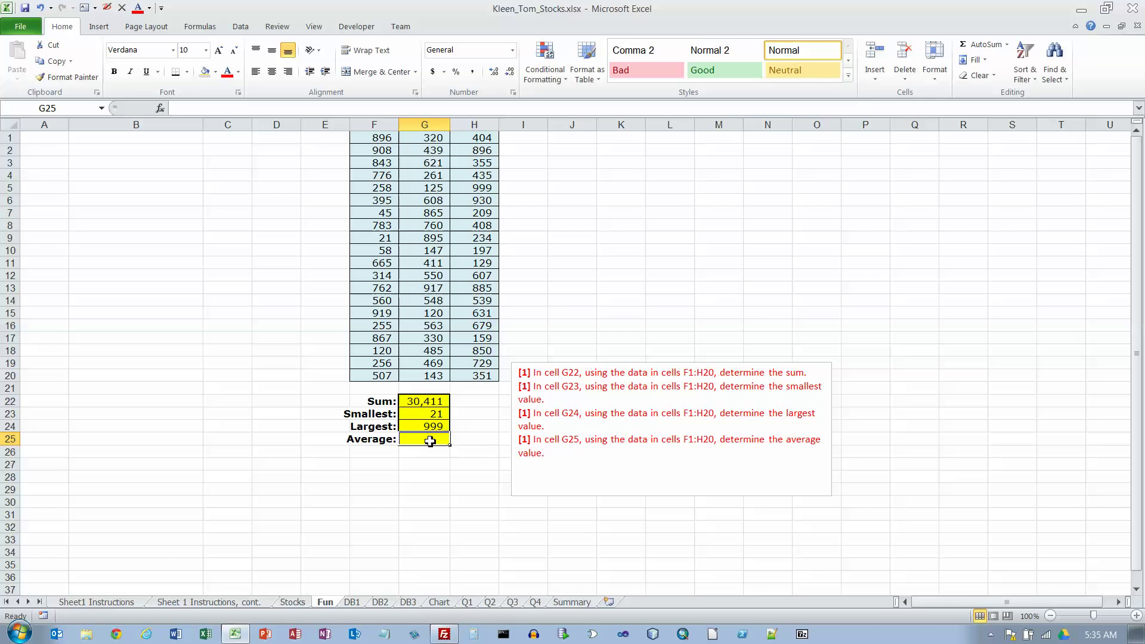
# Put the average of F1:H20 (AVERAGE, 507) in G25
pyautogui.click(1007, 45)
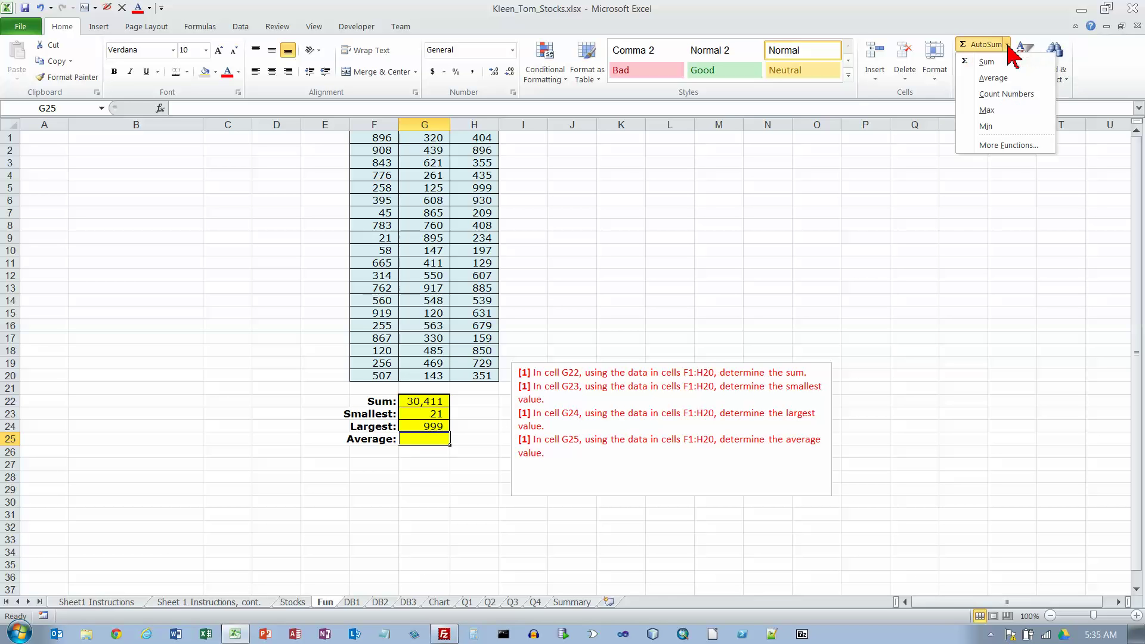
pyautogui.click(1003, 79)
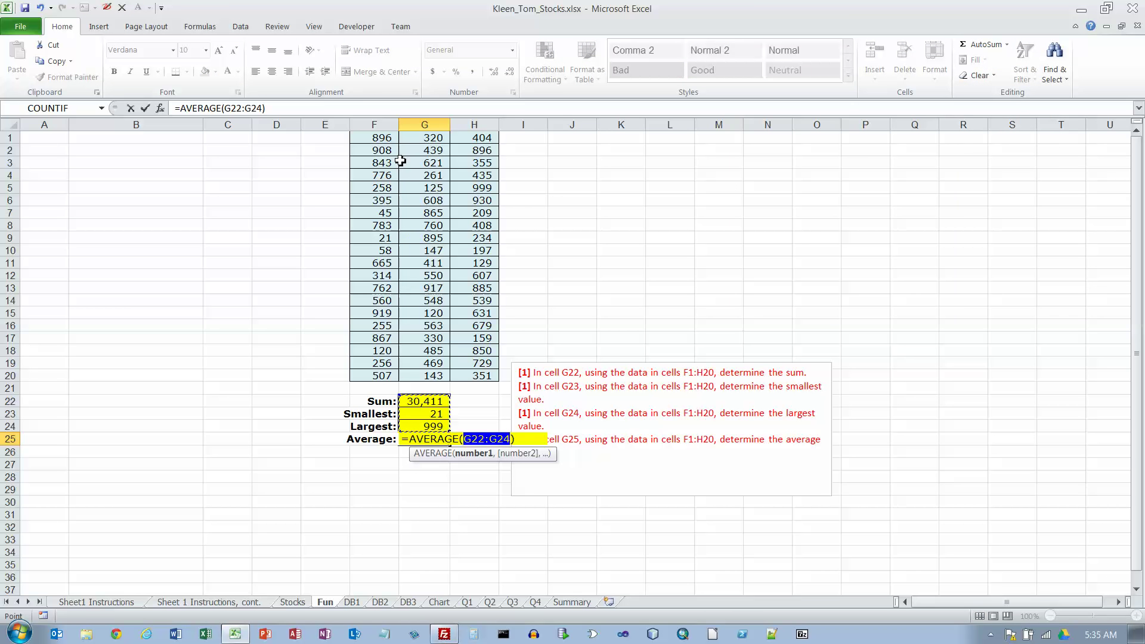
pyautogui.moveTo(378, 141); pyautogui.dragTo(477, 377)
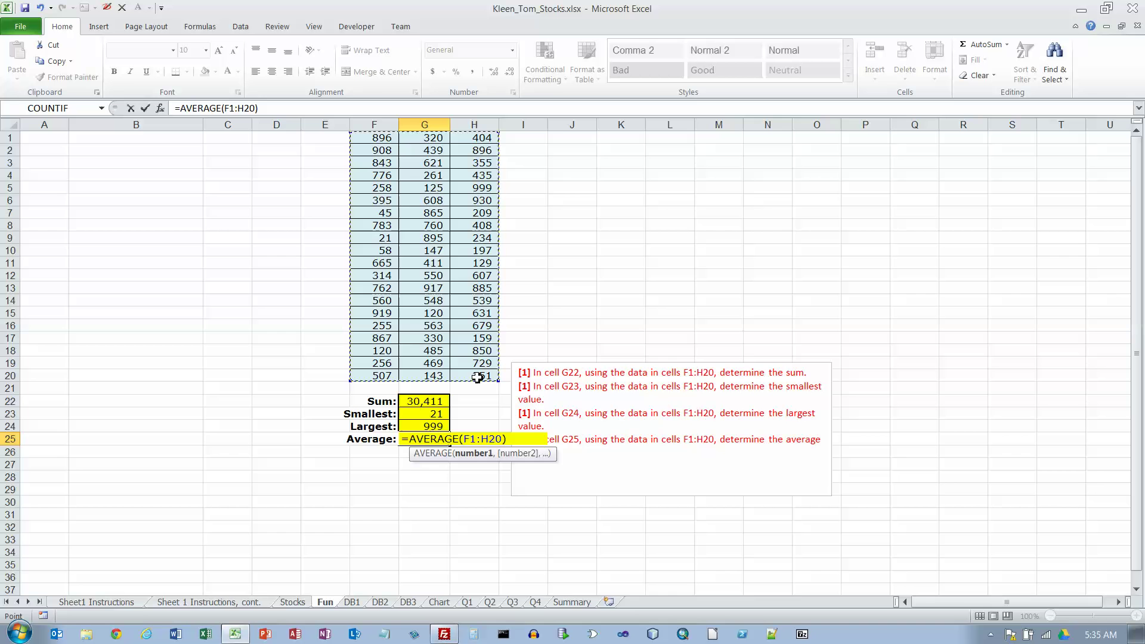
pyautogui.press('Return')
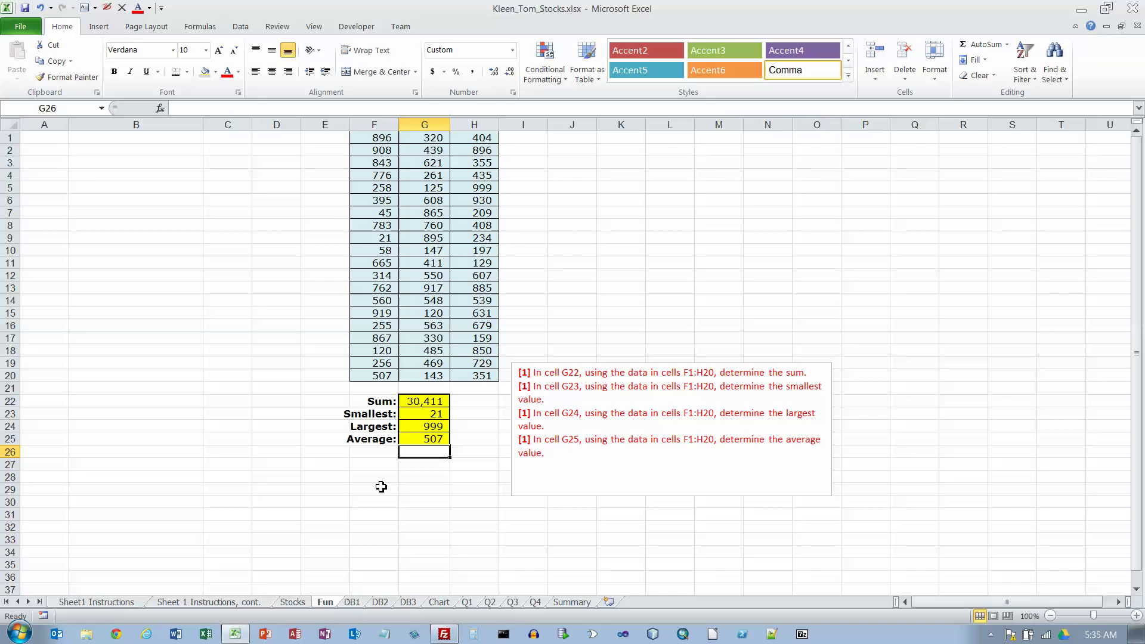
# On DB1, sort the Stock Portfolio by Shares from largest to smallest
pyautogui.click(352, 603)
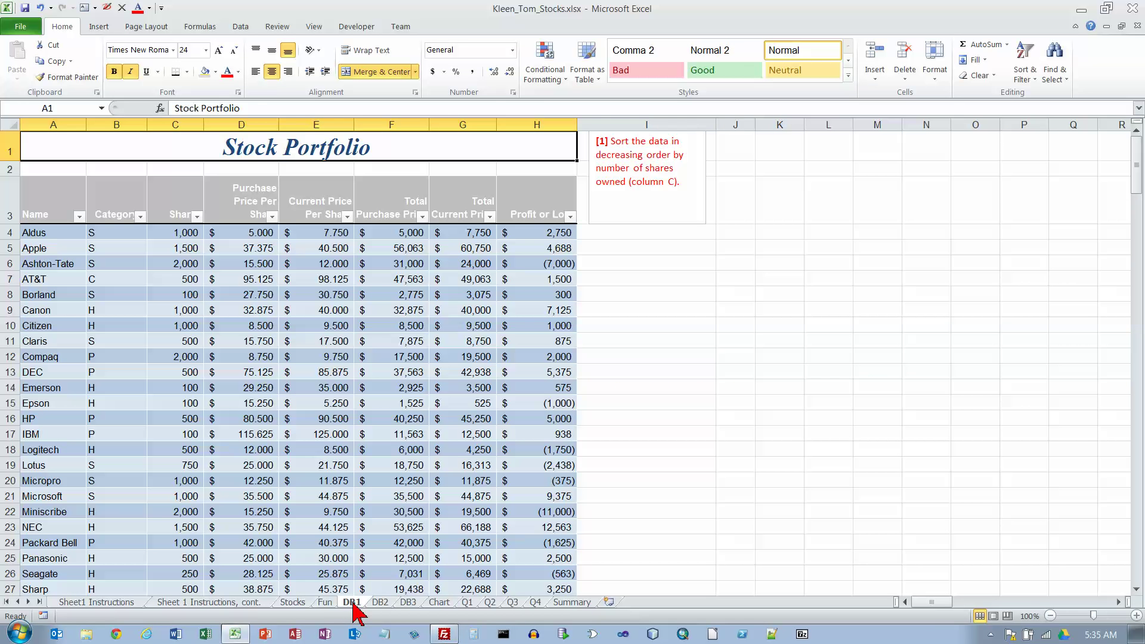
pyautogui.click(198, 216)
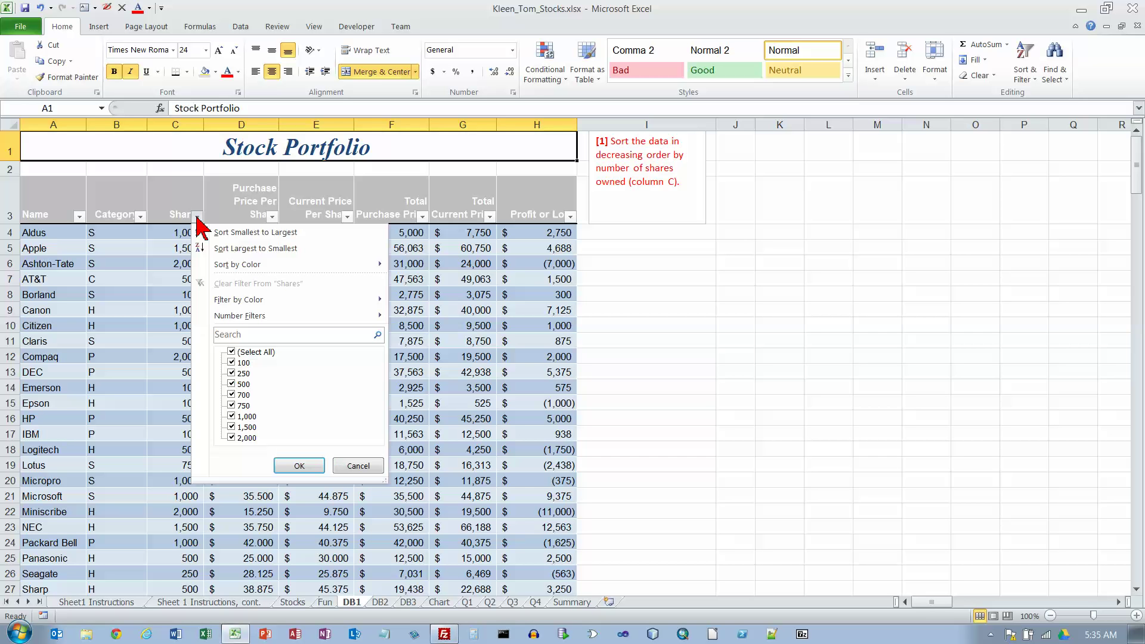
pyautogui.click(233, 249)
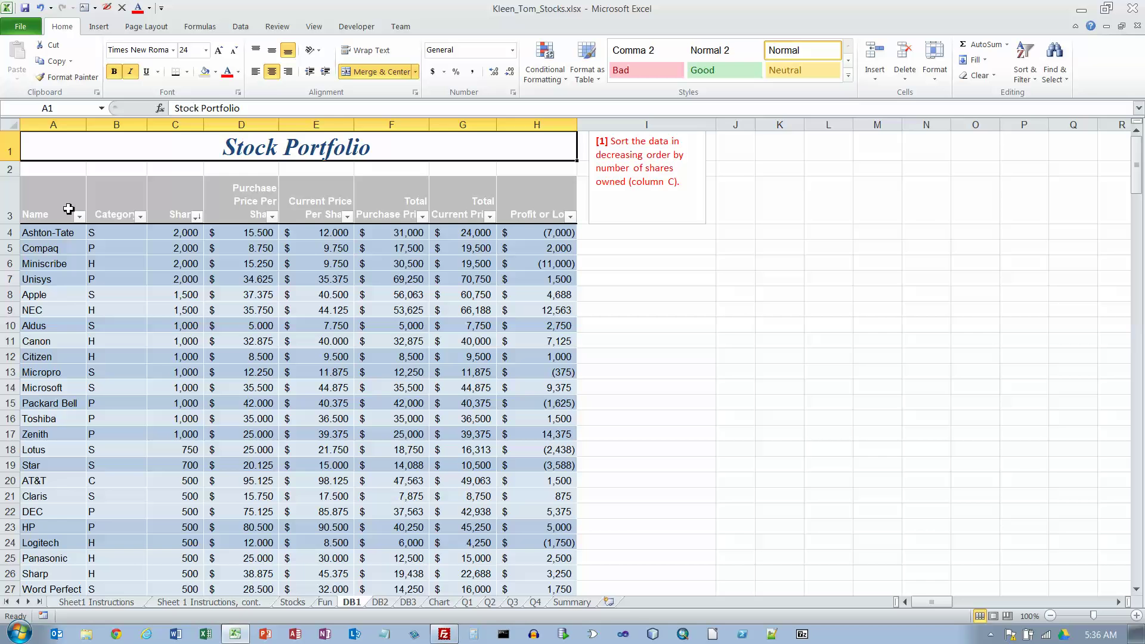
# Select the DB1 table from the Name header down and view the Data and Table Design options
pyautogui.click(242, 27)
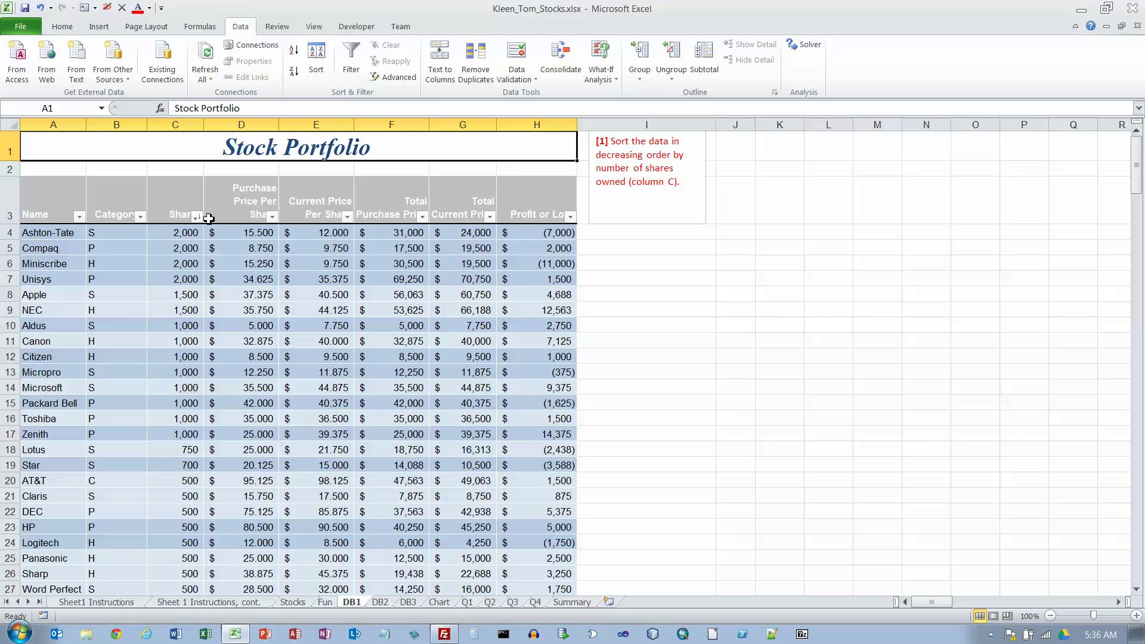
pyautogui.click(56, 207)
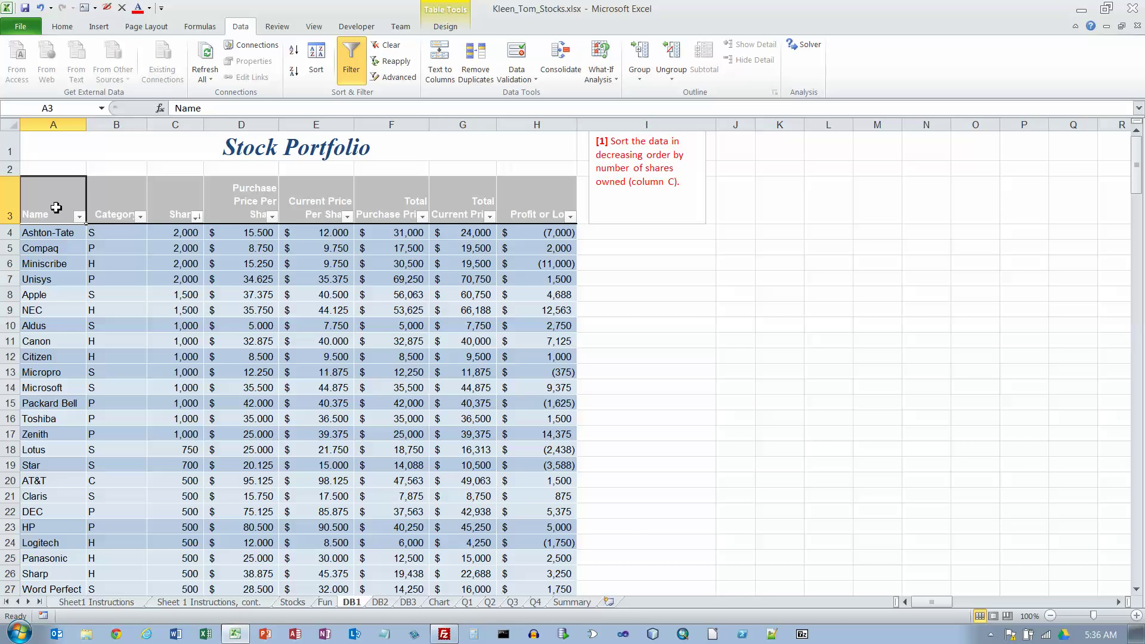
pyautogui.moveTo(65, 205); pyautogui.dragTo(540, 562)
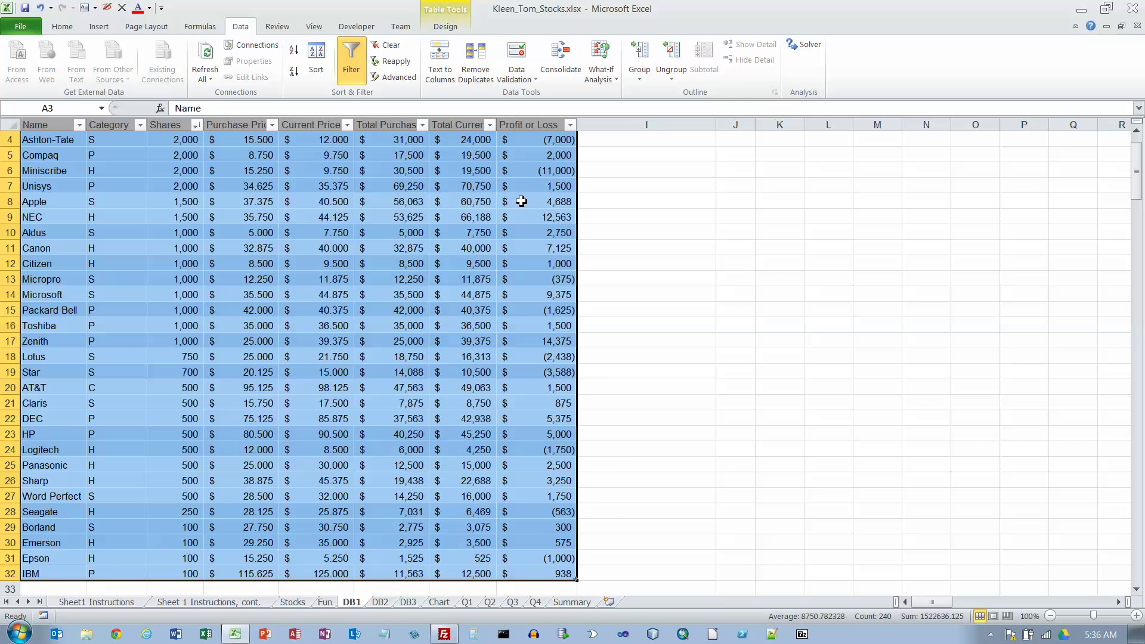
pyautogui.click(446, 26)
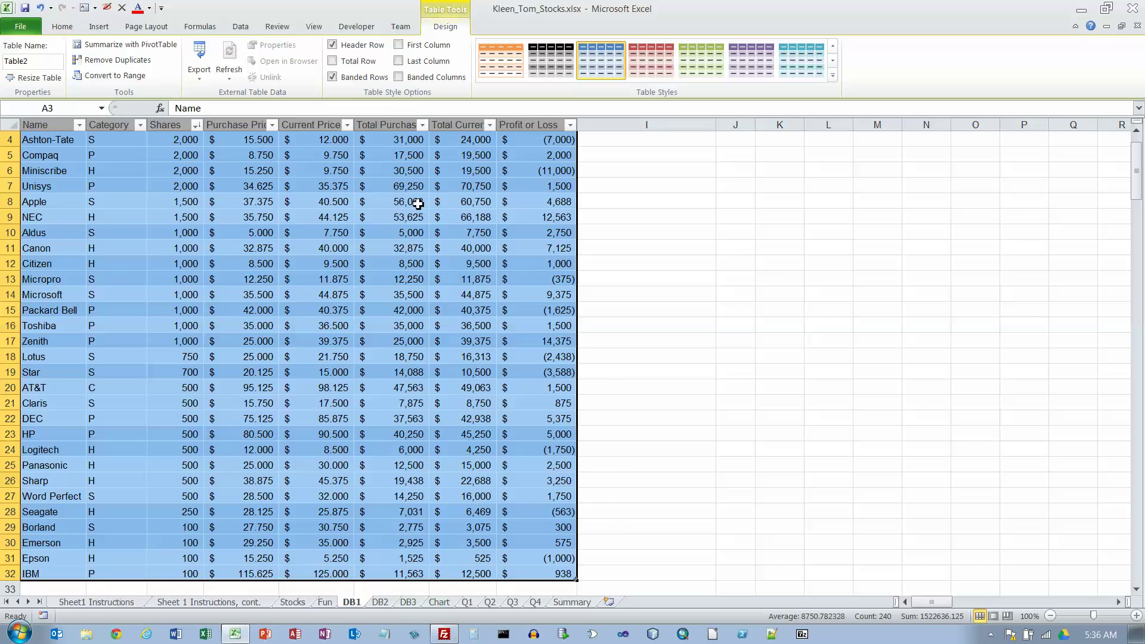
pyautogui.scroll(1, 418, 206)
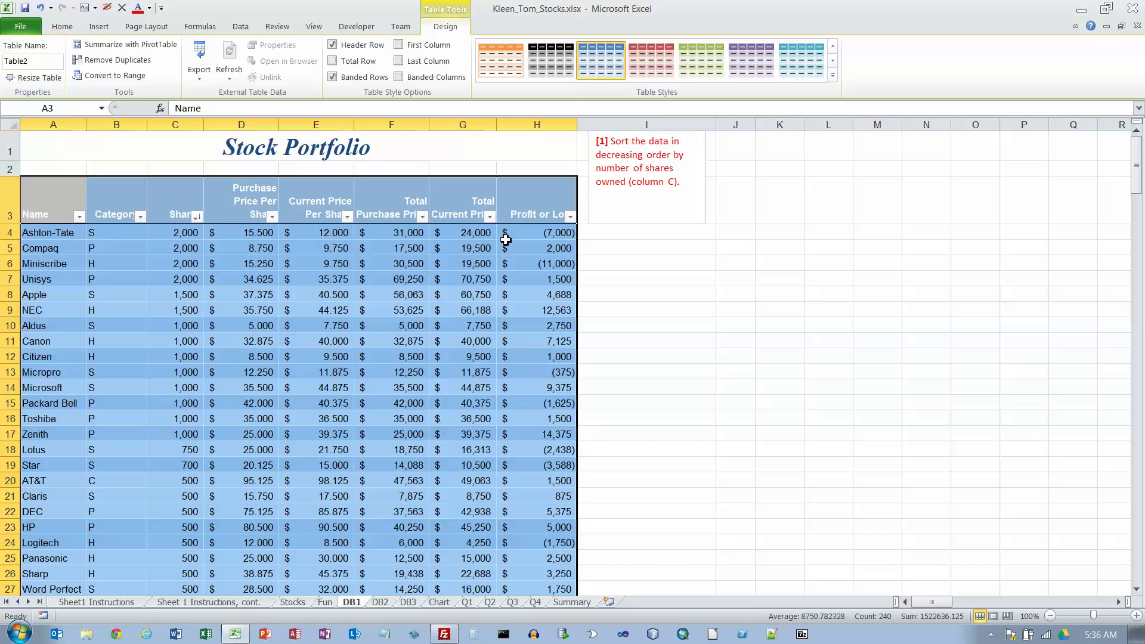
# Set the fill of data rows A4:H27 to No Fill and check the top stock's shares
pyautogui.click(56, 233)
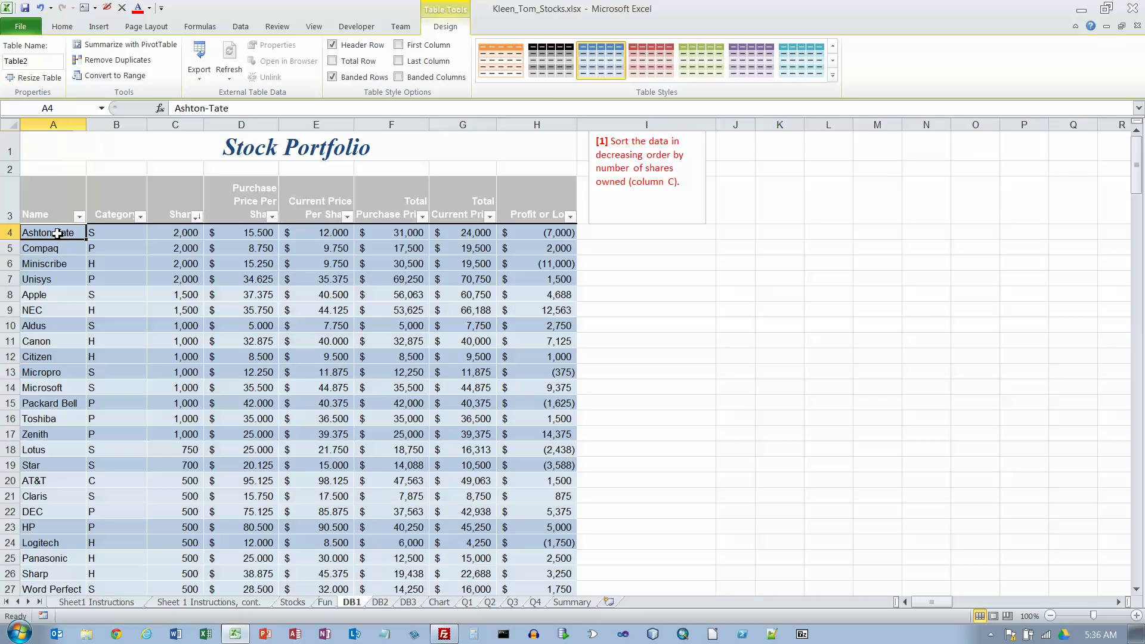
pyautogui.moveTo(60, 232); pyautogui.dragTo(551, 573)
pyautogui.scroll(1, 505, 379)
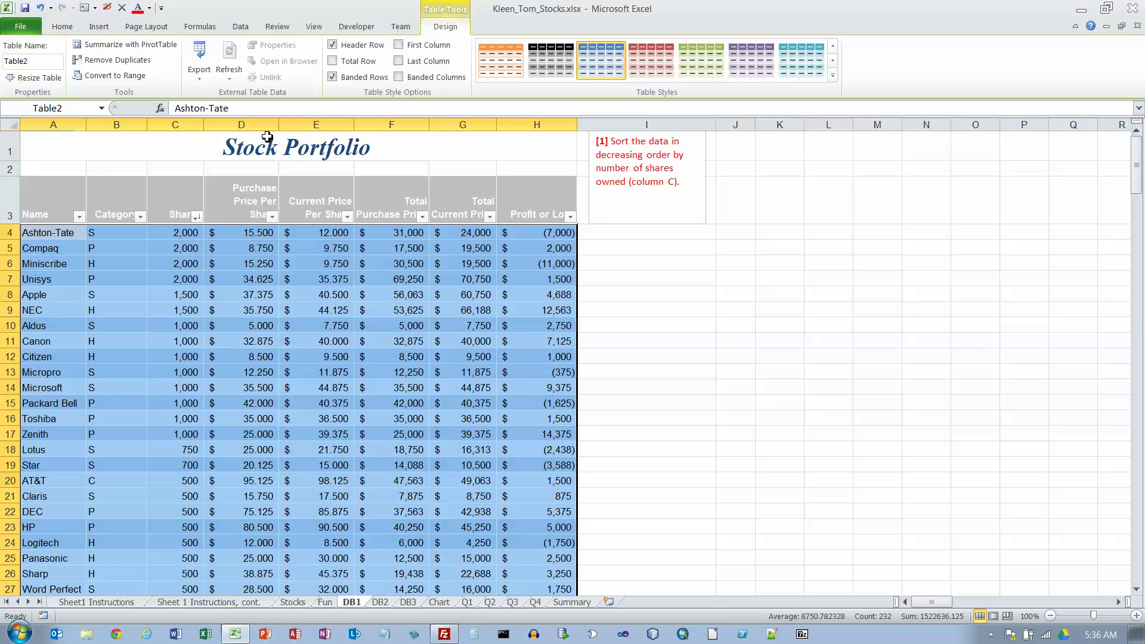
pyautogui.click(62, 27)
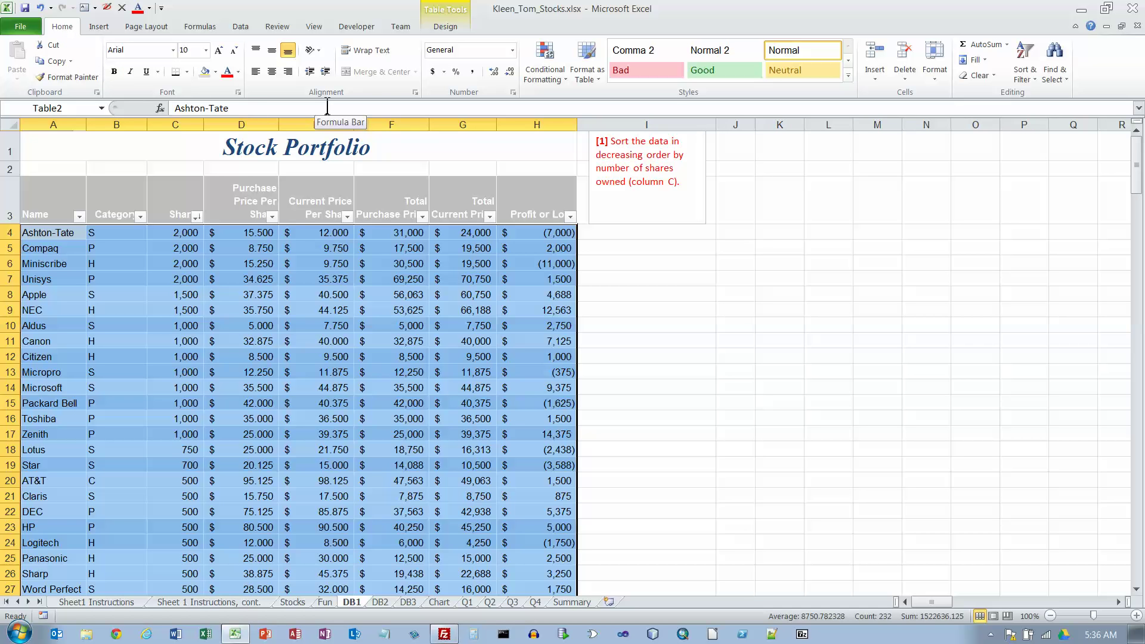
pyautogui.click(215, 71)
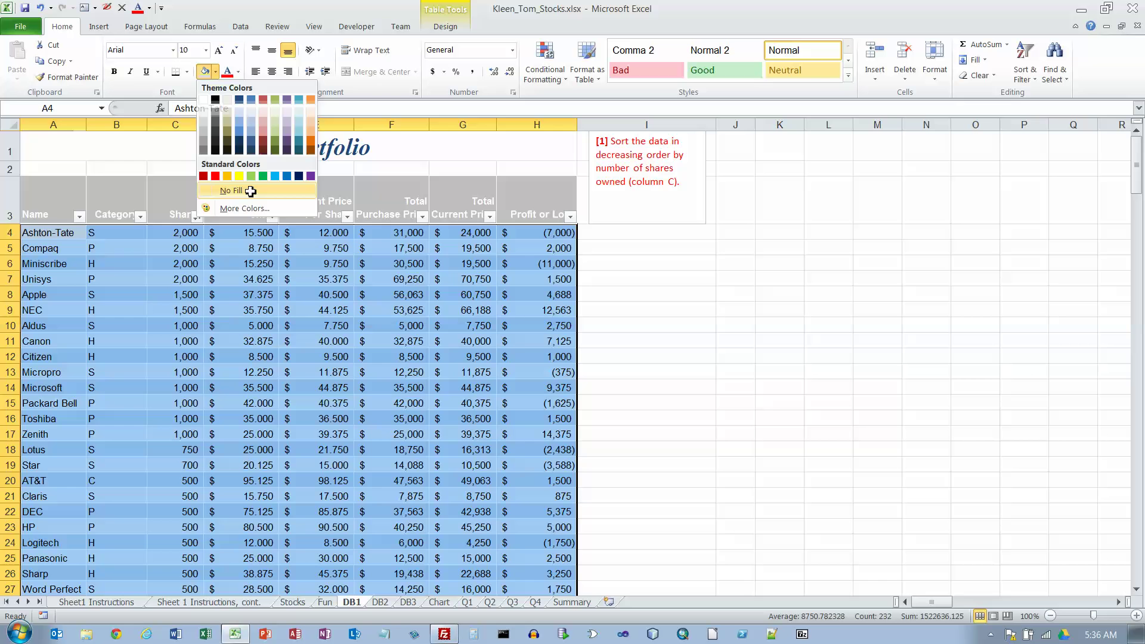
pyautogui.click(248, 189)
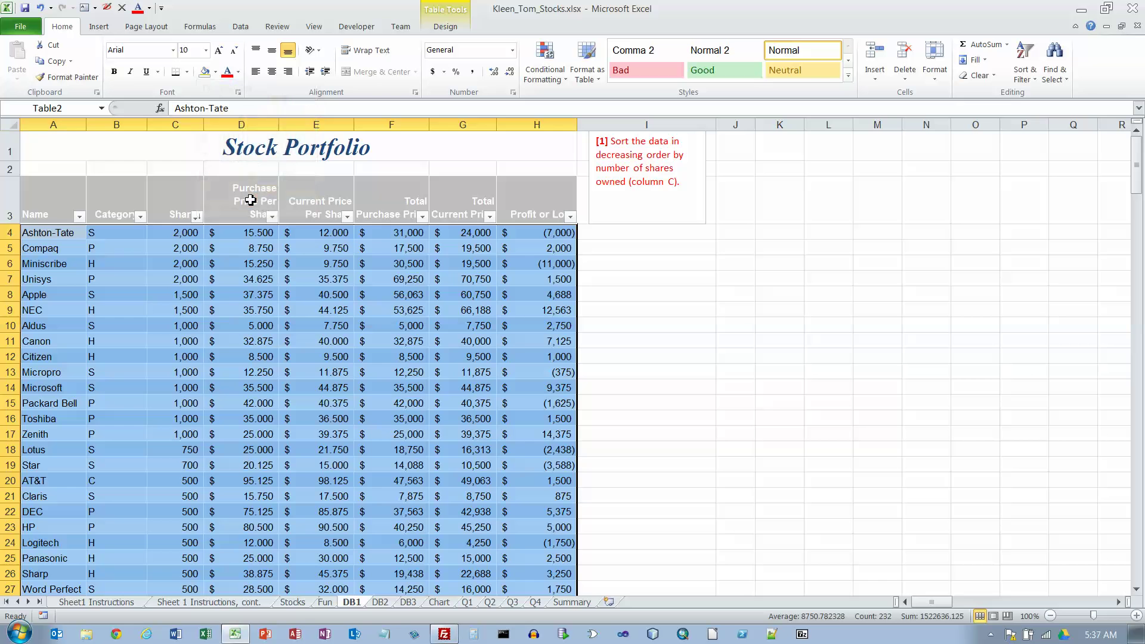
pyautogui.click(549, 235)
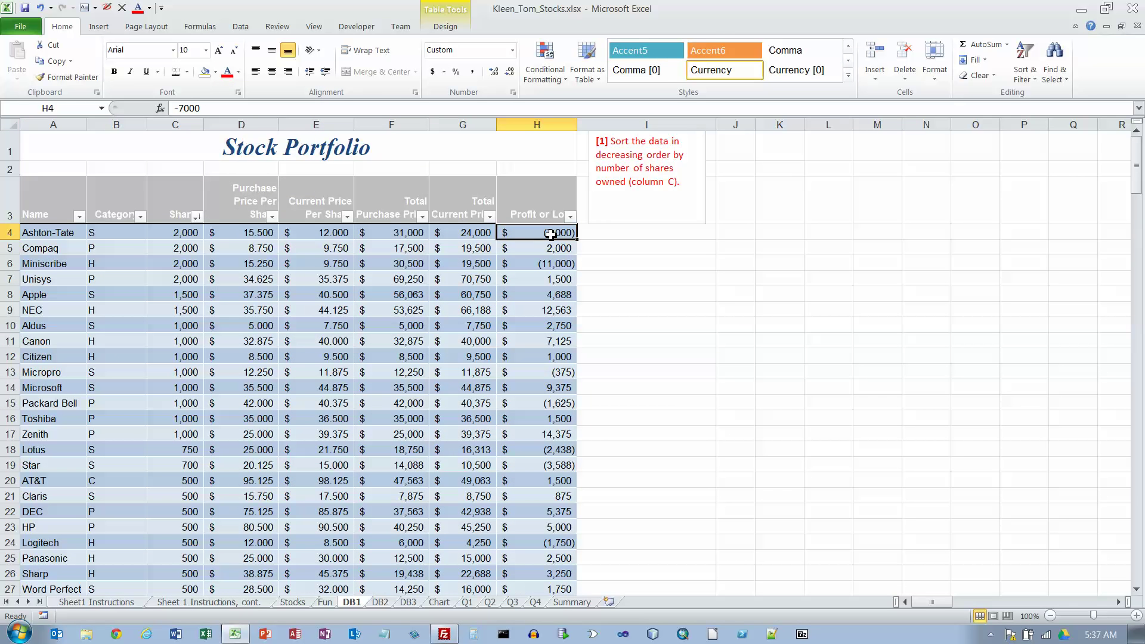
pyautogui.click(191, 231)
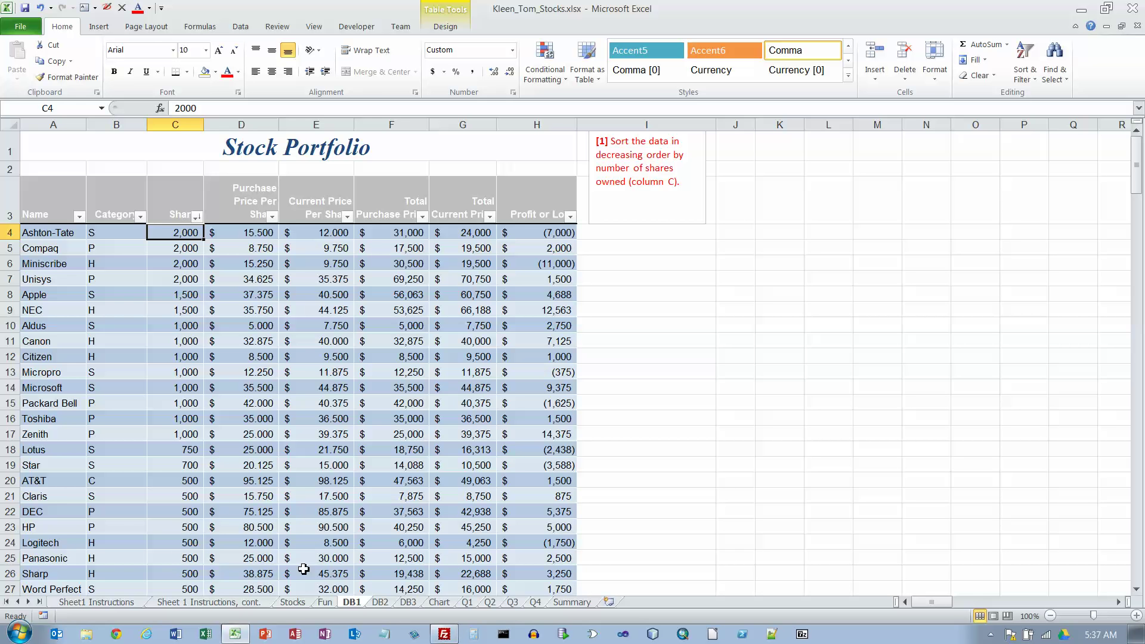
# On DB2, select the whole stock table from A3 and set its fill to No Fill
pyautogui.click(379, 602)
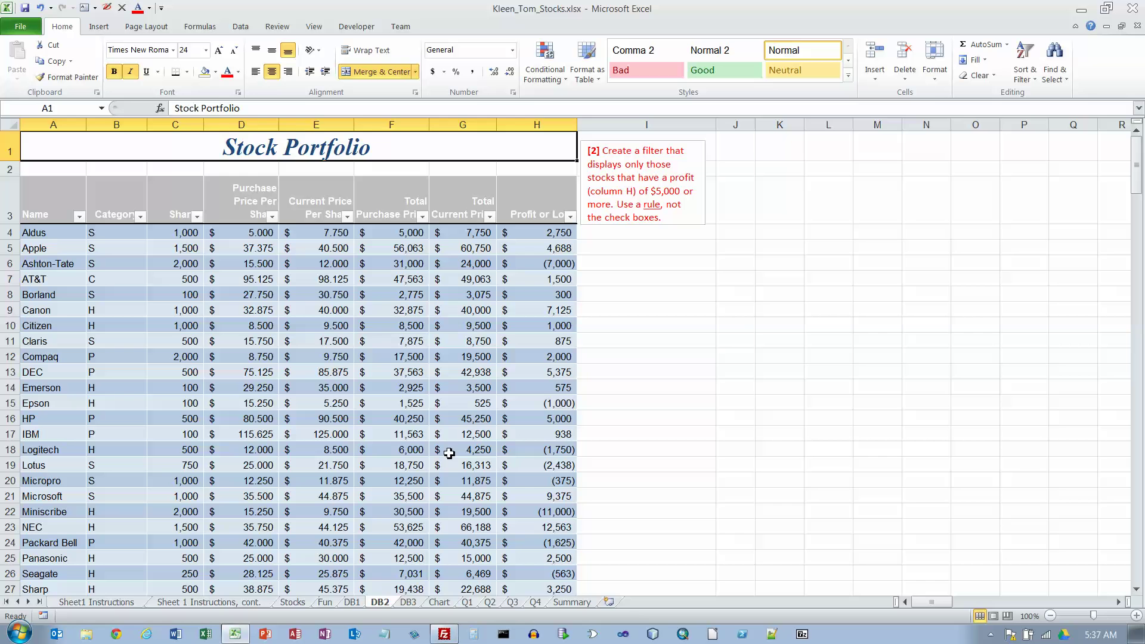
pyautogui.click(54, 204)
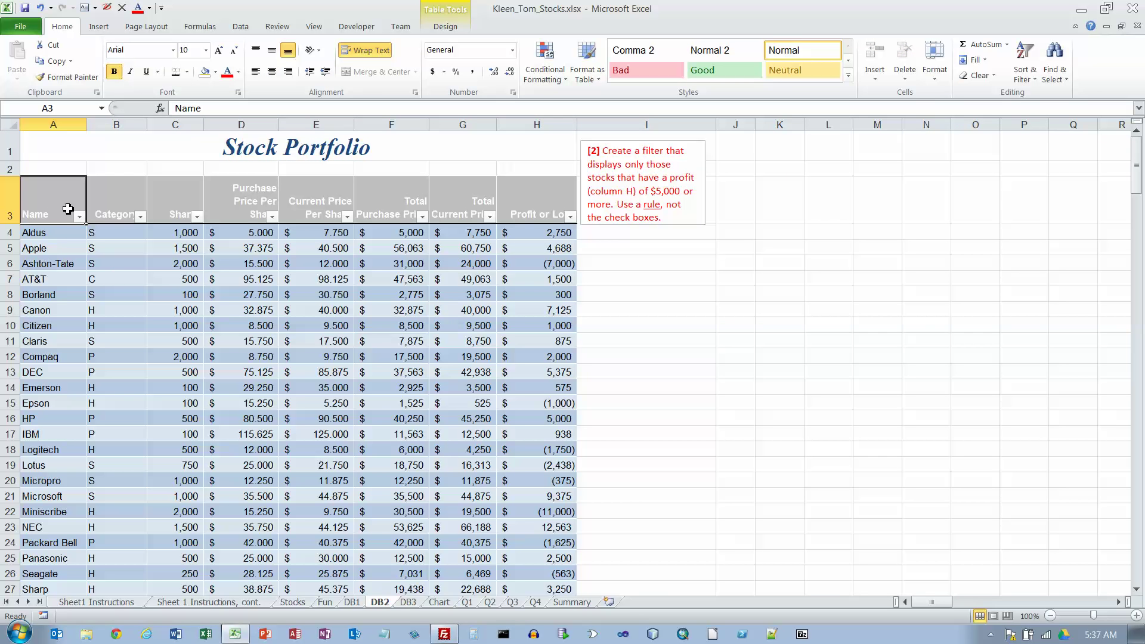
pyautogui.hotkey('shift', 'Right')
pyautogui.hotkey('shift', 'Right')
pyautogui.hotkey('shift', 'Right')
pyautogui.hotkey('shift', 'Right')
pyautogui.hotkey('shift', 'Right')
pyautogui.hotkey('shift', 'Right')
pyautogui.hotkey('shift', 'Right')
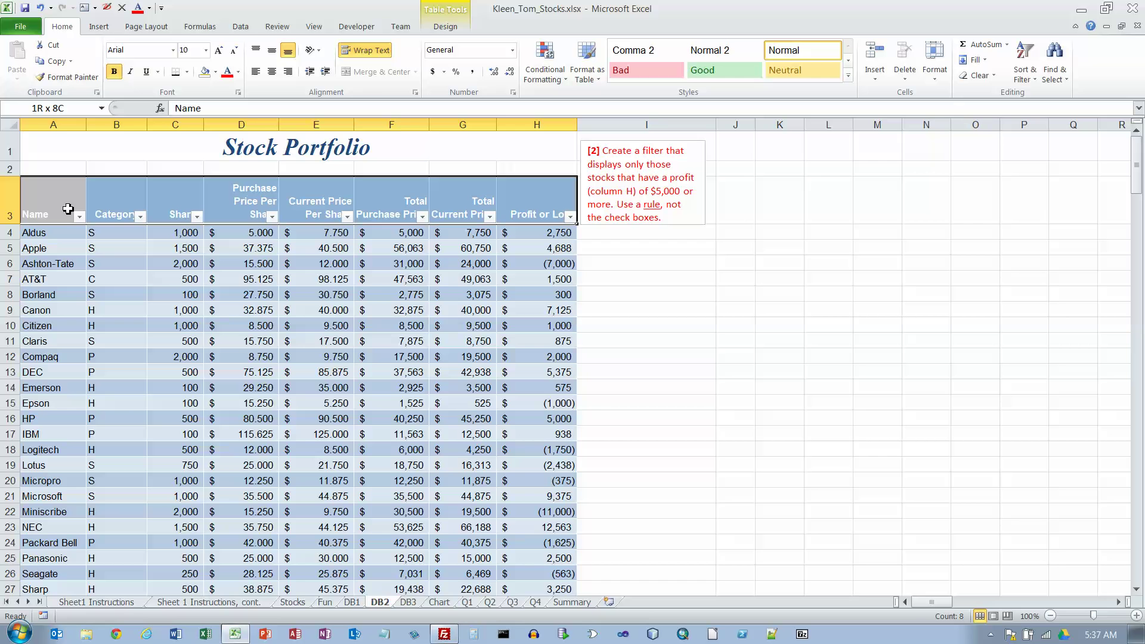
pyautogui.hotkey('ctrl', 'shift', 'Down')
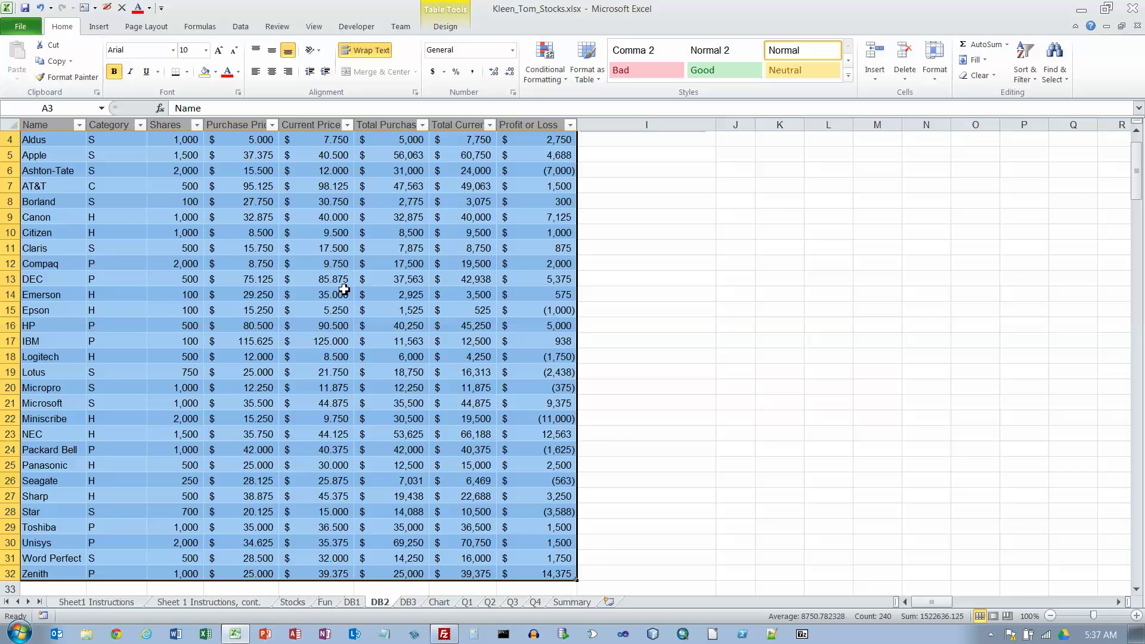
pyautogui.scroll(1, 340, 288)
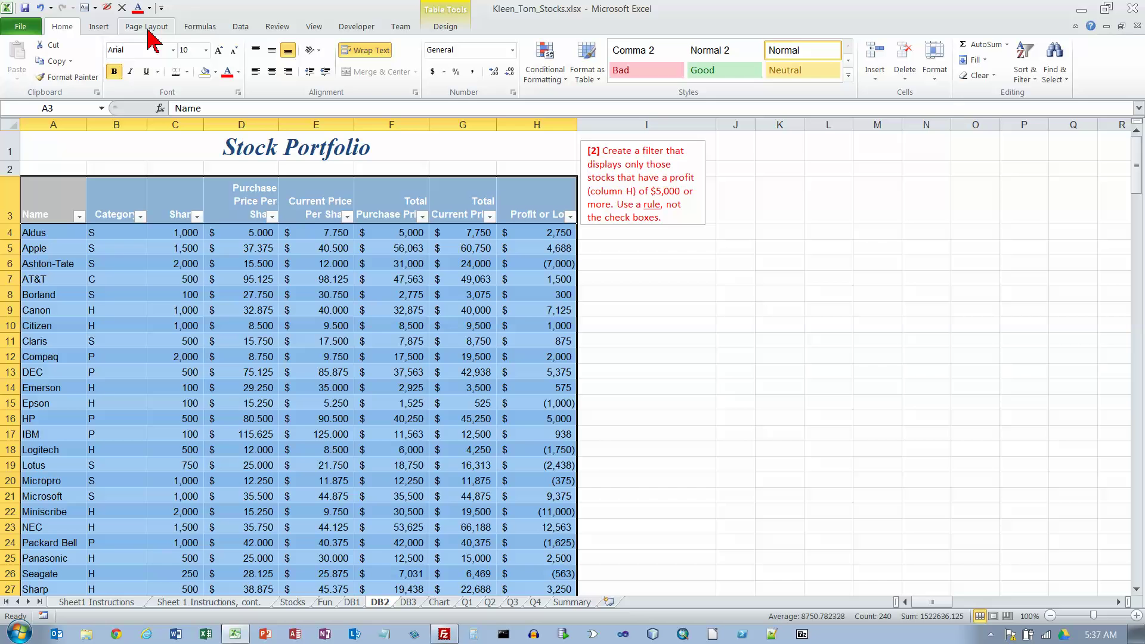
pyautogui.click(215, 72)
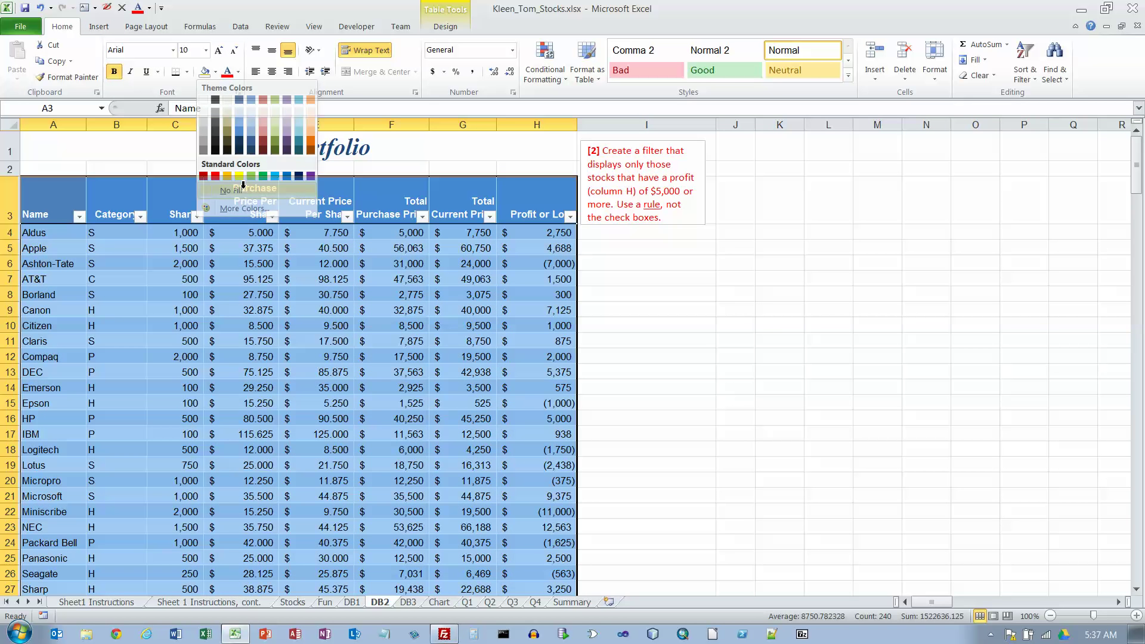
pyautogui.click(242, 191)
pyautogui.click(64, 233)
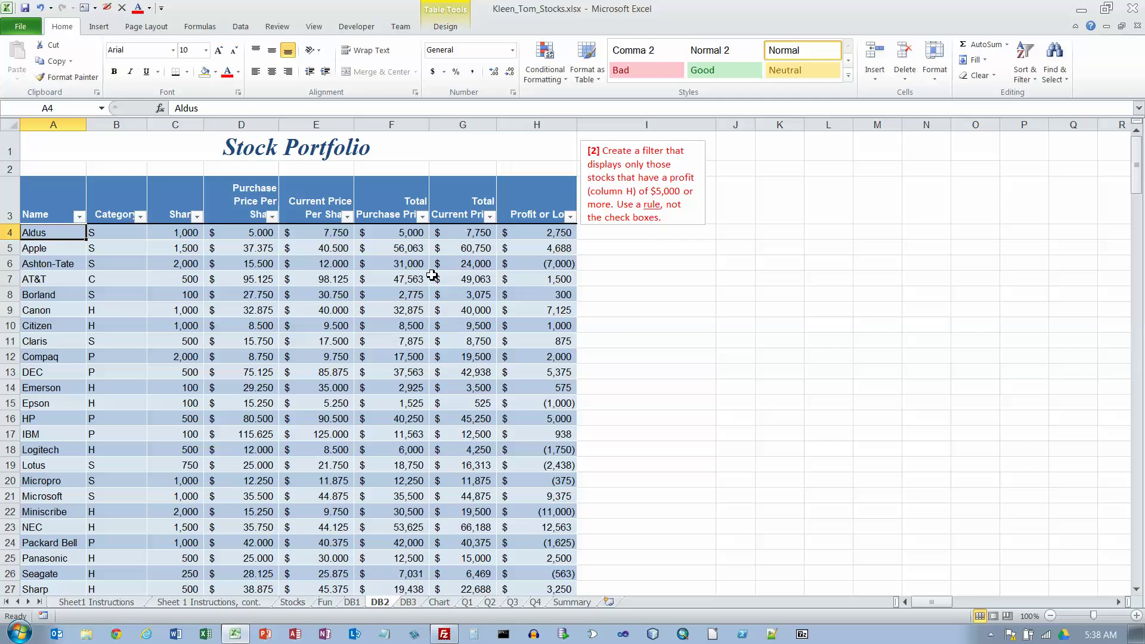
# Filter Profit or Loss to Greater Than Or Equal To 5000, leaving 6 of 29 records
pyautogui.click(571, 219)
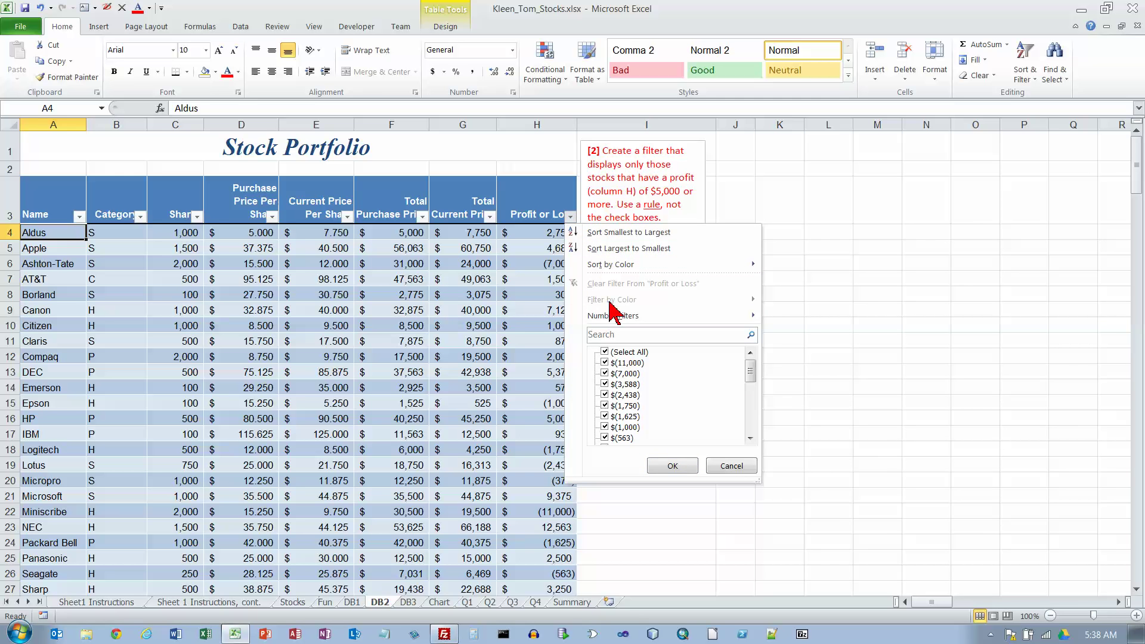
pyautogui.moveTo(614, 316)
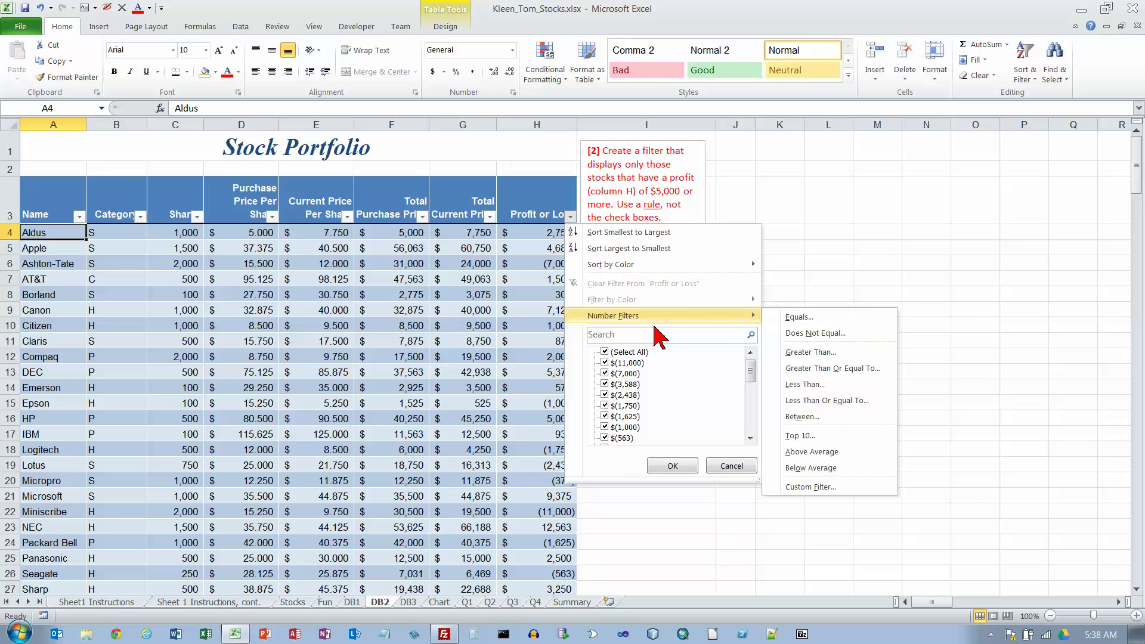
pyautogui.moveTo(714, 317)
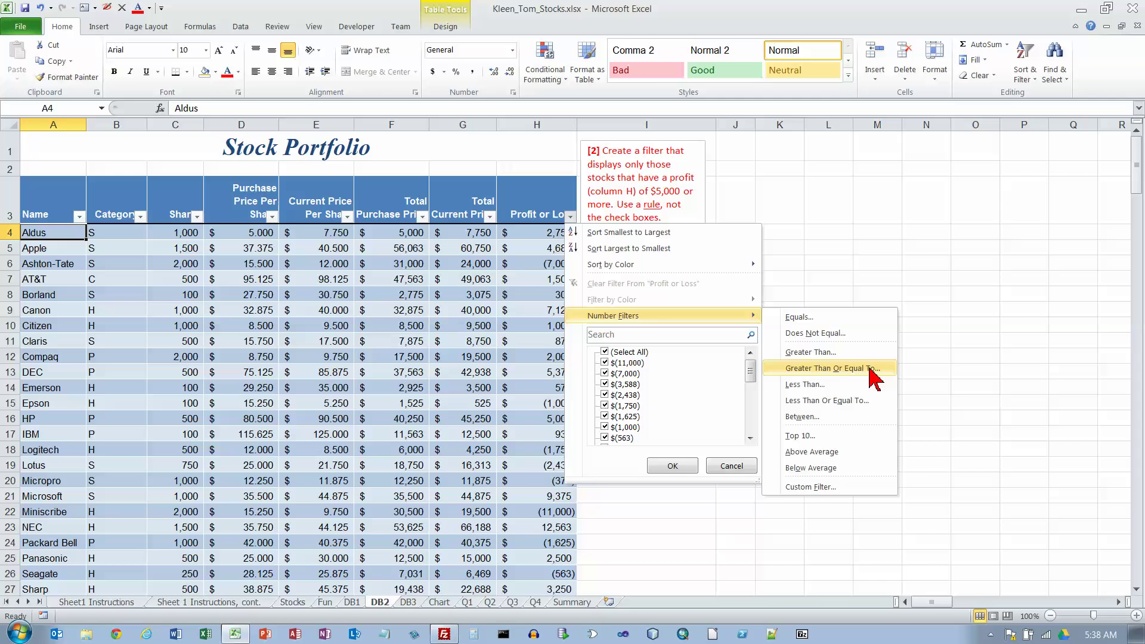
pyautogui.click(823, 376)
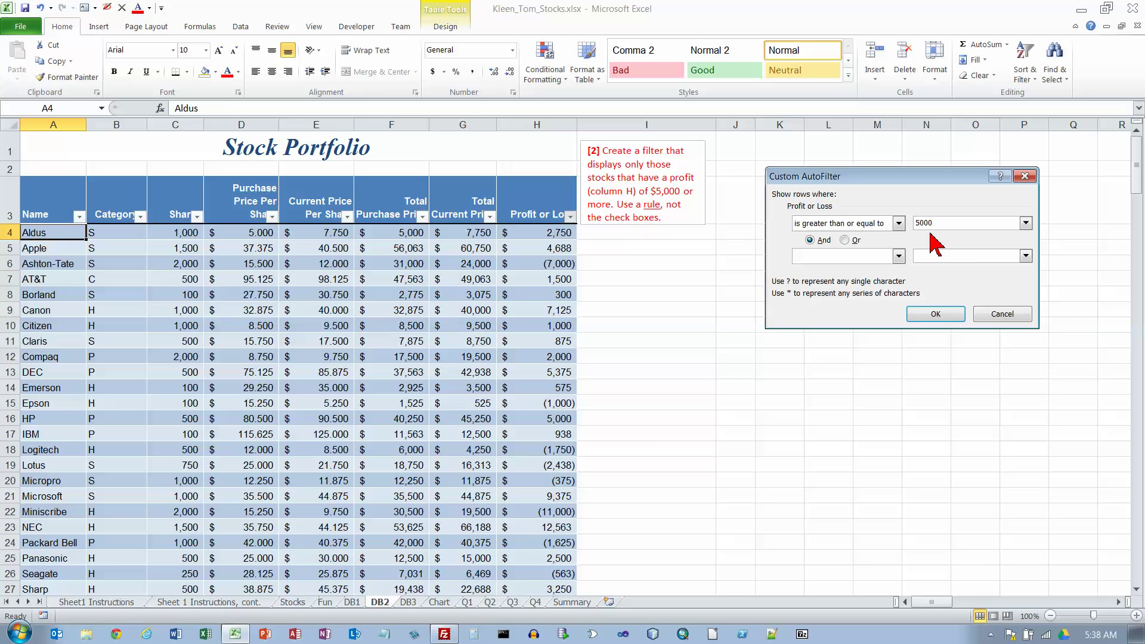
pyautogui.click(950, 311)
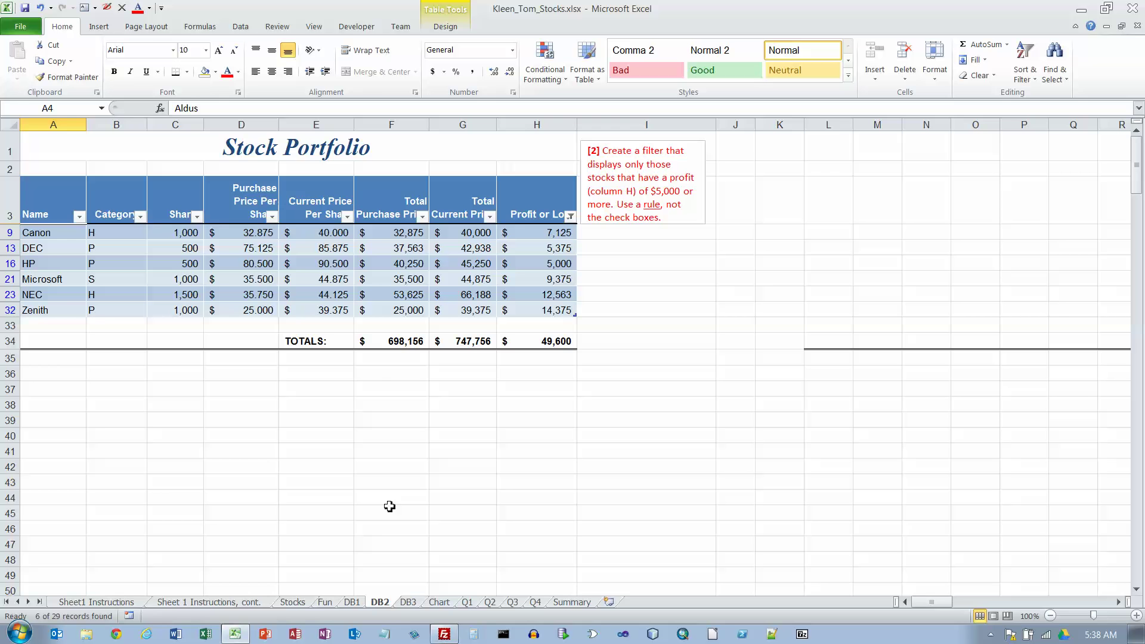
# On DB3, select the stock table from the Name header and set its fill to No Fill
pyautogui.click(408, 601)
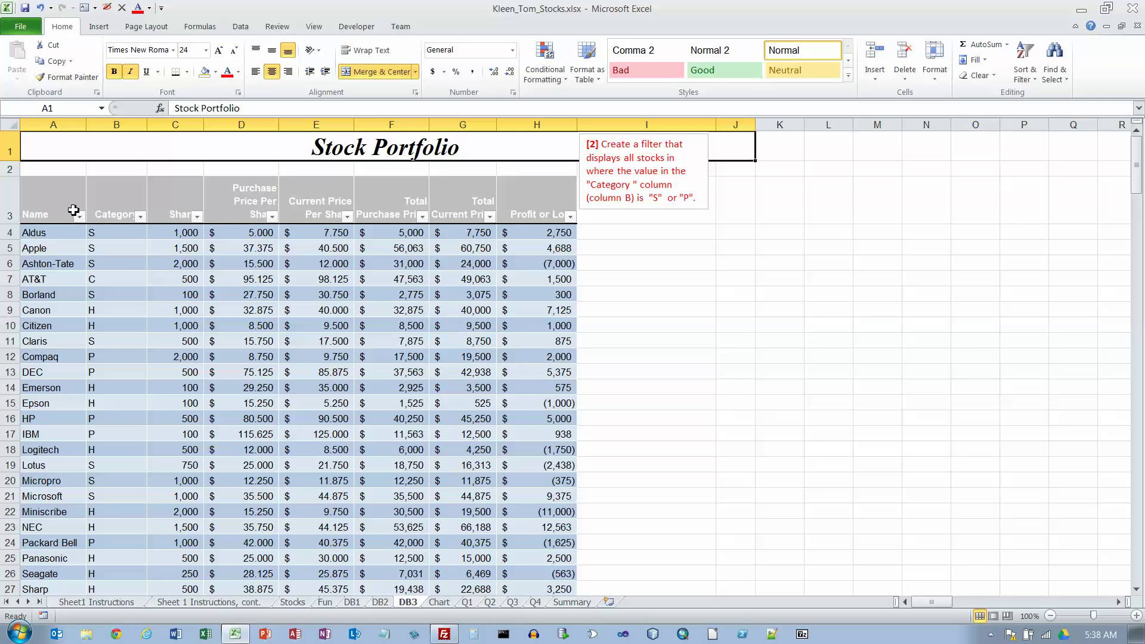
pyautogui.moveTo(74, 212); pyautogui.dragTo(529, 581)
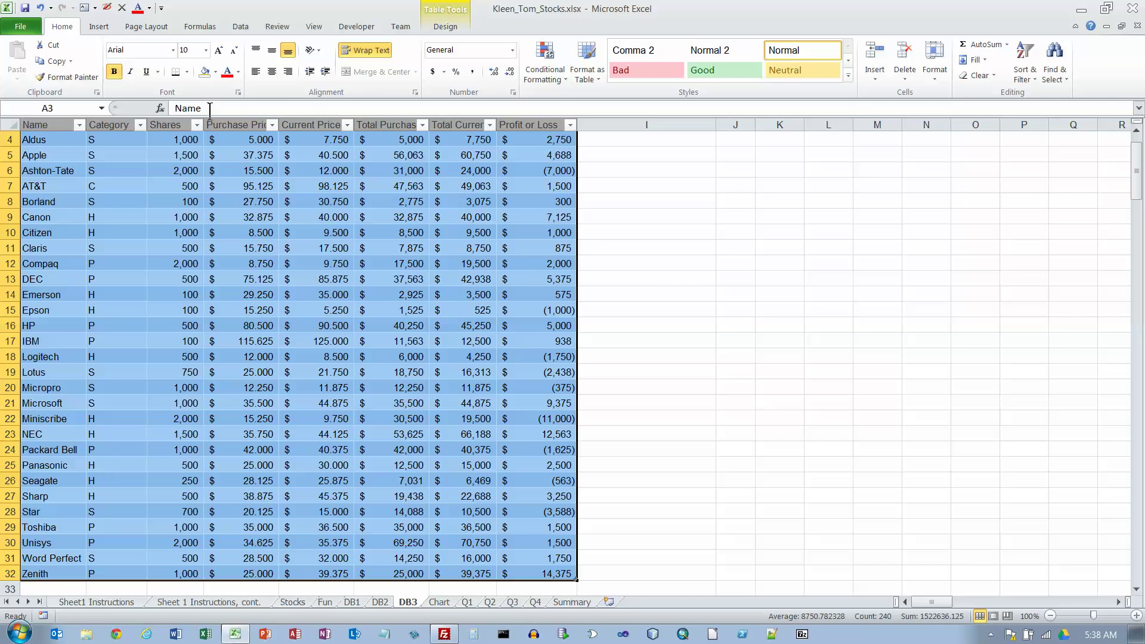
pyautogui.click(215, 72)
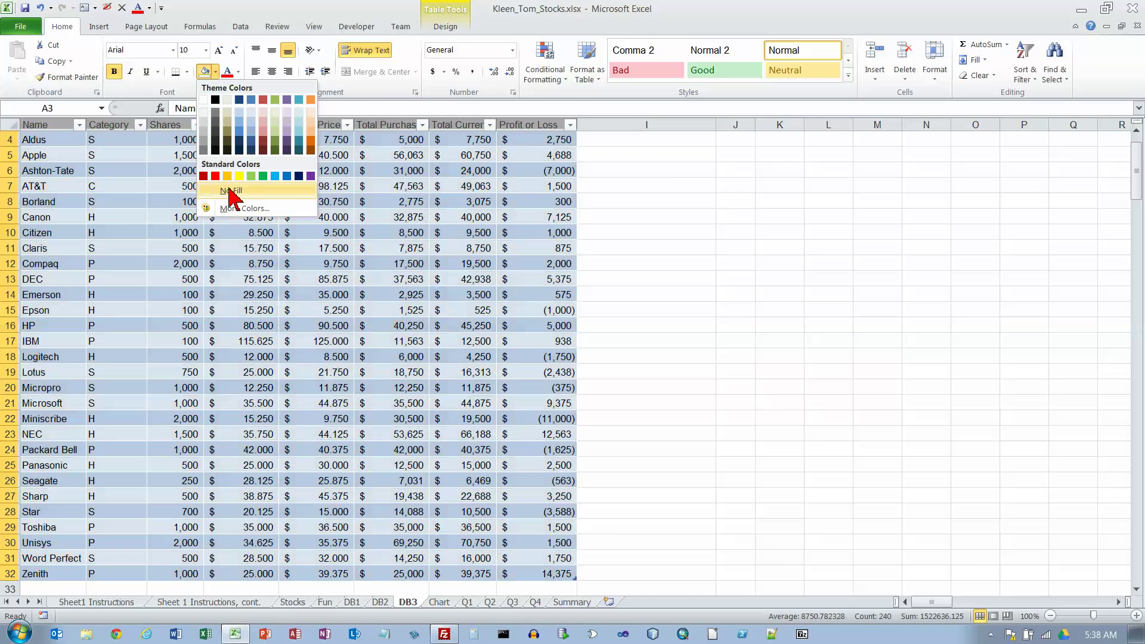
pyautogui.click(230, 191)
pyautogui.scroll(2, 222, 178)
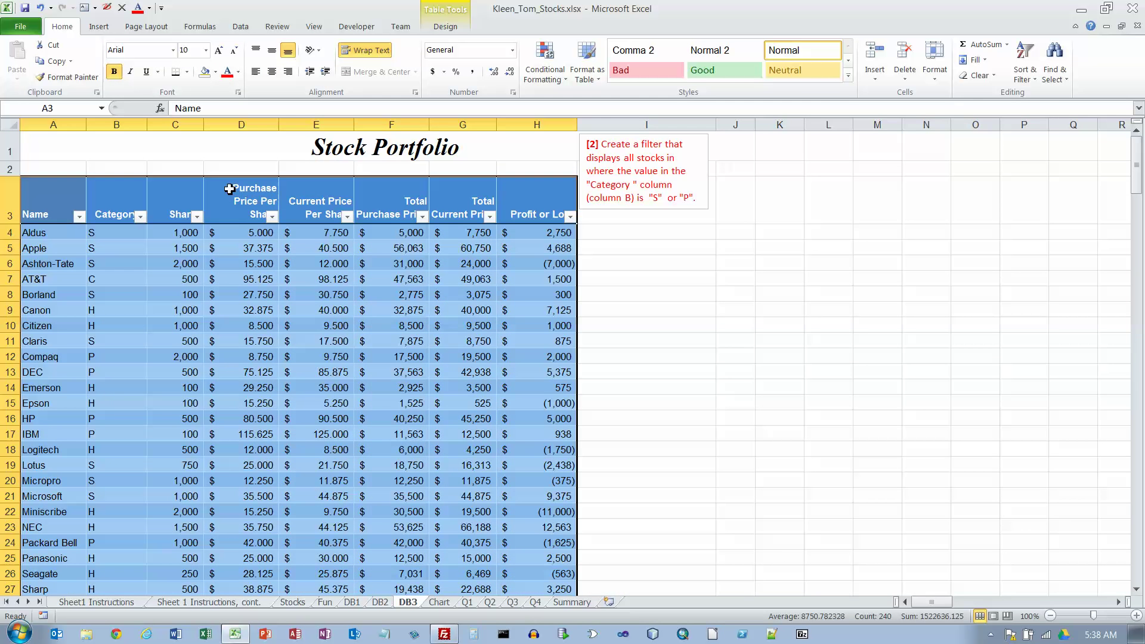
# Tick only categories S and P in the Category filter, then cancel a custom Equals filter
pyautogui.click(129, 219)
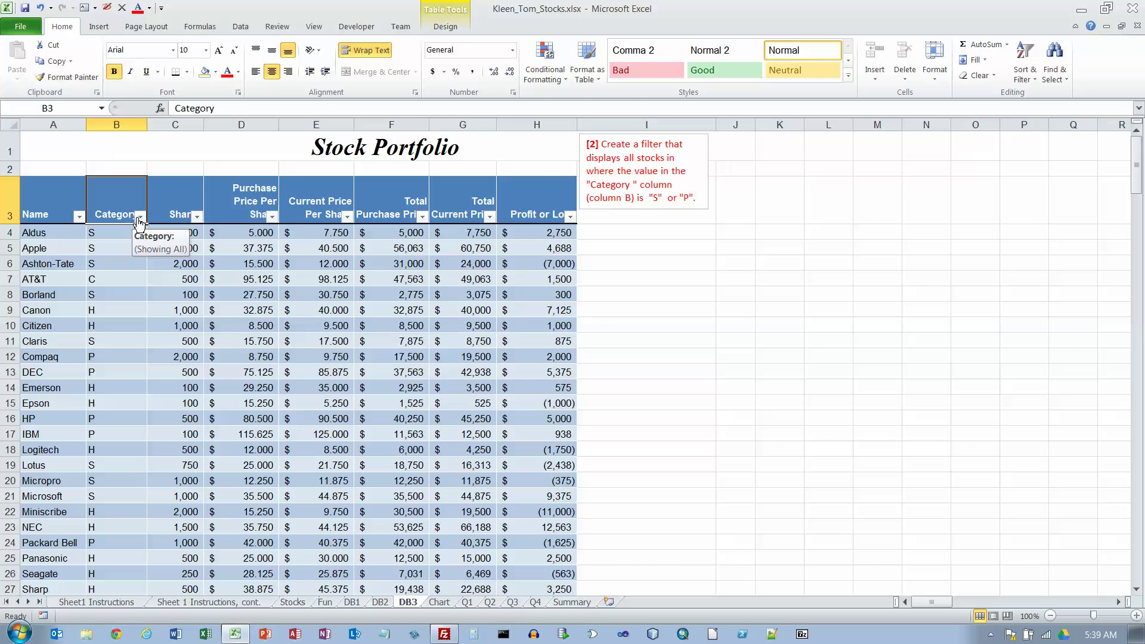
pyautogui.click(139, 216)
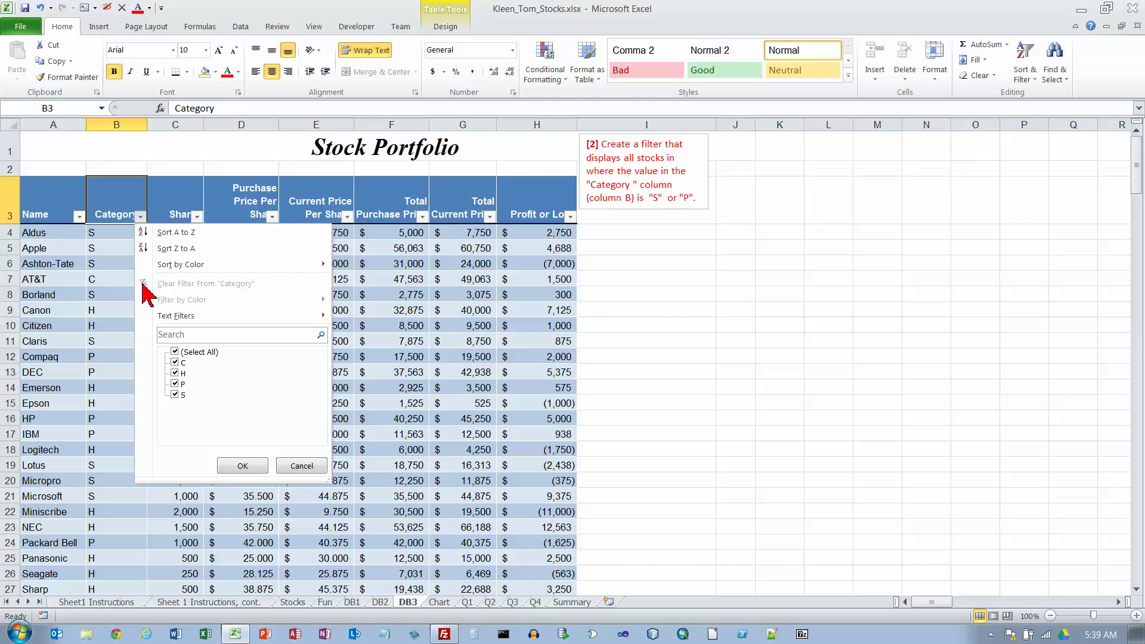
pyautogui.moveTo(195, 319)
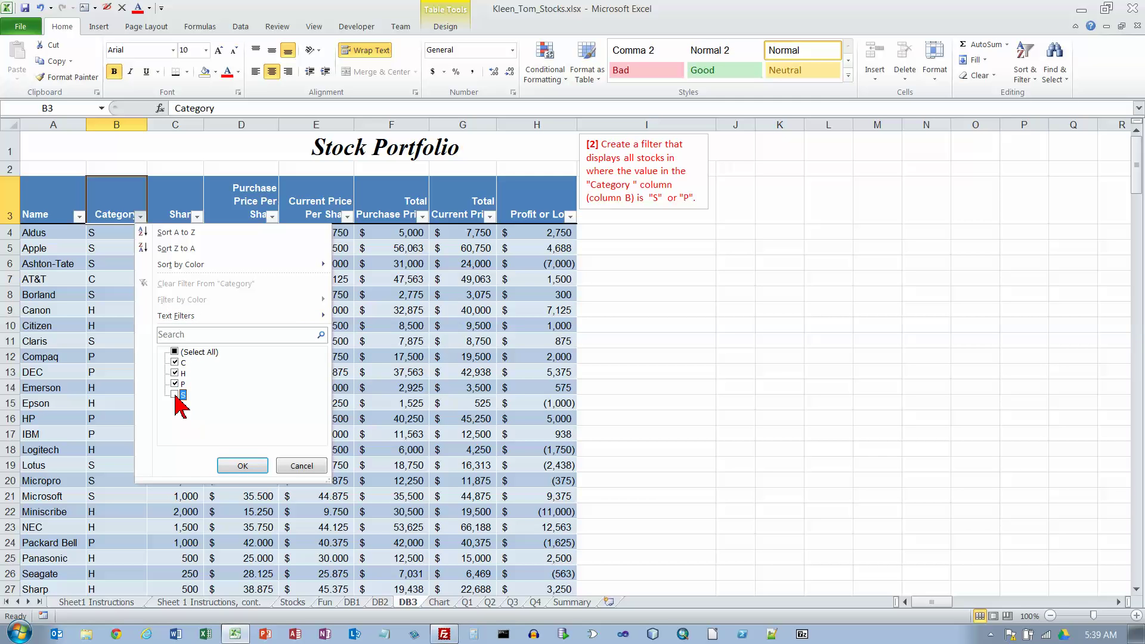
pyautogui.click(175, 352)
pyautogui.click(175, 352)
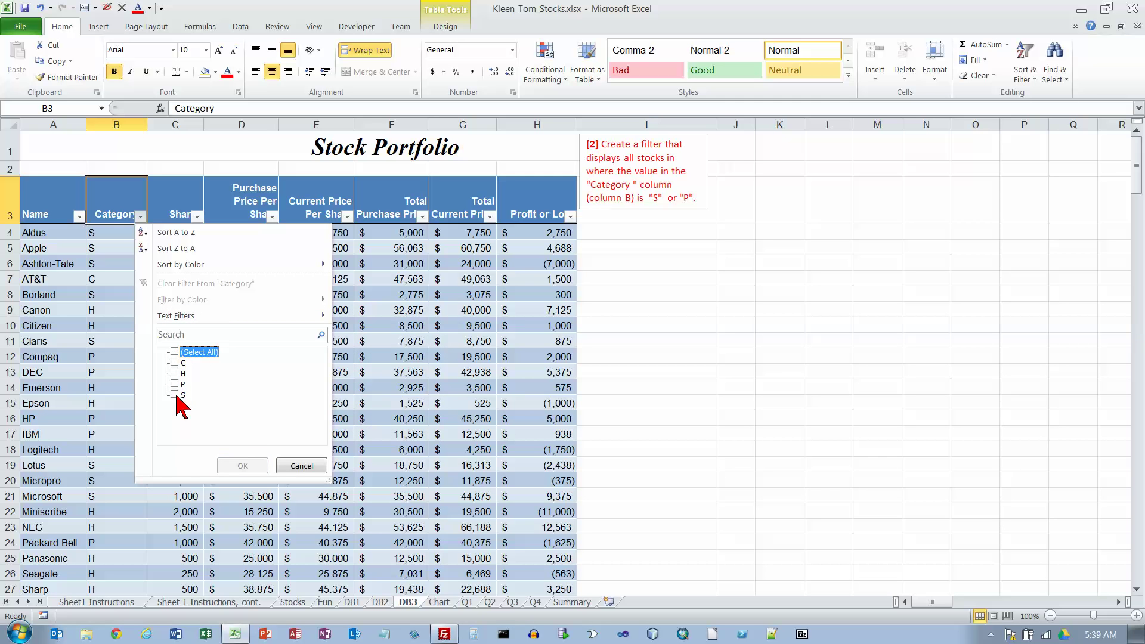
pyautogui.click(175, 394)
pyautogui.click(175, 383)
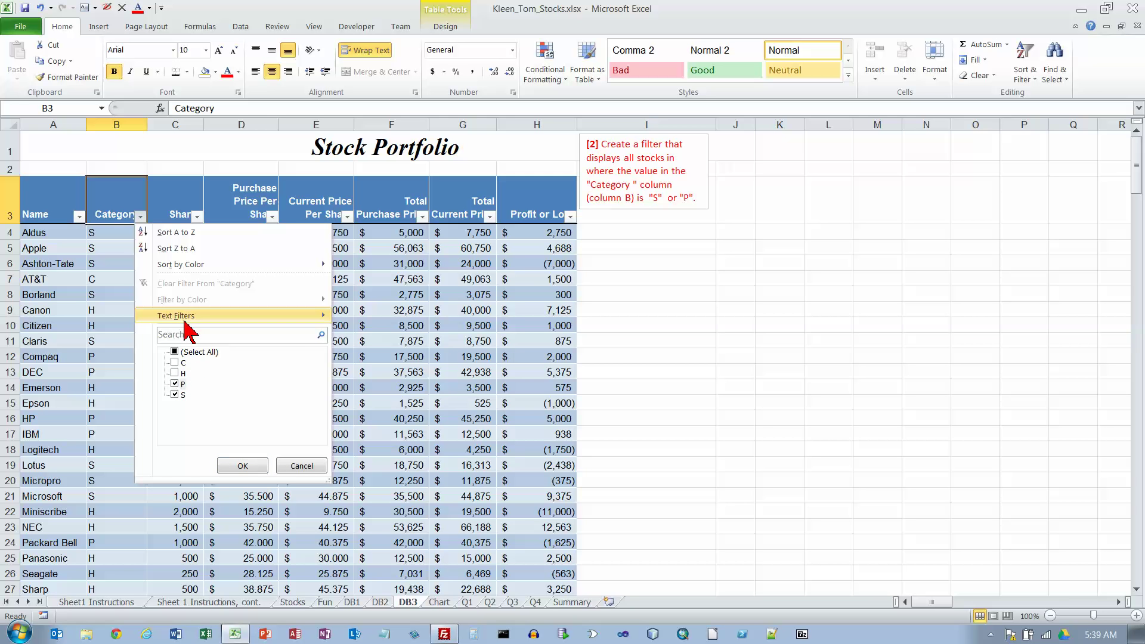
pyautogui.moveTo(185, 321)
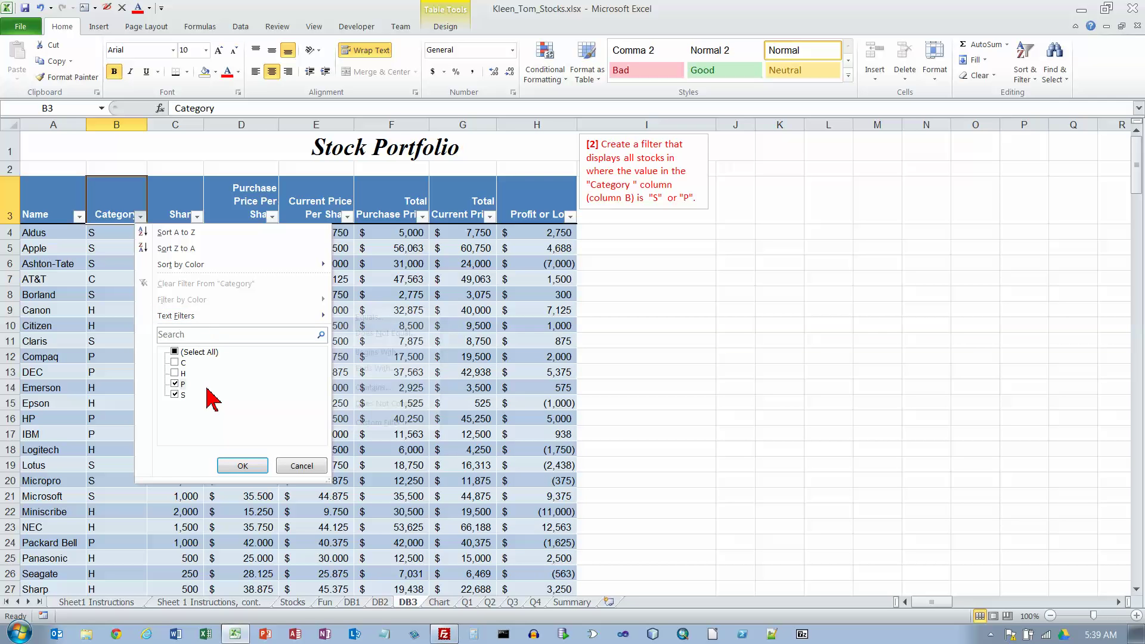
pyautogui.click(368, 317)
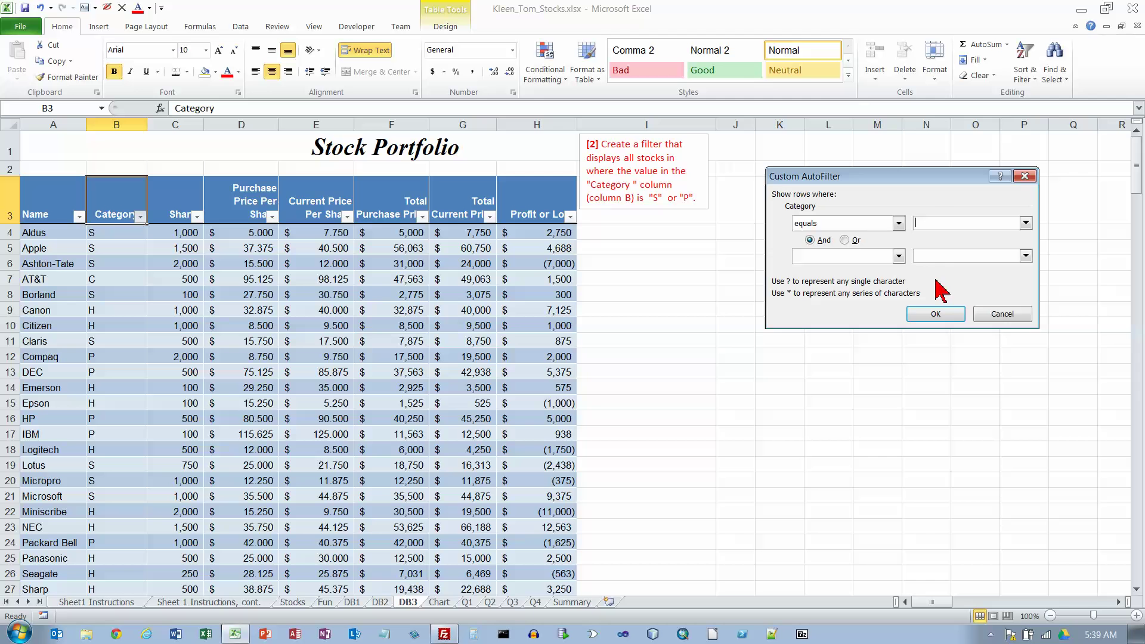
pyautogui.click(999, 313)
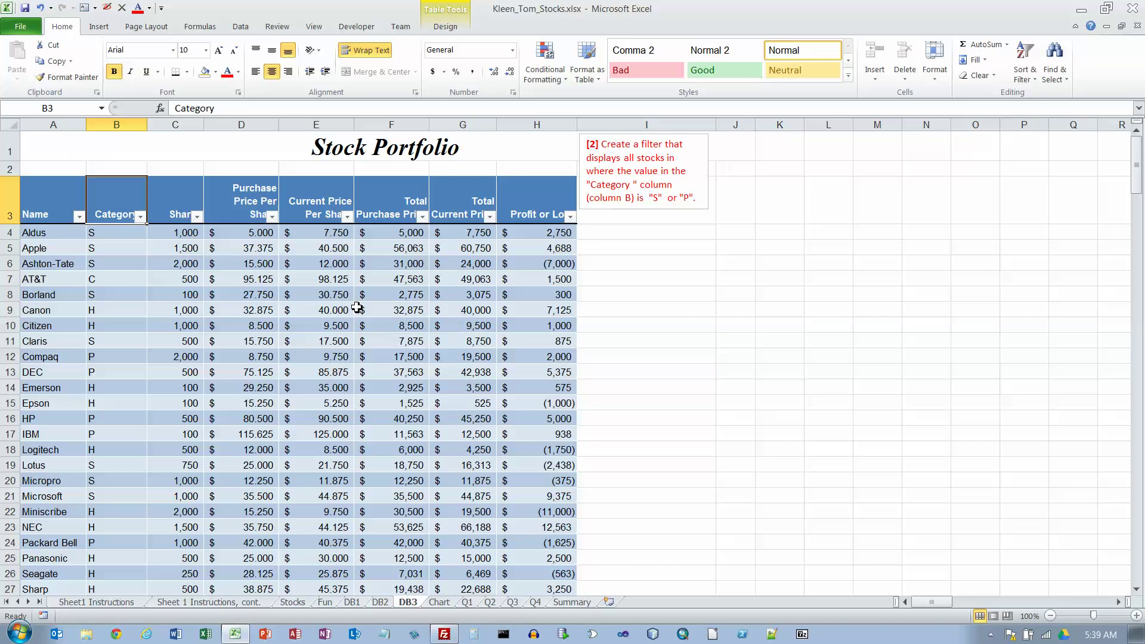
# Apply the Category filter for P and S, showing 18 of 29 records
pyautogui.click(140, 219)
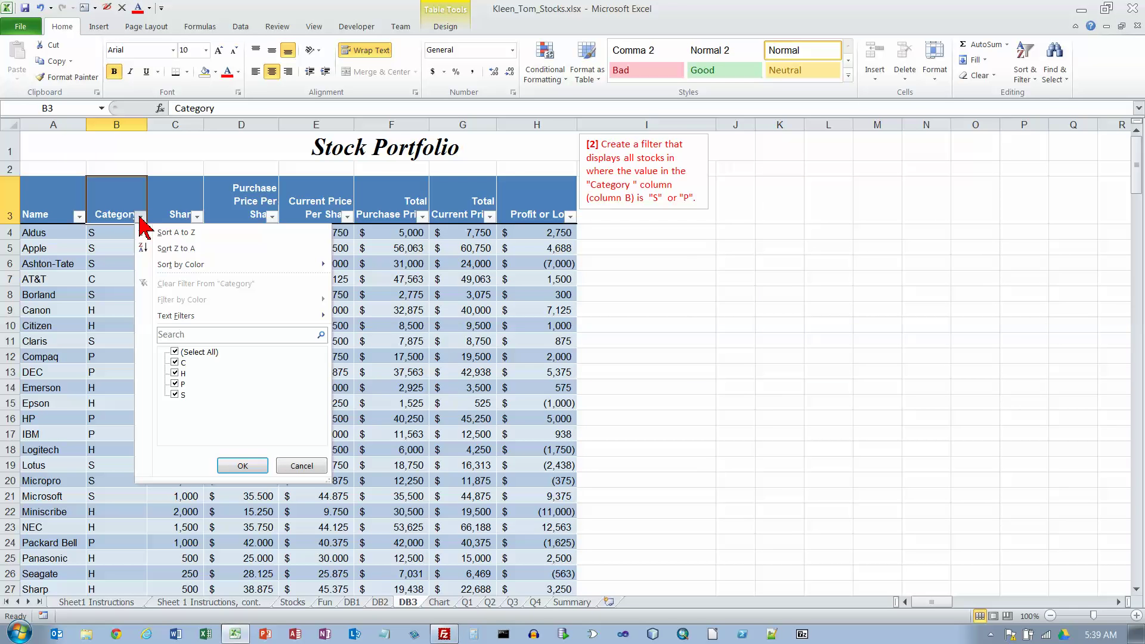
pyautogui.click(175, 352)
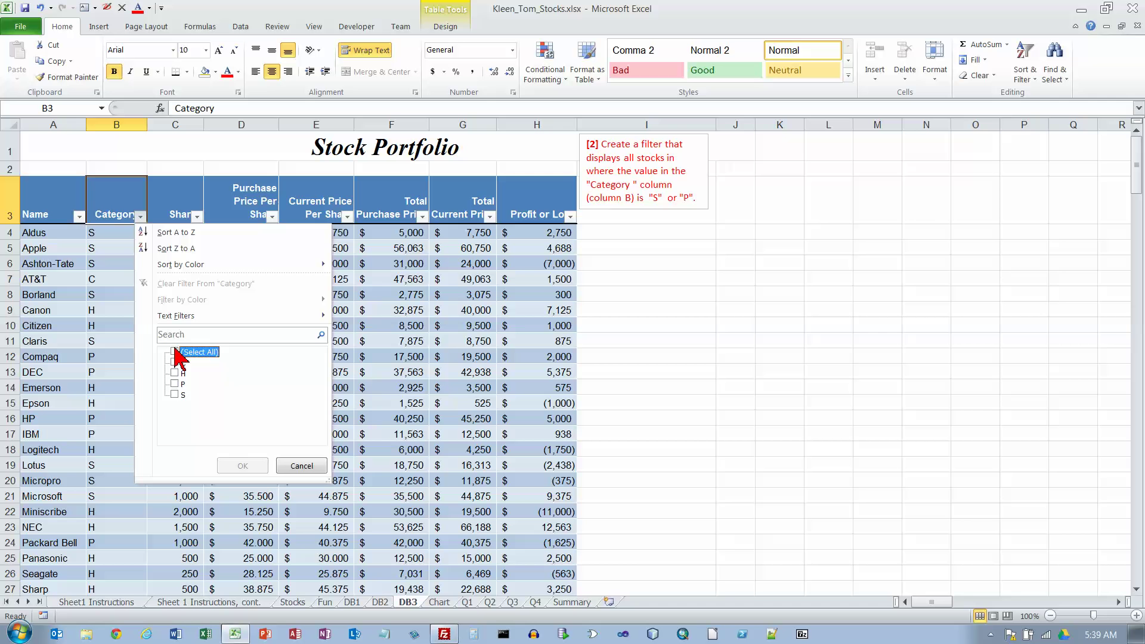
pyautogui.click(177, 383)
pyautogui.click(177, 394)
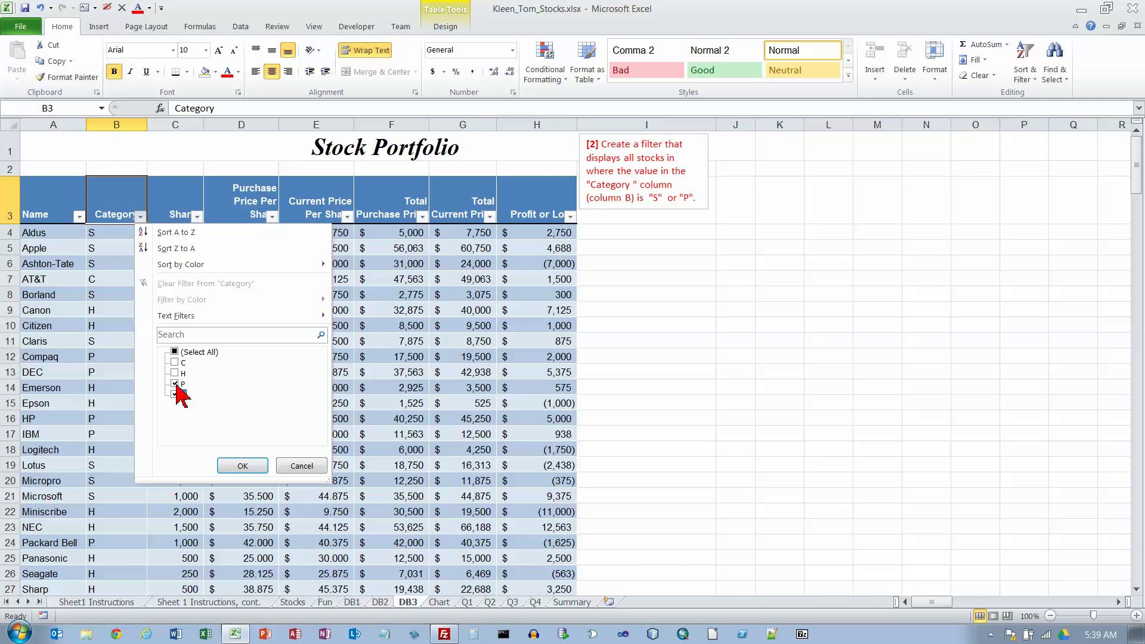
pyautogui.click(248, 465)
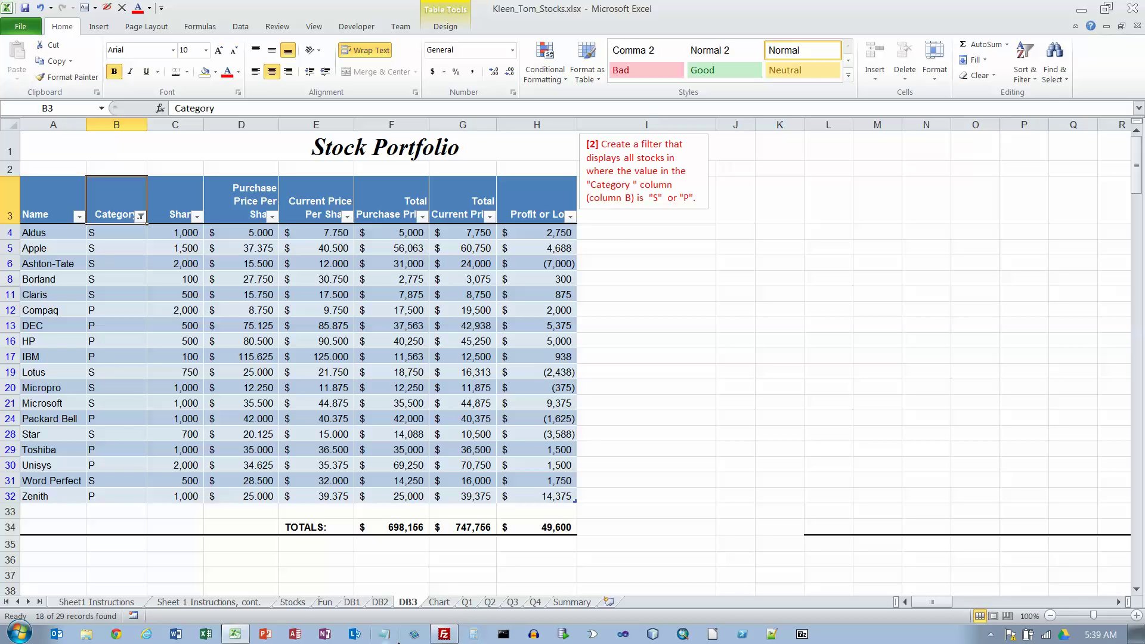
# On the Chart sheet, select names A3:A9 plus the Total Purchase and Total Current Price columns F3:G9
pyautogui.click(439, 602)
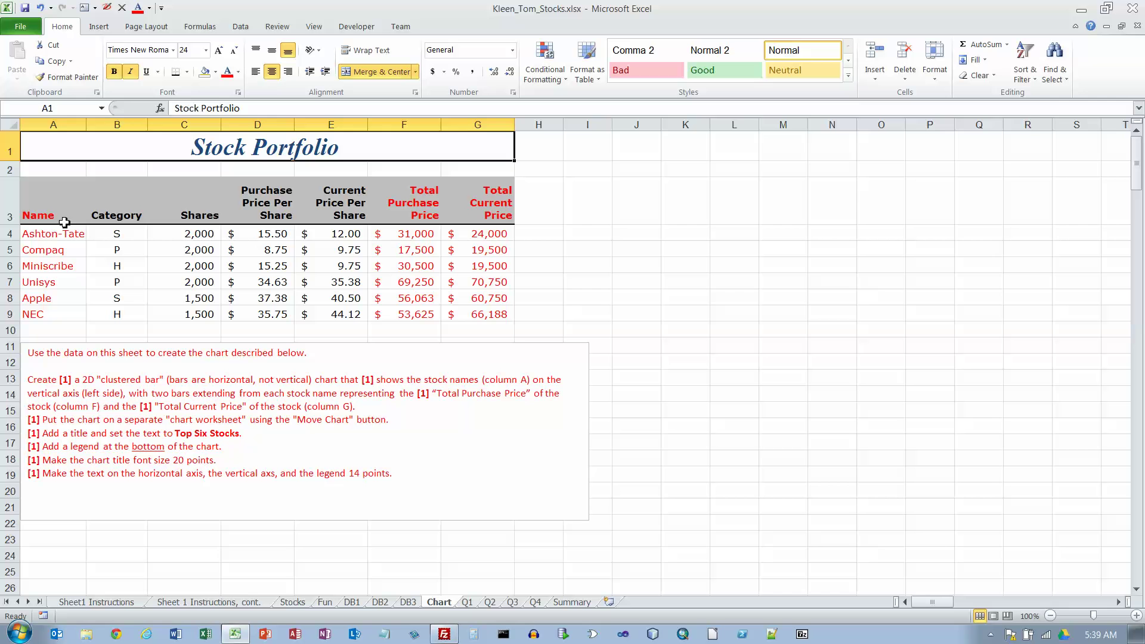
pyautogui.moveTo(63, 219); pyautogui.dragTo(60, 309)
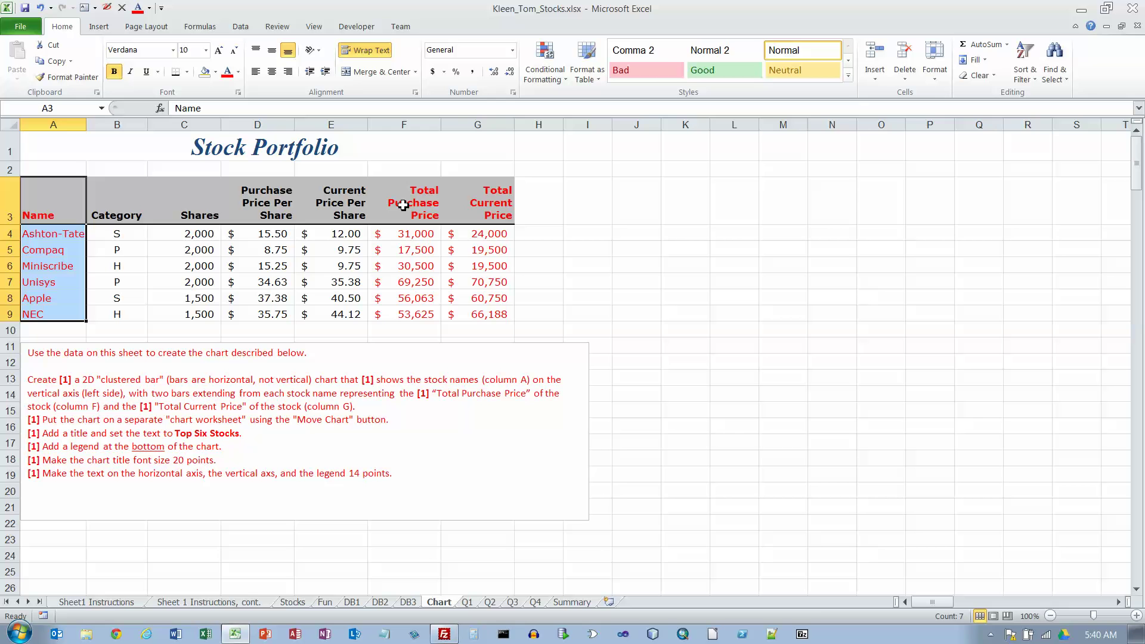
pyautogui.keyDown('ctrl'); pyautogui.moveTo(401, 206); pyautogui.dragTo(471, 310); pyautogui.keyUp('ctrl')
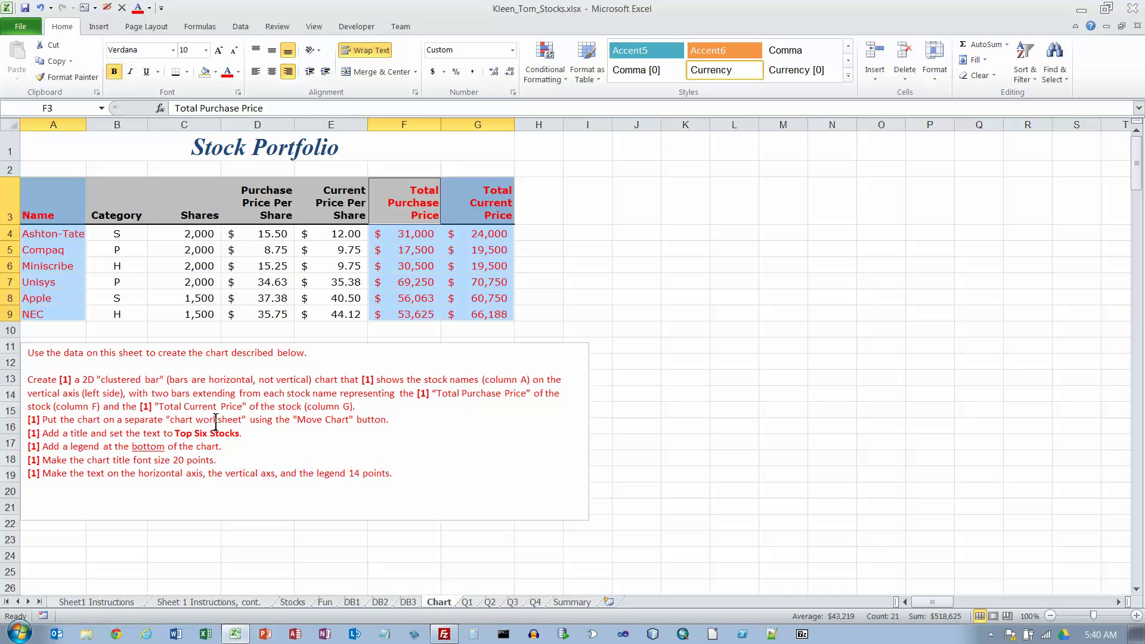
# Insert a 2-D clustered bar chart of the stock totals and drag it beside the data
pyautogui.click(99, 27)
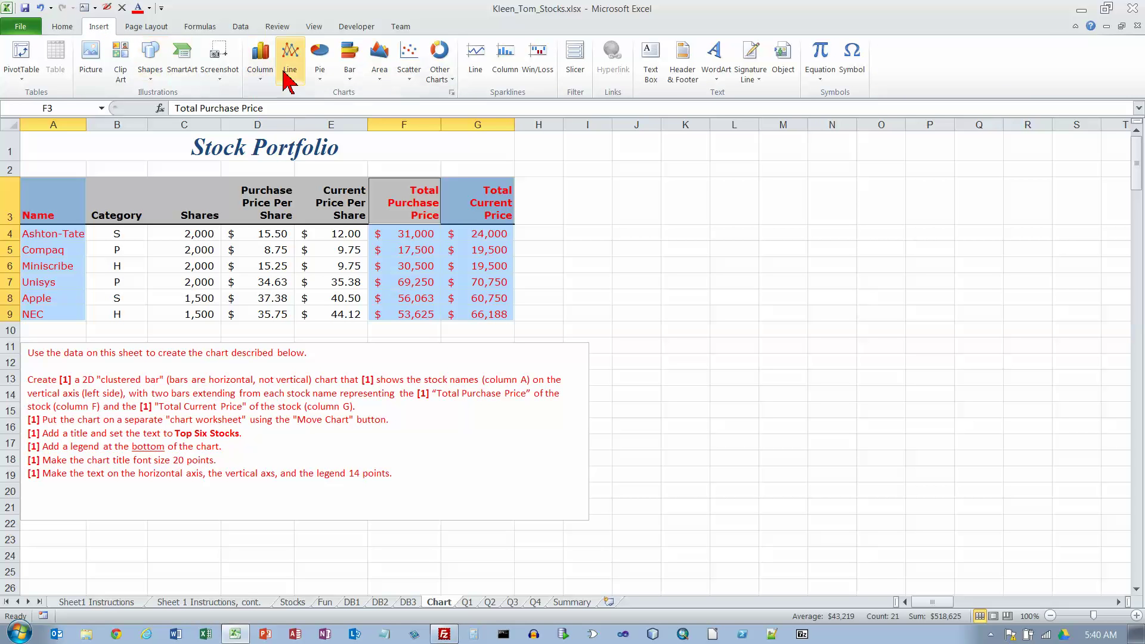
pyautogui.click(353, 77)
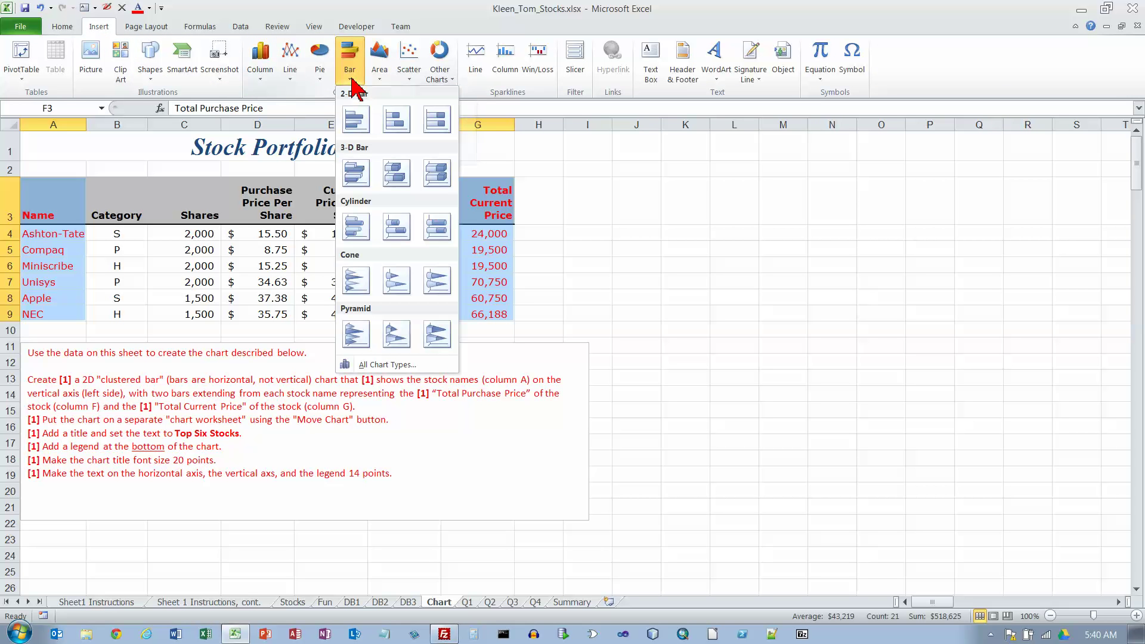
pyautogui.click(355, 121)
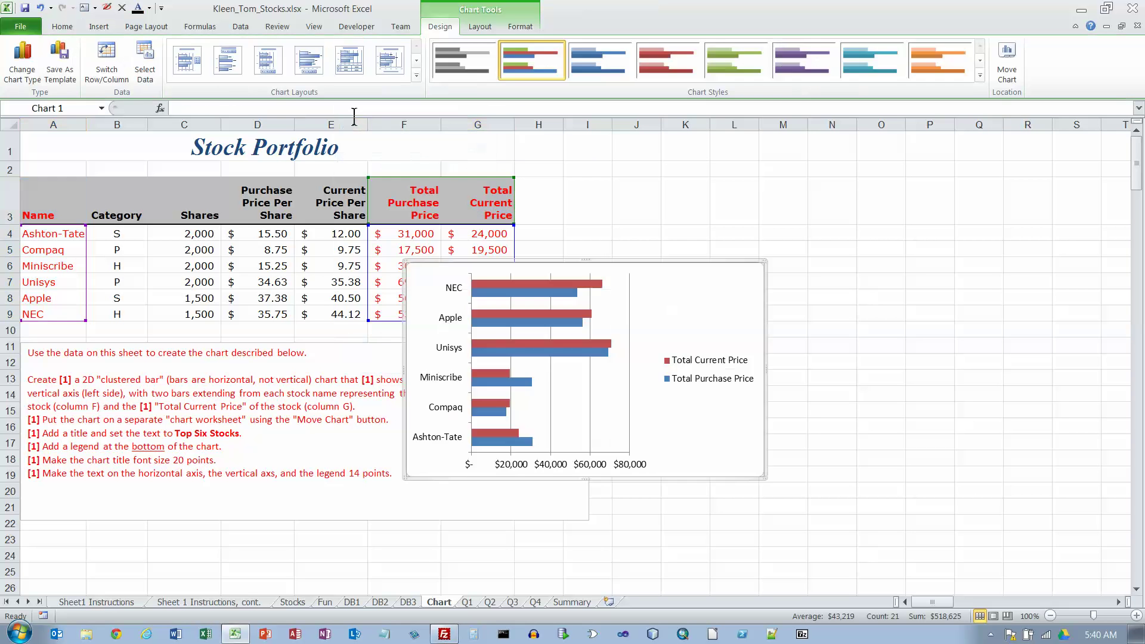
pyautogui.moveTo(702, 264); pyautogui.dragTo(905, 200)
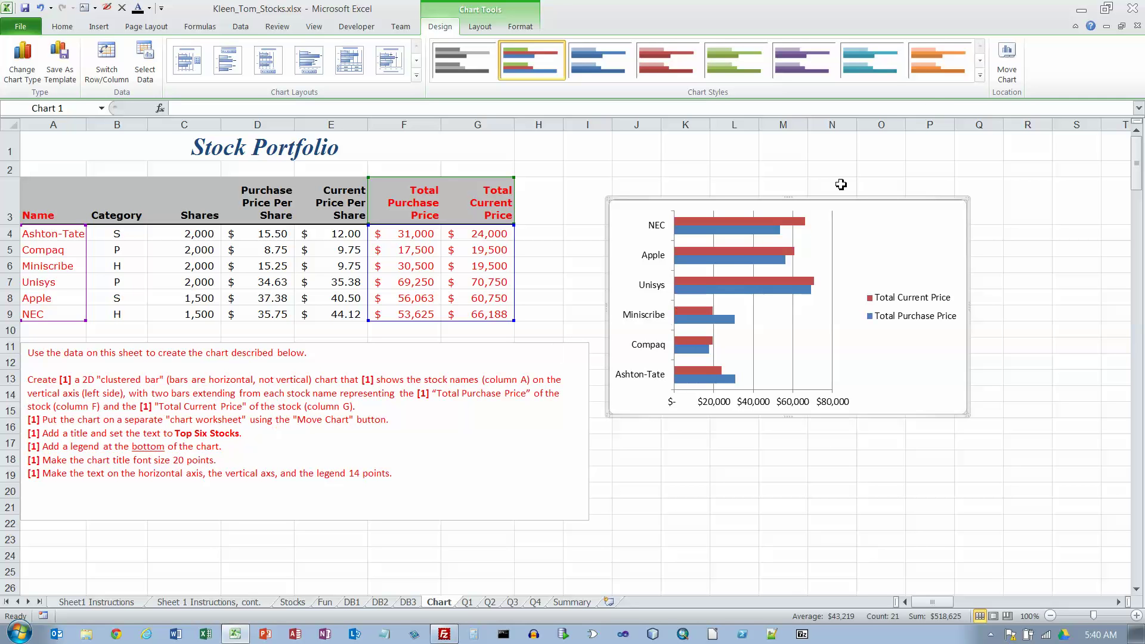
# Move the bar chart onto its own new chart sheet, Chart1
pyautogui.click(1008, 62)
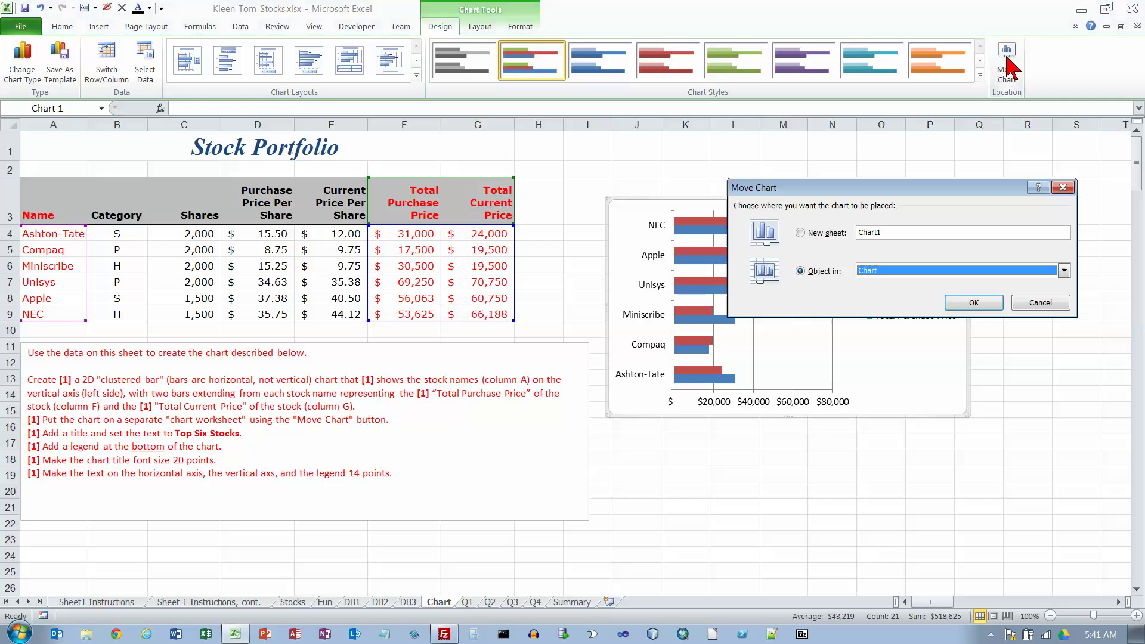
pyautogui.click(801, 233)
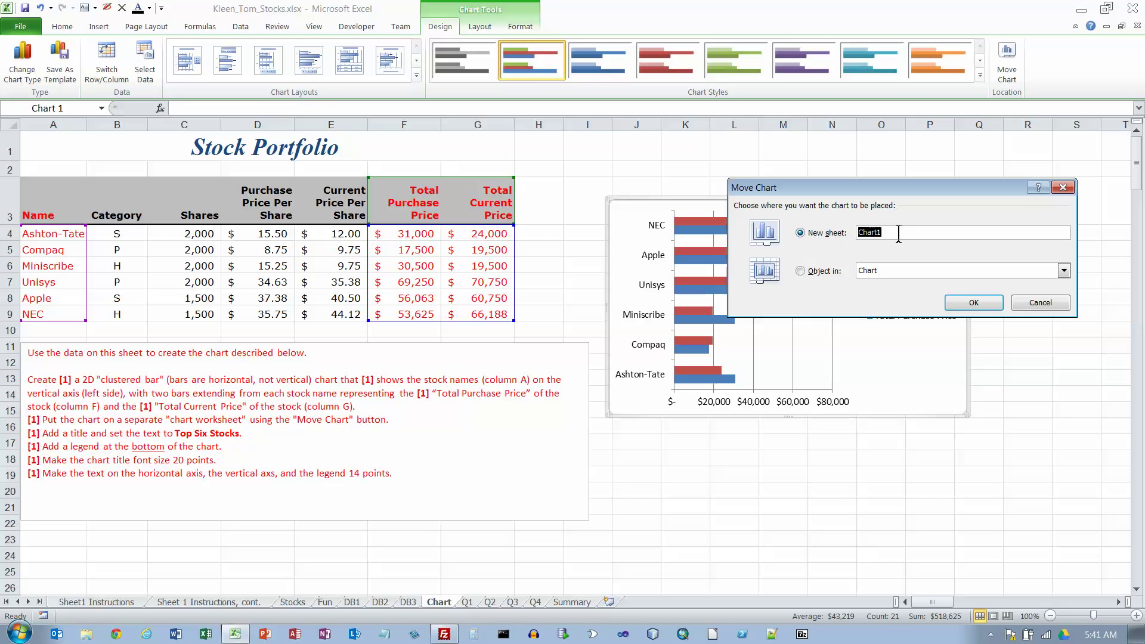
pyautogui.click(975, 303)
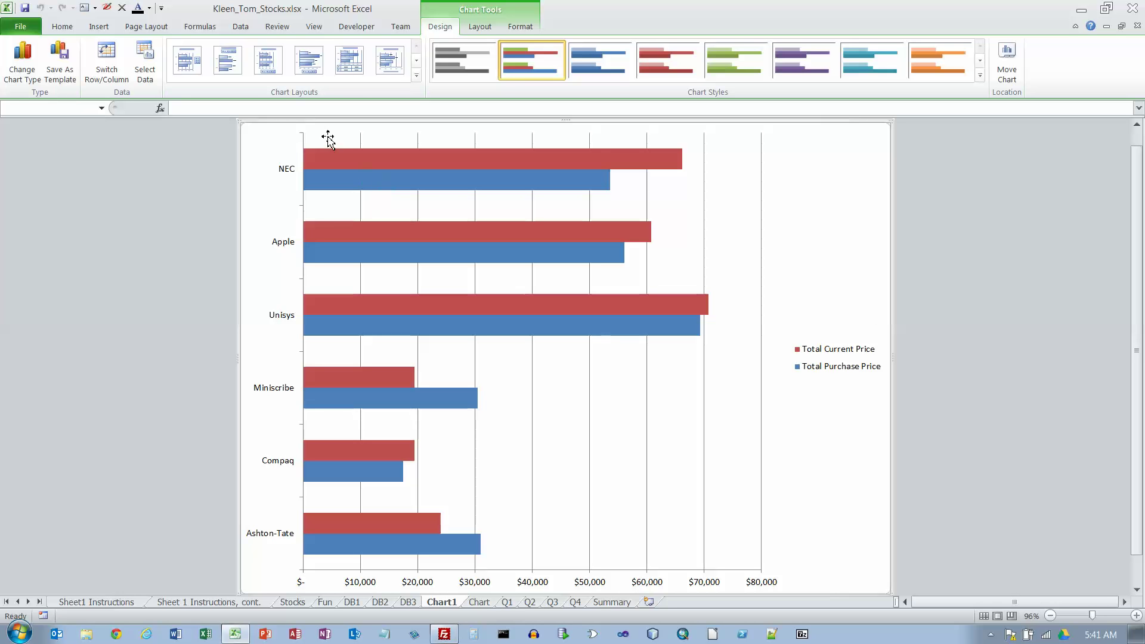
pyautogui.click(481, 27)
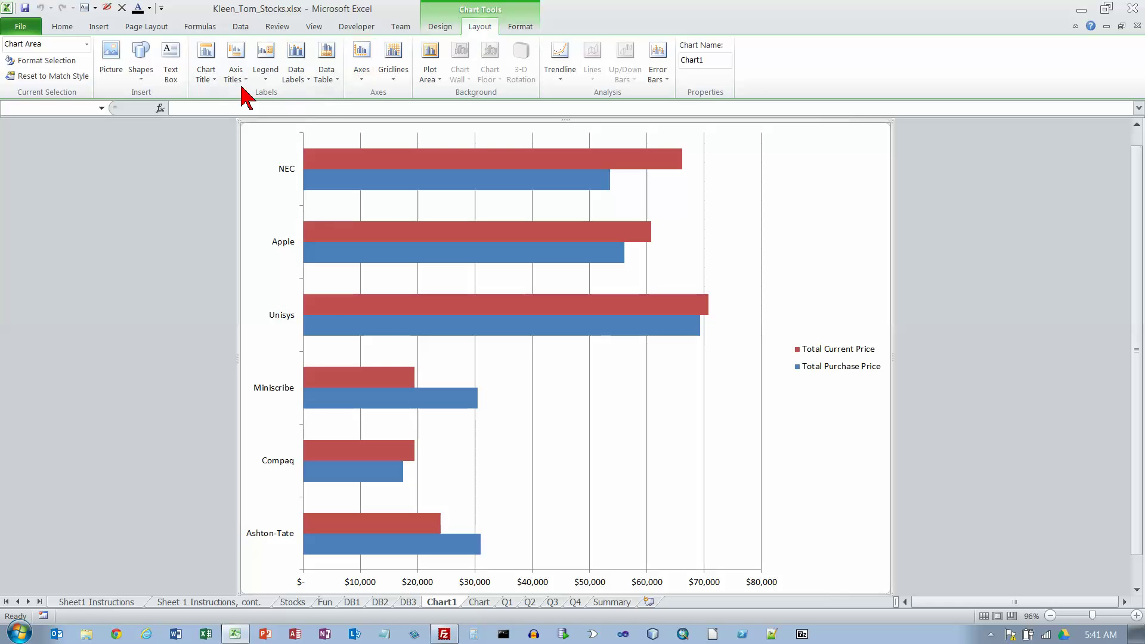
# Add the title 'Top Six Stocks' above the chart, then return to the Chart sheet
pyautogui.click(212, 79)
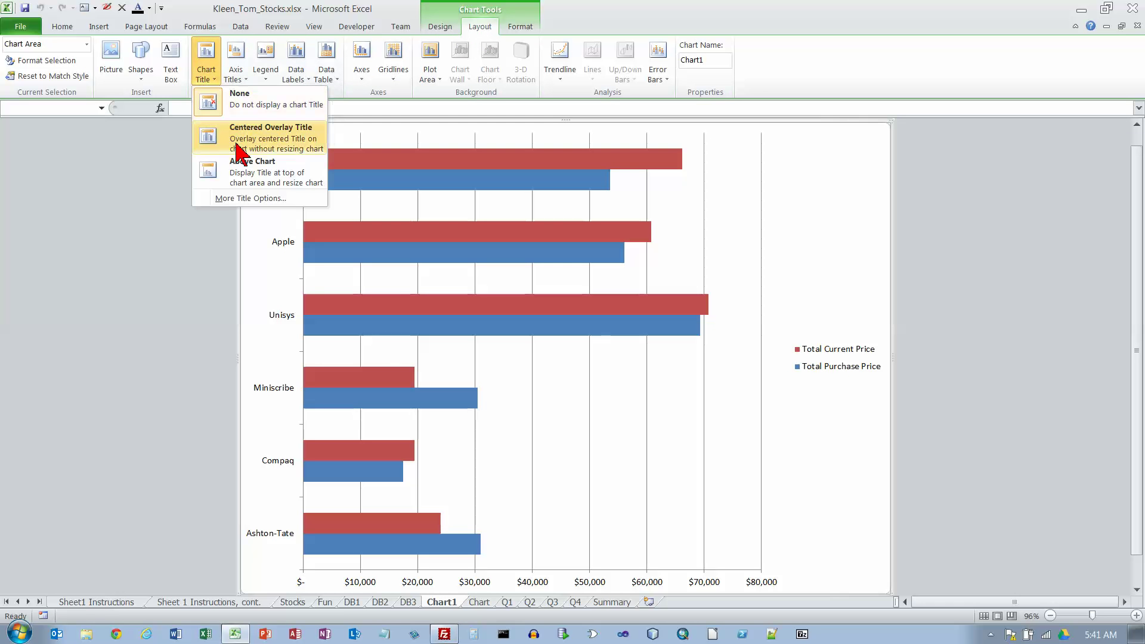
pyautogui.click(255, 175)
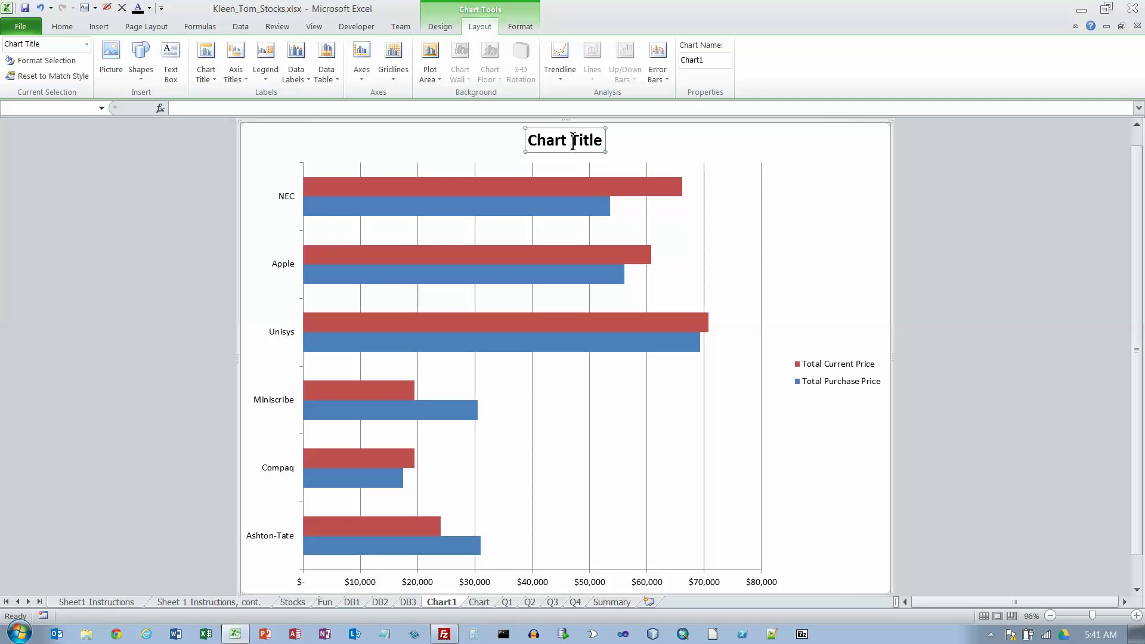
pyautogui.click(390, 109)
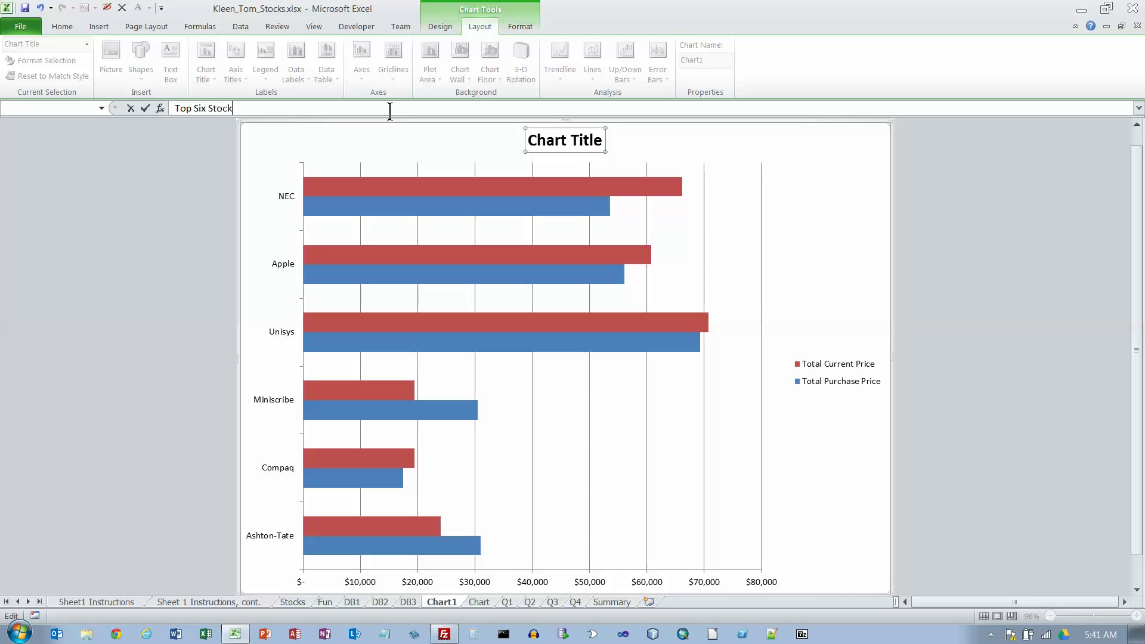
pyautogui.press('Return')
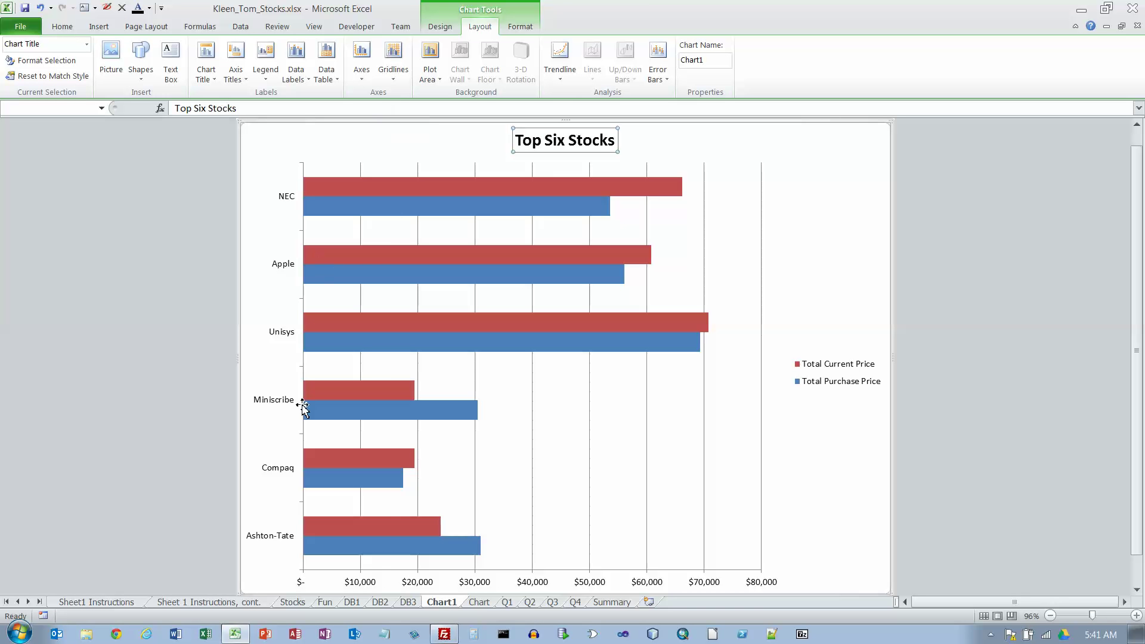
pyautogui.click(479, 602)
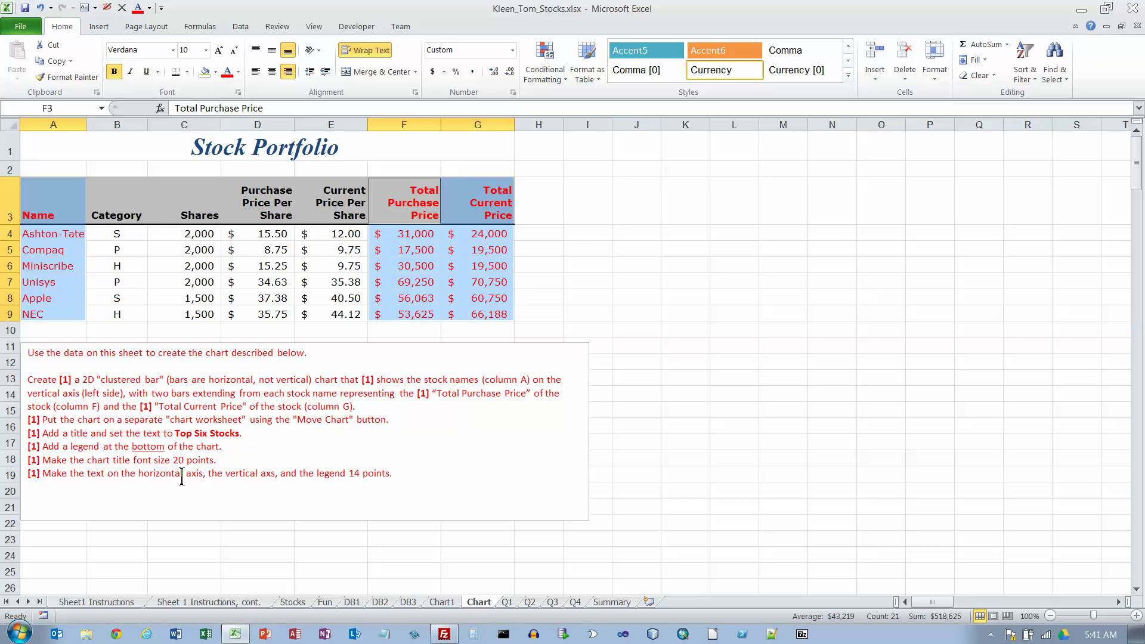
# Correct 'axs' to 'axis' in the instruction text box, then go back to Chart1
pyautogui.click(272, 474)
pyautogui.write('i')
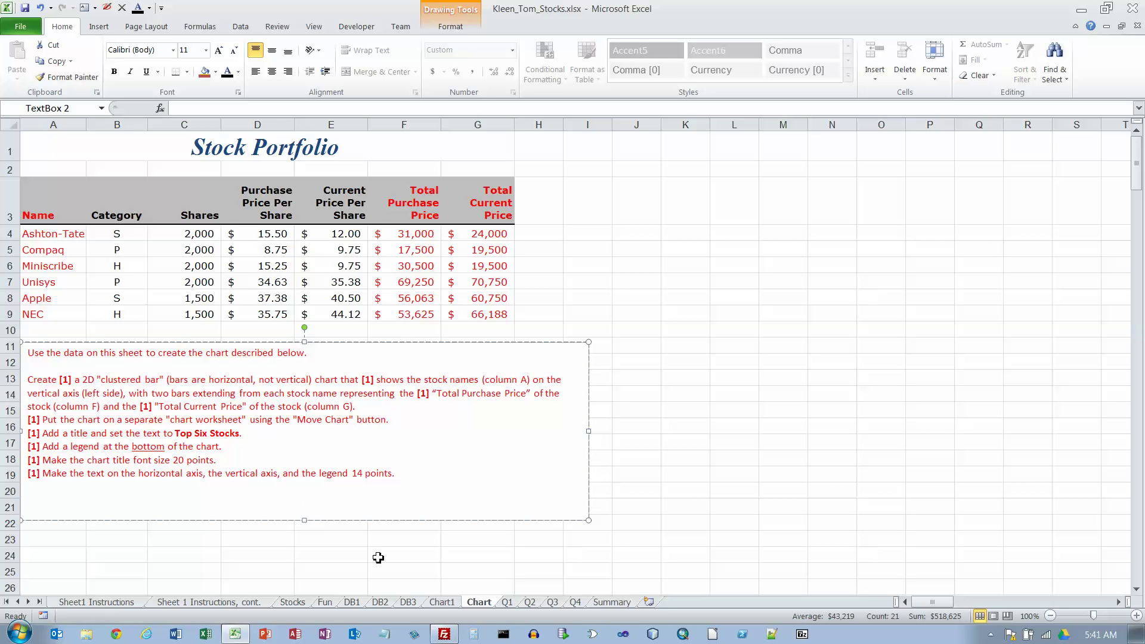
pyautogui.click(443, 601)
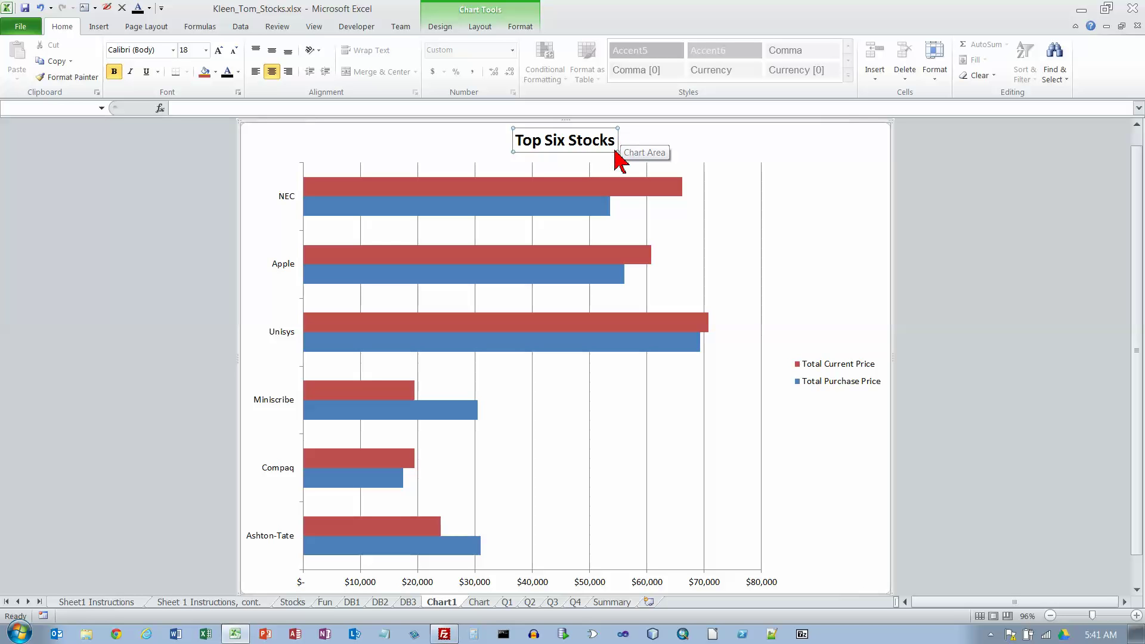
# Set the 'Top Six Stocks' chart title to 20 point
pyautogui.click(581, 142)
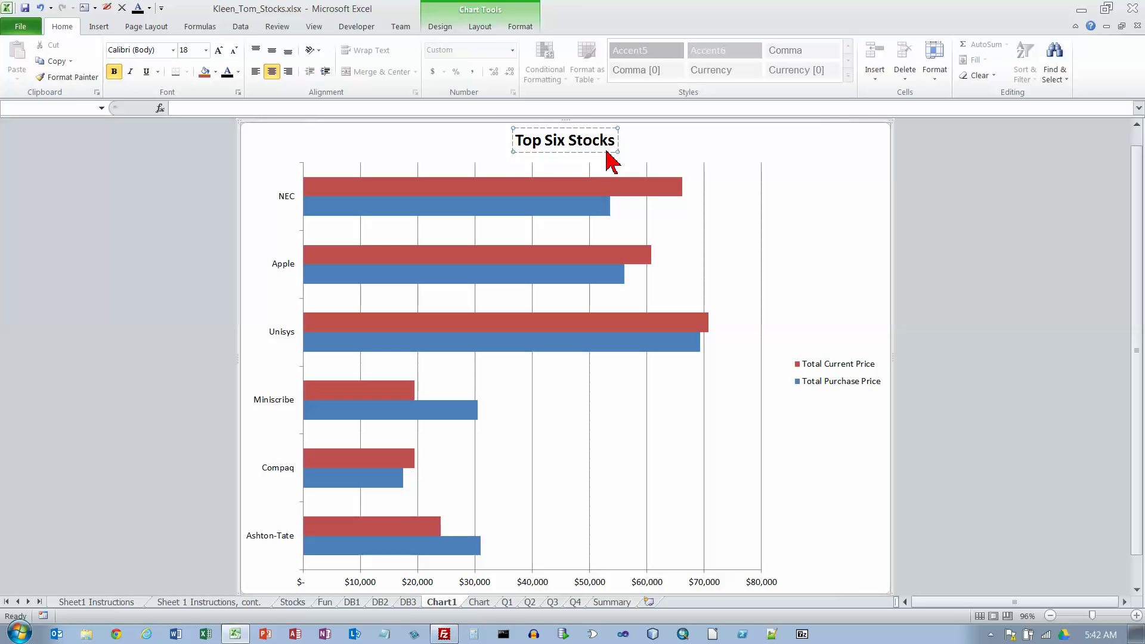
pyautogui.press('Escape')
pyautogui.click(205, 50)
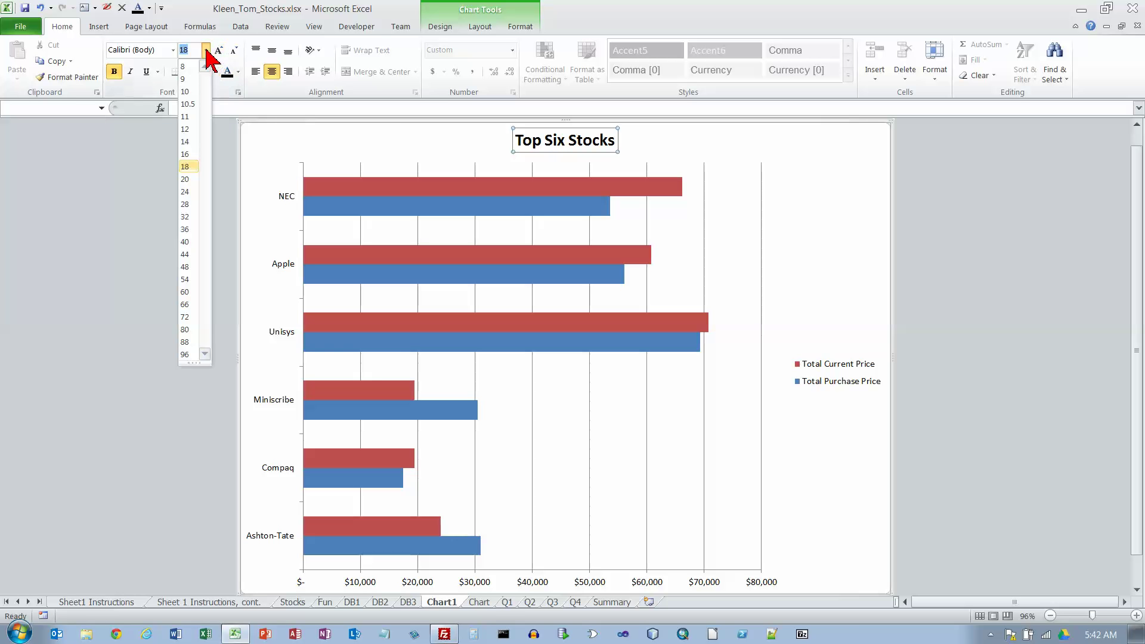
pyautogui.click(189, 179)
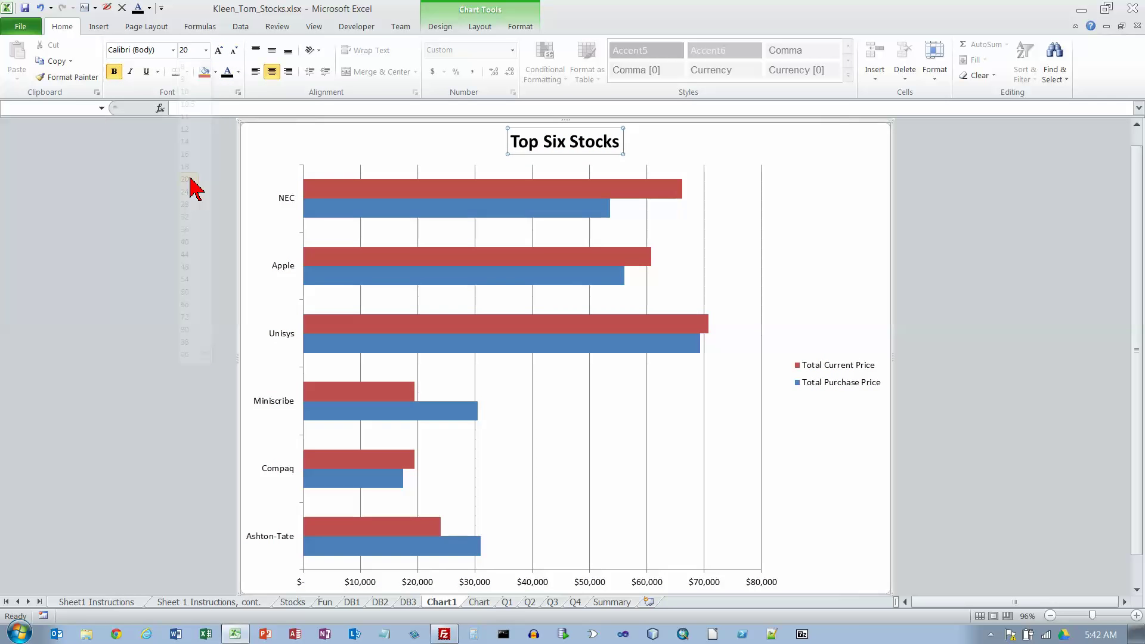
# Make the stock-name axis, legend and dollar-value axis labels 14 point
pyautogui.click(286, 210)
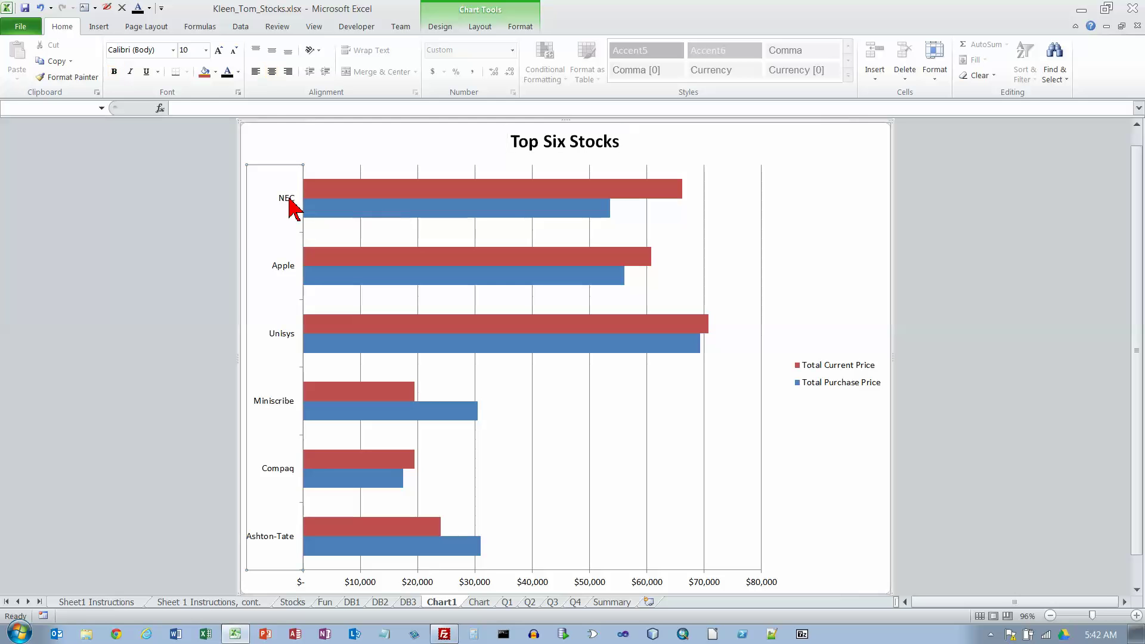
pyautogui.click(206, 51)
pyautogui.click(186, 142)
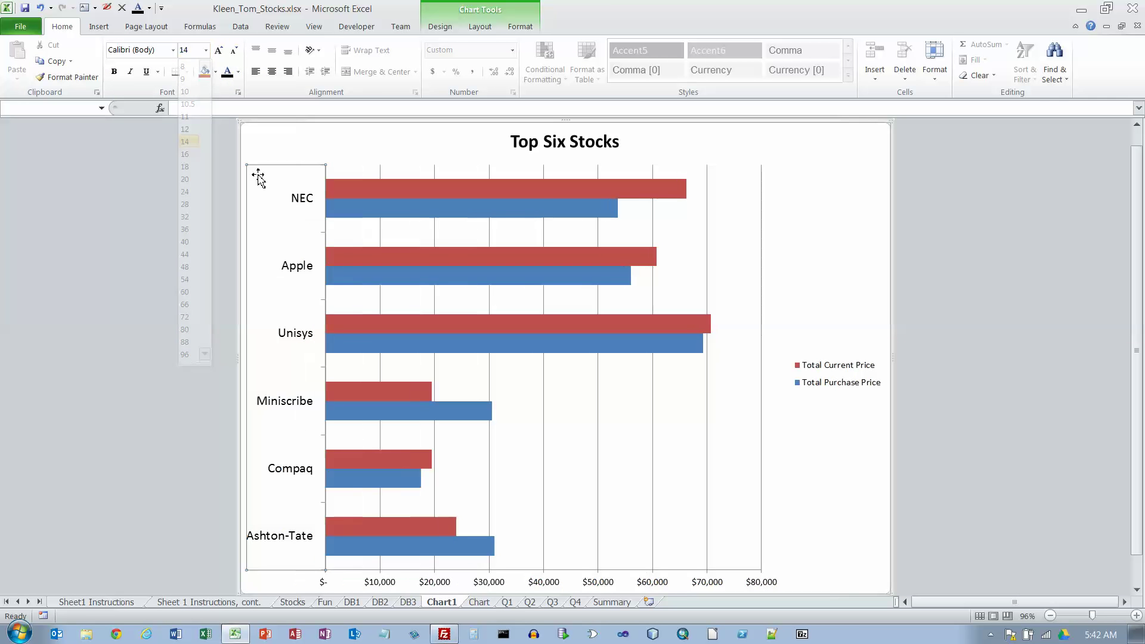
pyautogui.click(830, 366)
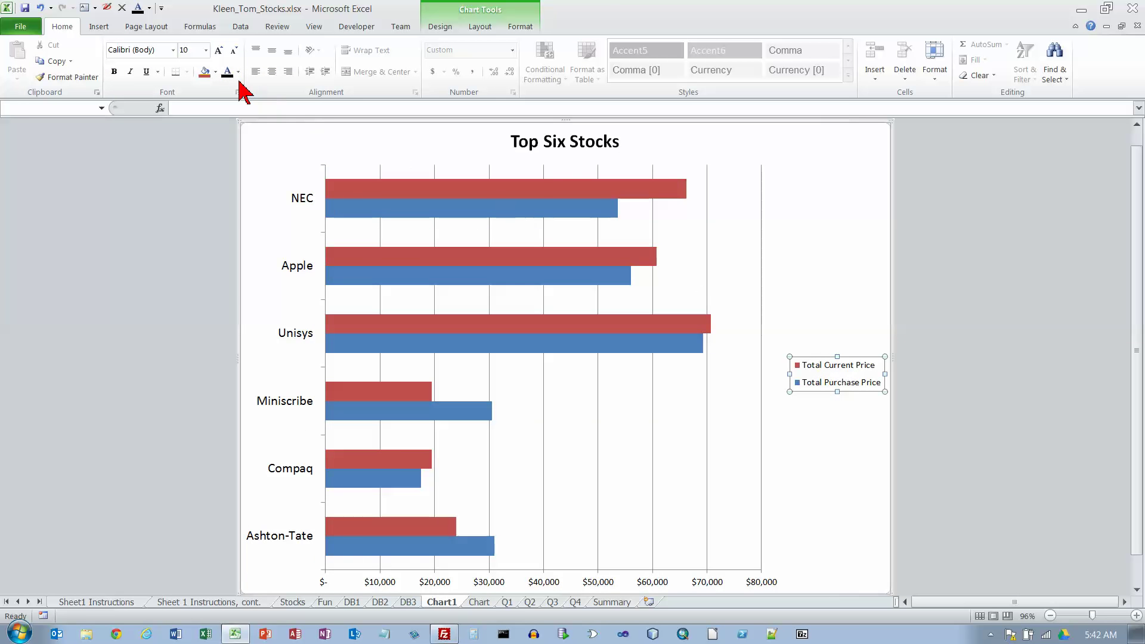
pyautogui.click(206, 50)
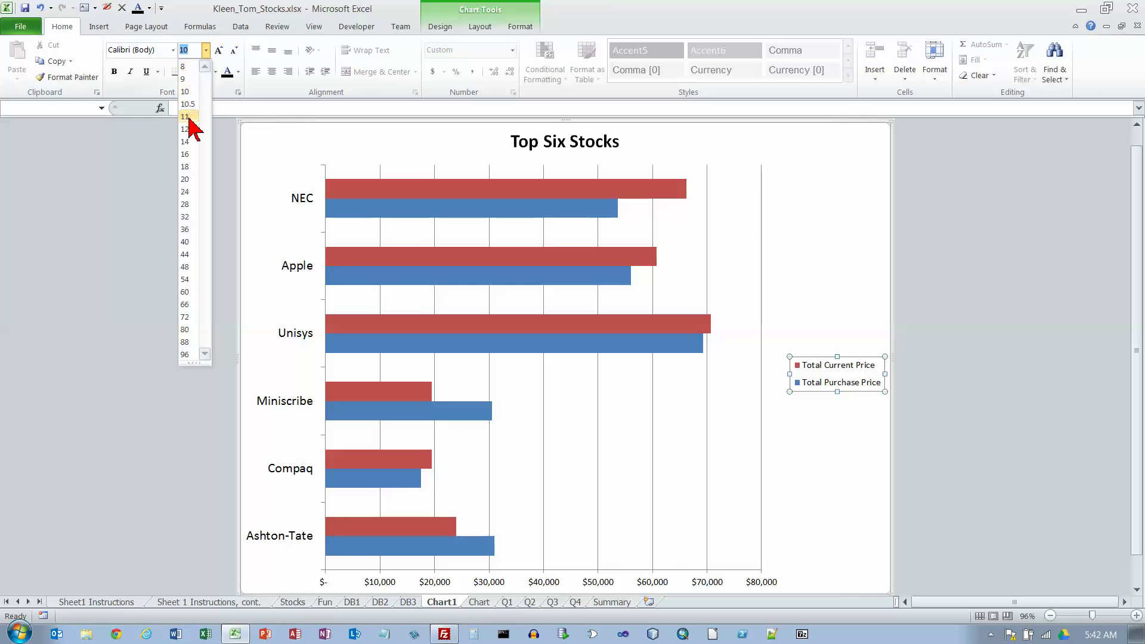
pyautogui.click(188, 142)
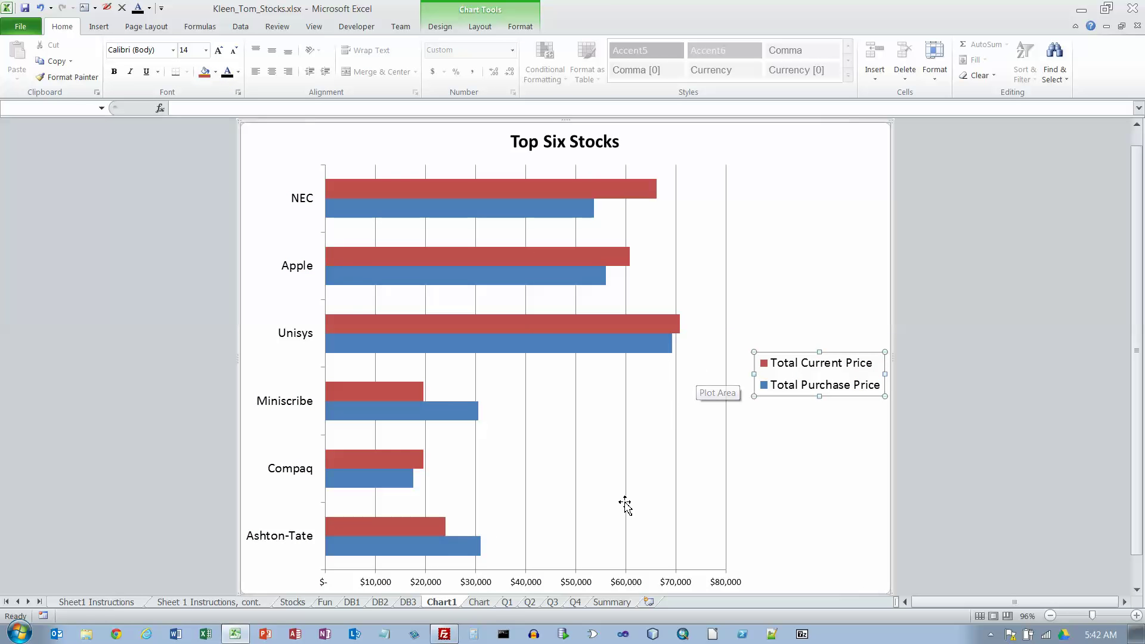
pyautogui.click(588, 583)
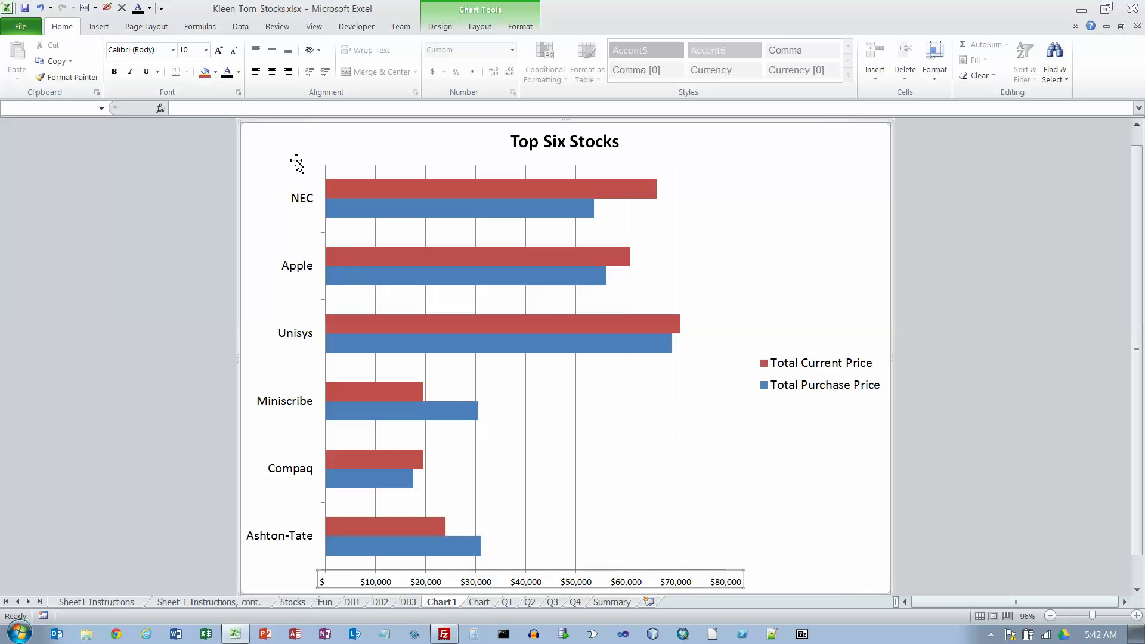
pyautogui.click(206, 50)
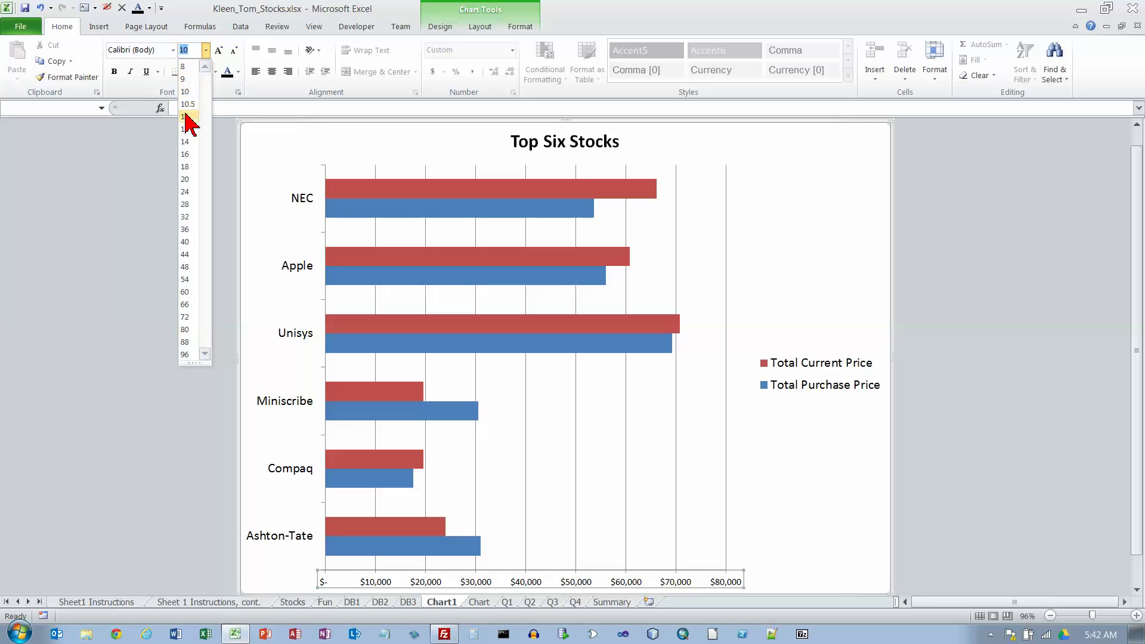
pyautogui.click(185, 142)
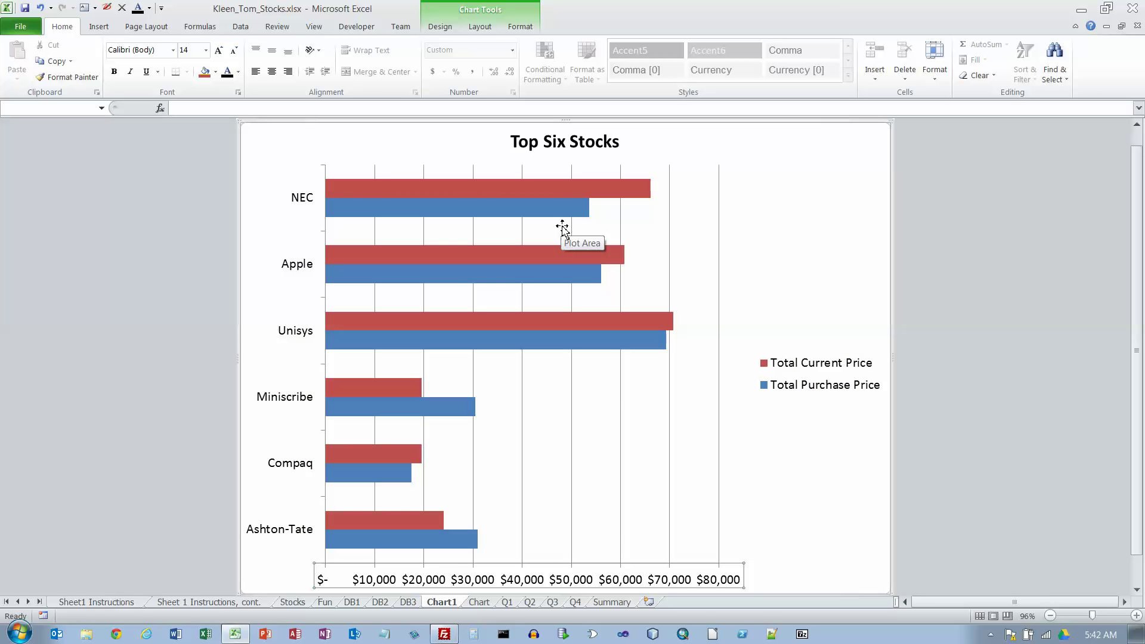
# Show the chart legend at the bottom, then go to the Chart worksheet
pyautogui.click(812, 366)
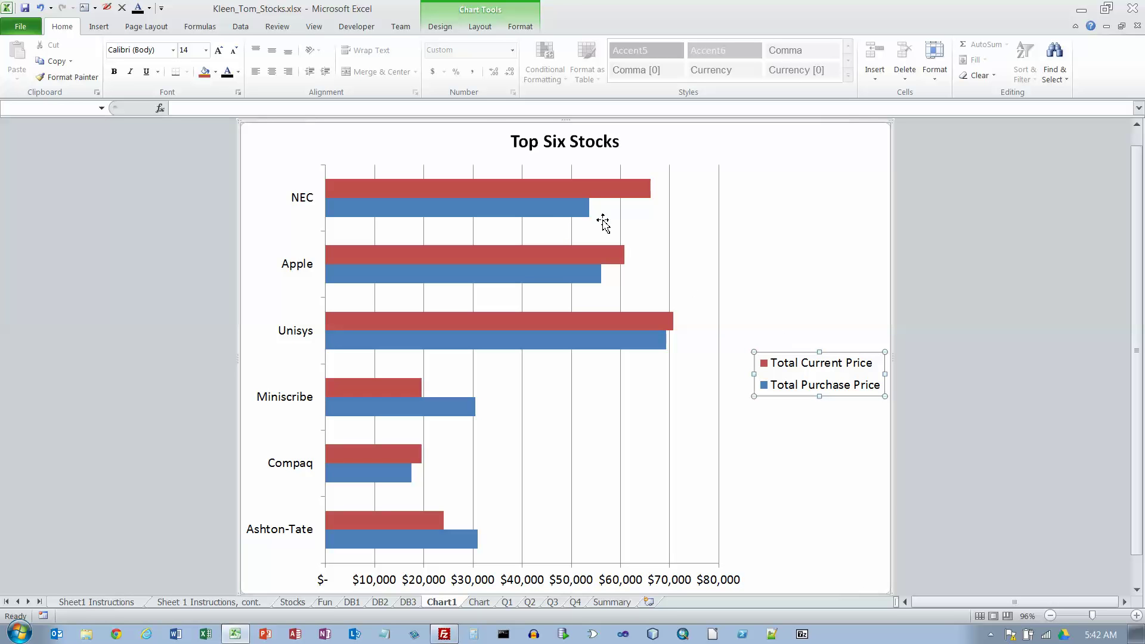
pyautogui.click(443, 29)
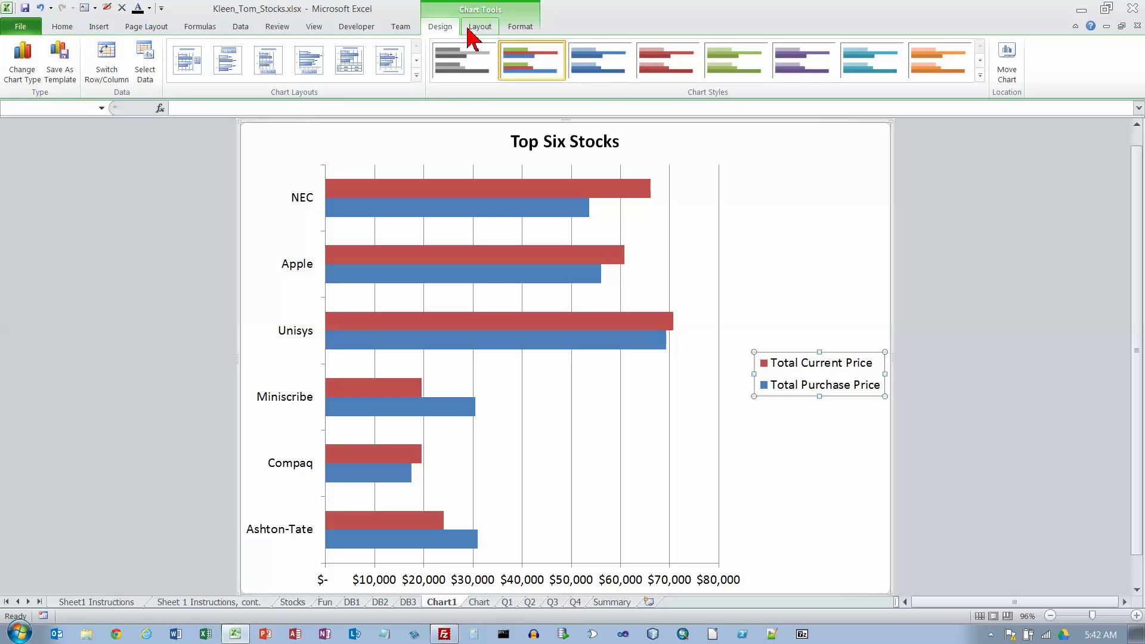
pyautogui.click(471, 29)
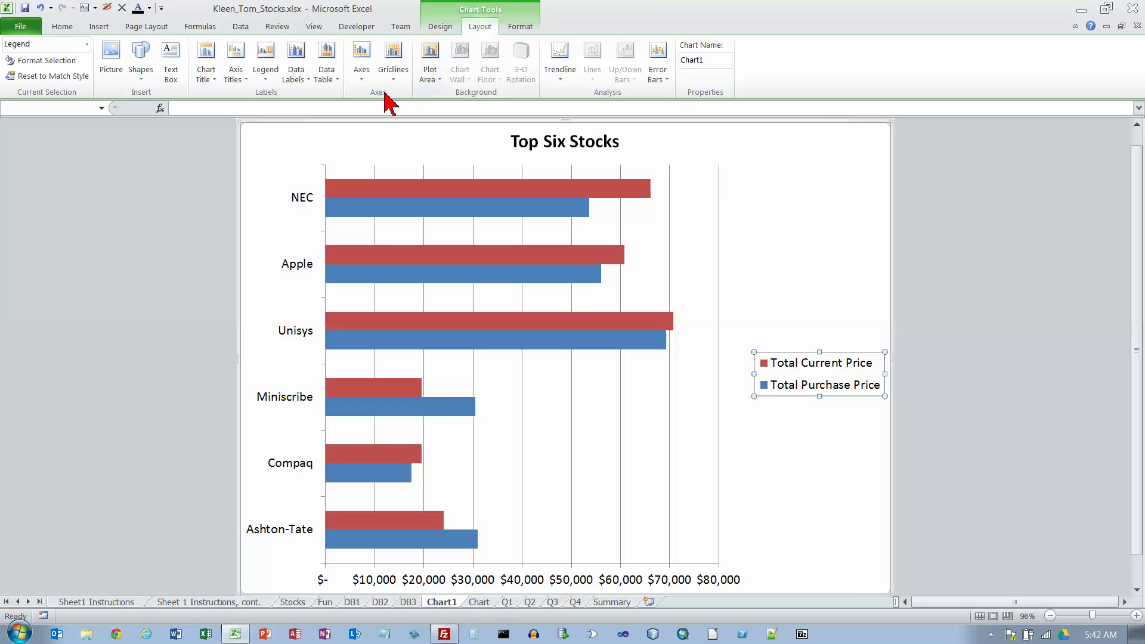
pyautogui.click(267, 87)
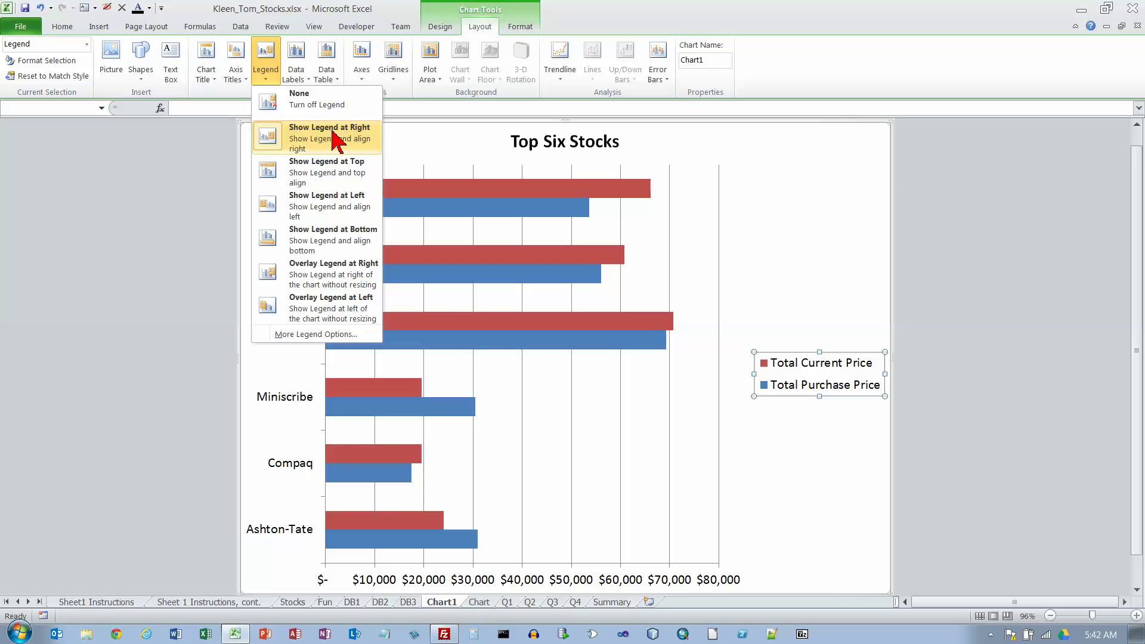
pyautogui.click(344, 245)
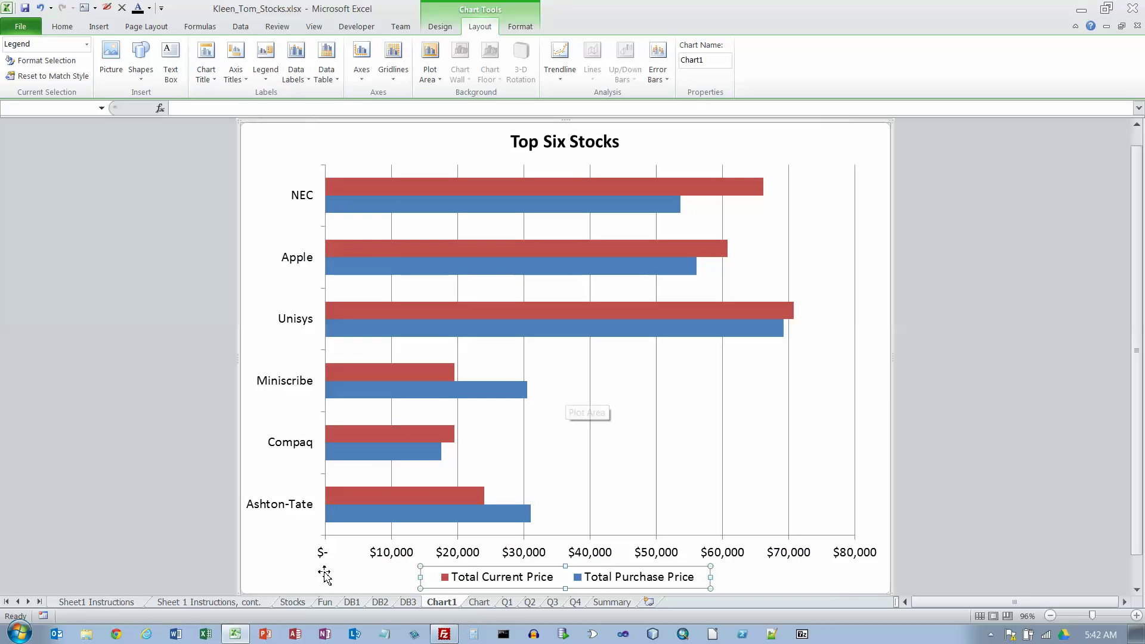
pyautogui.click(479, 603)
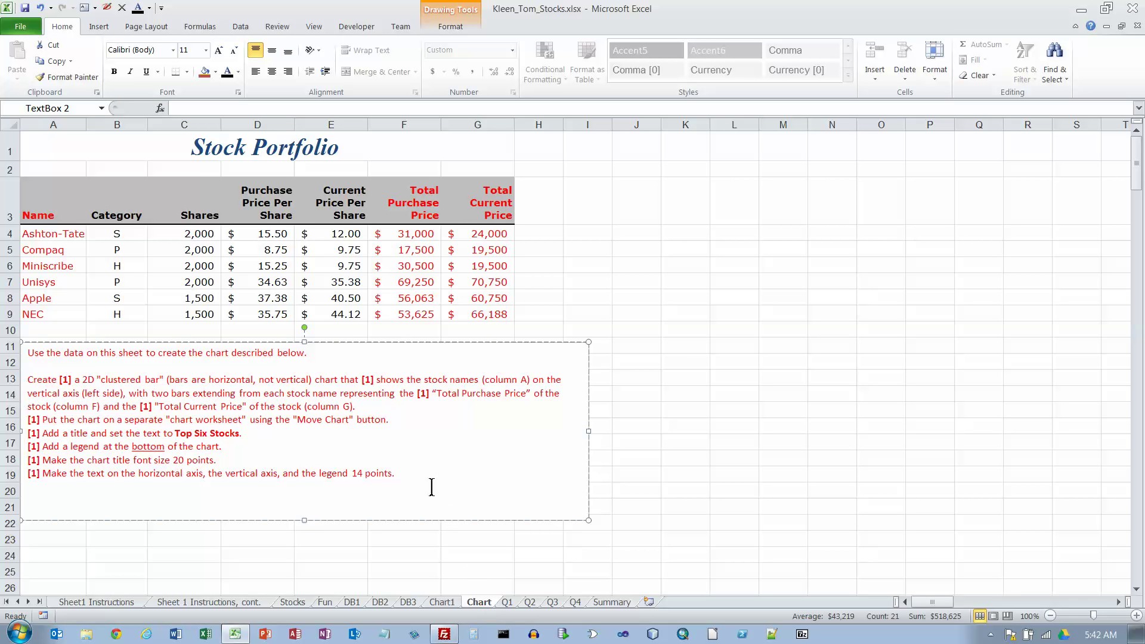
# Make the instruction box text black, then group sheets Q1 through Q4
pyautogui.moveTo(432, 488); pyautogui.dragTo(20, 358)
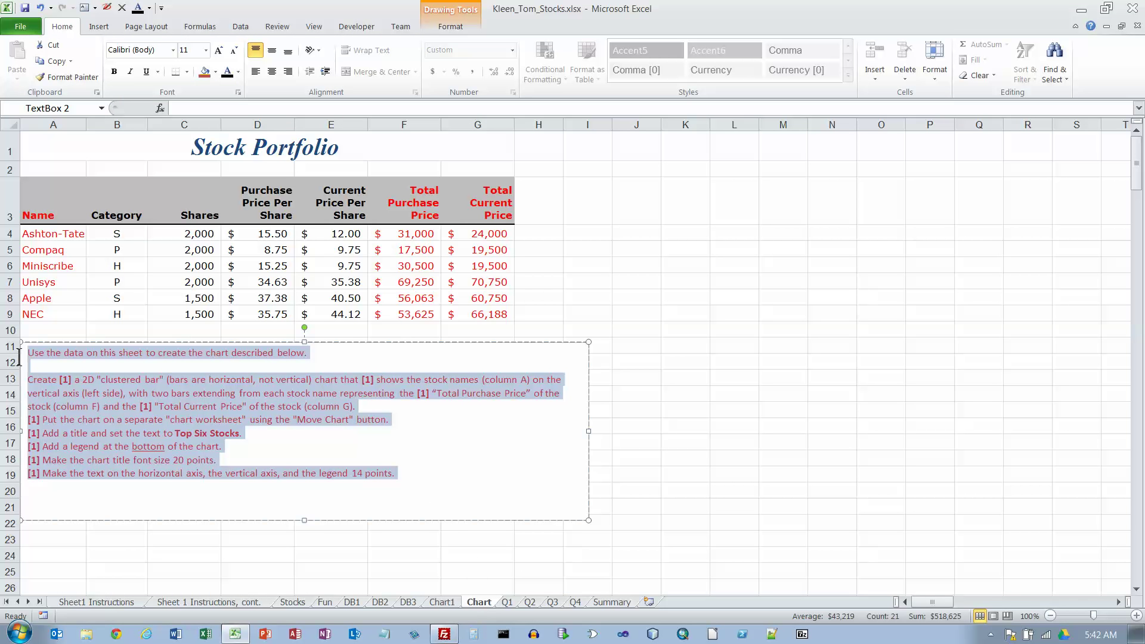
pyautogui.click(231, 76)
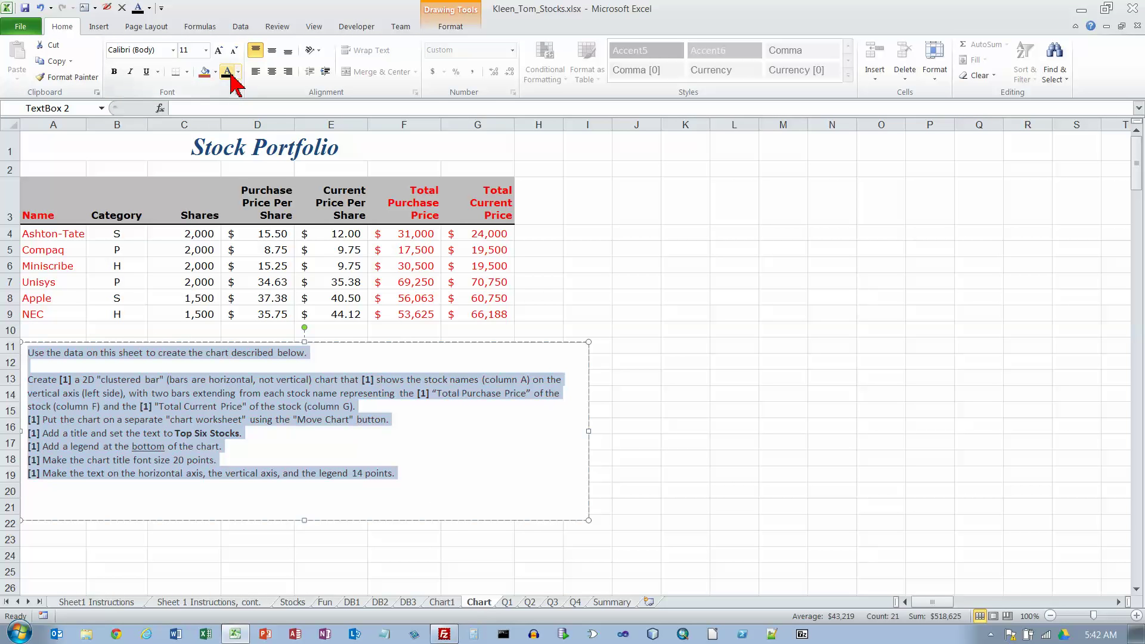
pyautogui.click(507, 603)
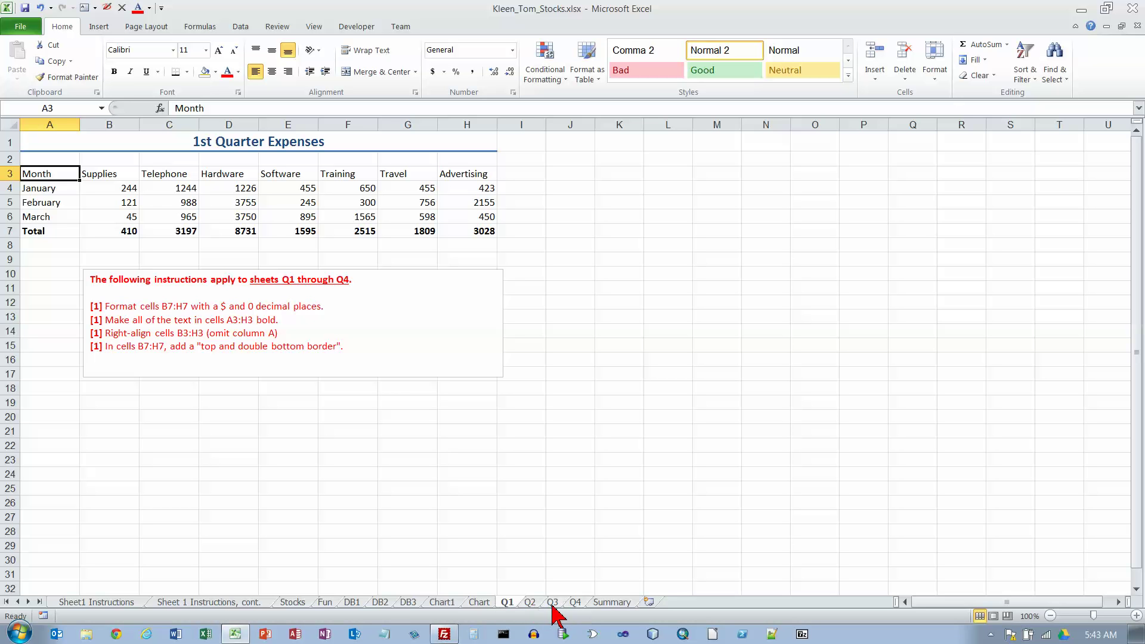
pyautogui.keyDown('shift'); pyautogui.click(576, 602); pyautogui.keyUp('shift')
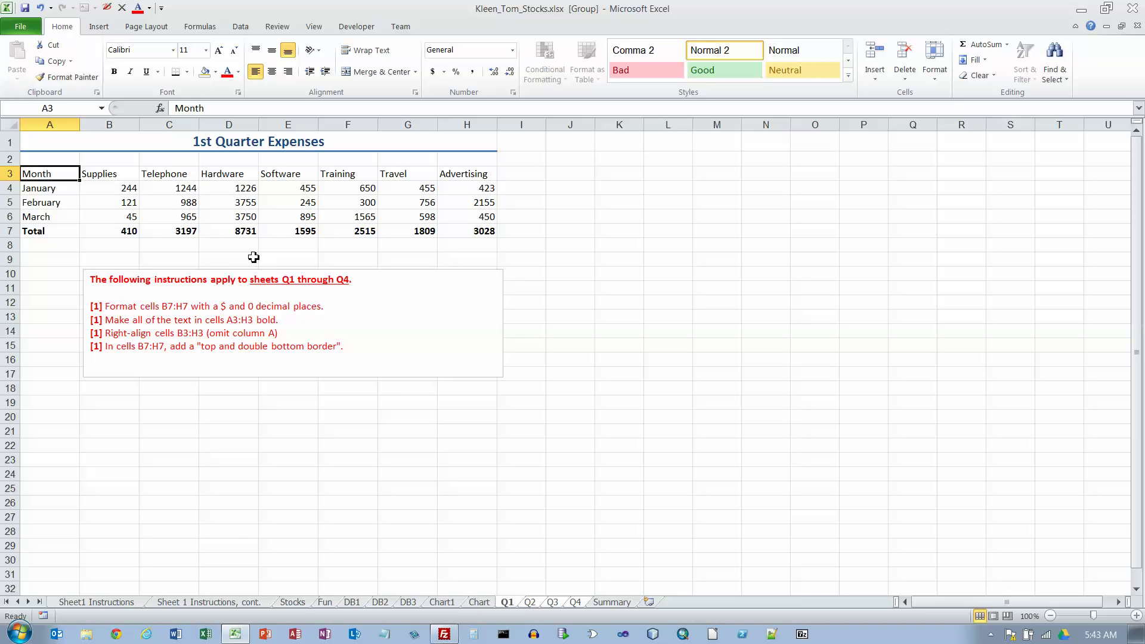
# Format totals B7:H7 as Accounting with no decimals and bold headers A3:H3
pyautogui.moveTo(118, 231); pyautogui.dragTo(462, 231)
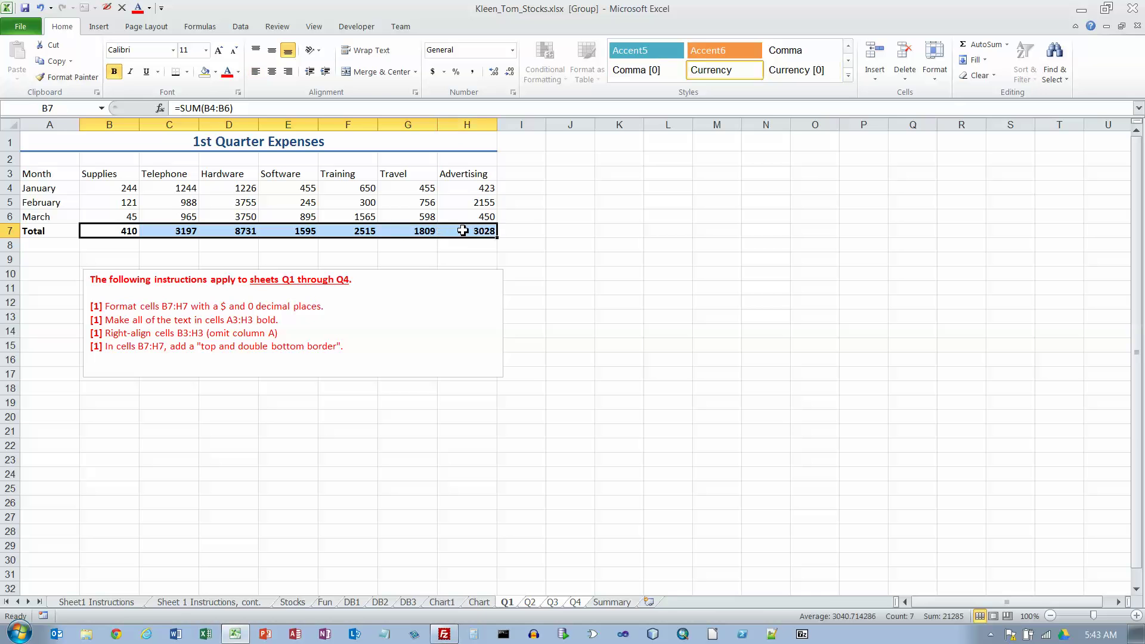
pyautogui.click(433, 72)
pyautogui.click(509, 72)
pyautogui.click(509, 72)
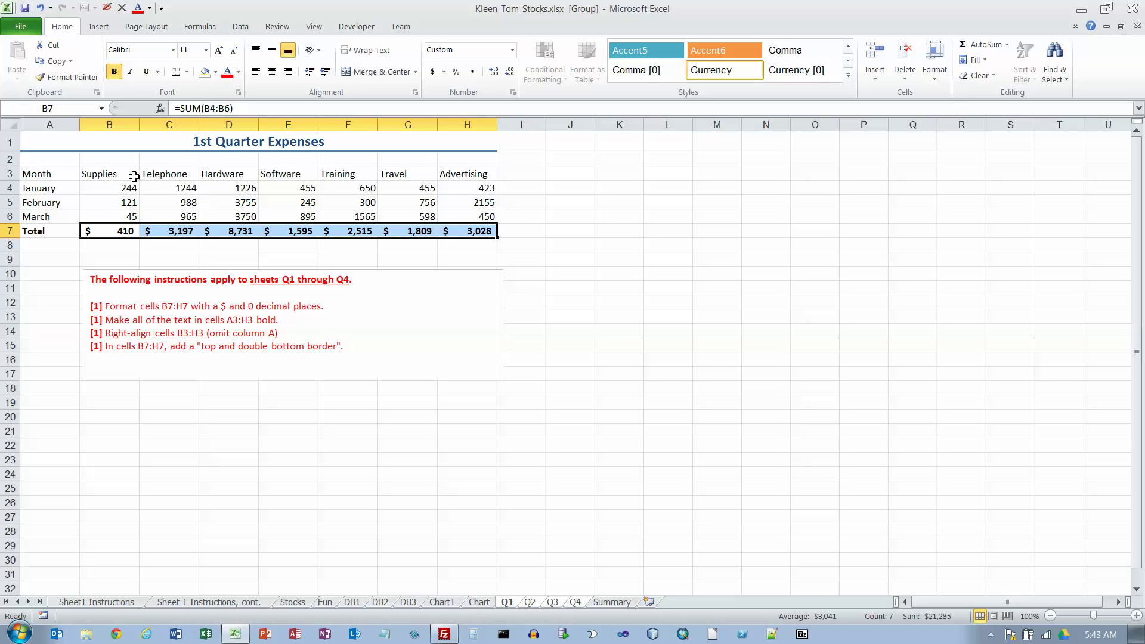
pyautogui.moveTo(51, 174); pyautogui.dragTo(481, 173)
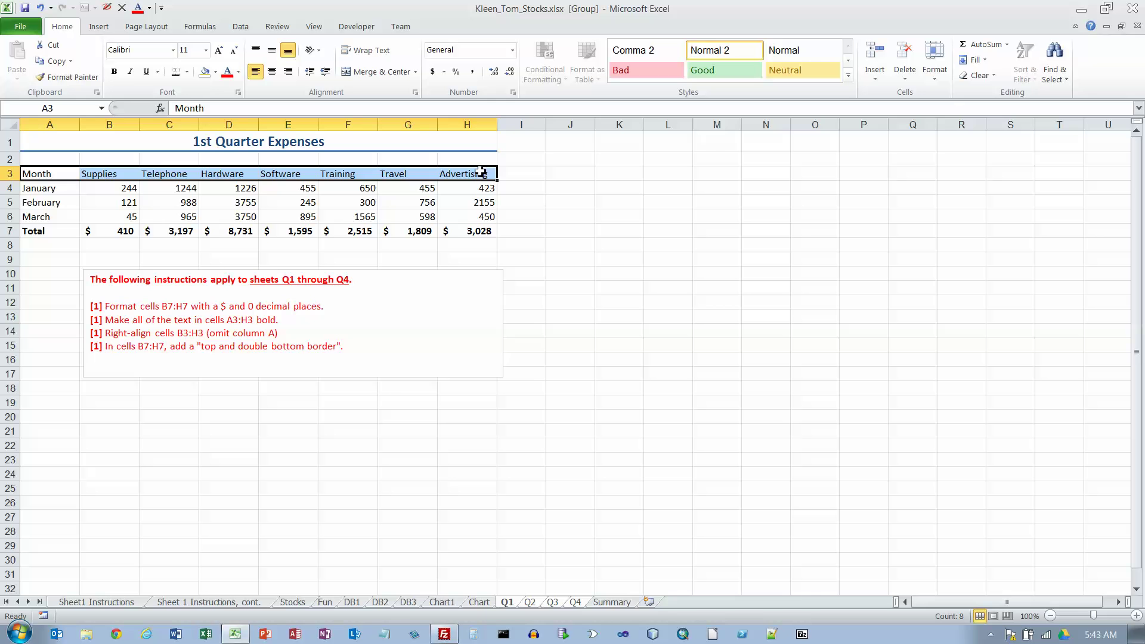
pyautogui.click(114, 72)
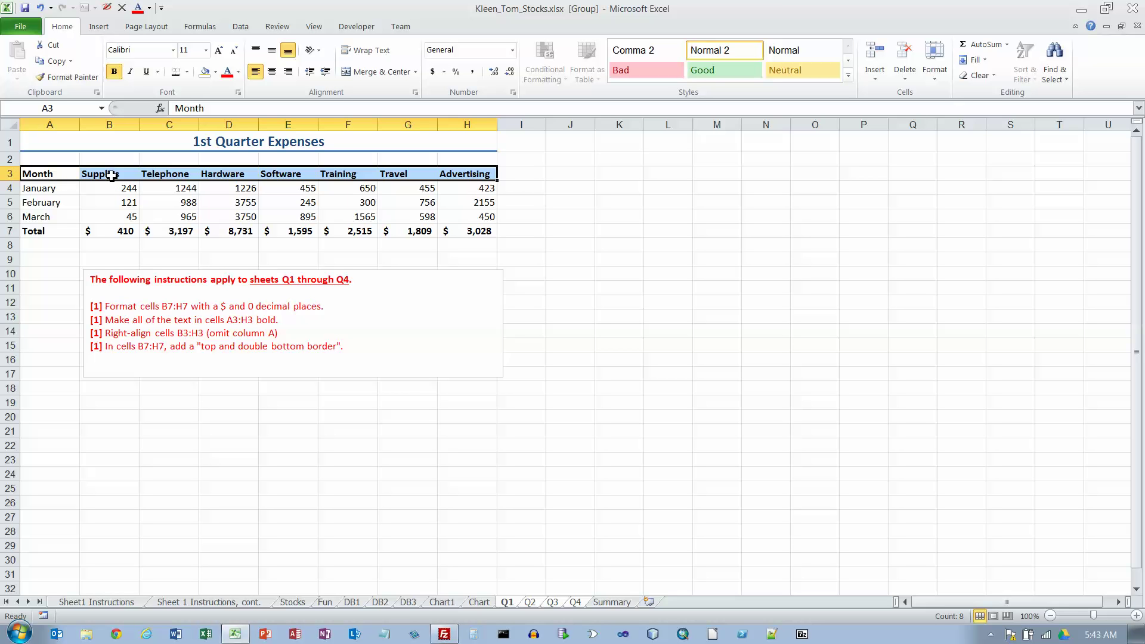
# Right-align headers B3:H3 and apply the Total cell style to totals B7:H7
pyautogui.moveTo(111, 175); pyautogui.dragTo(448, 175)
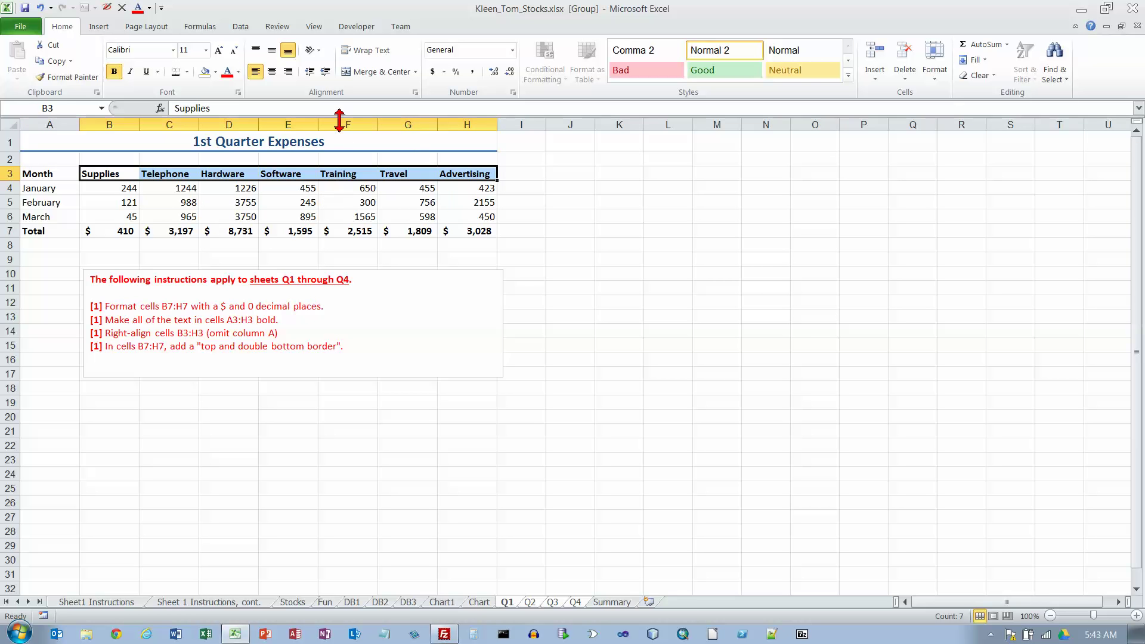
pyautogui.click(288, 71)
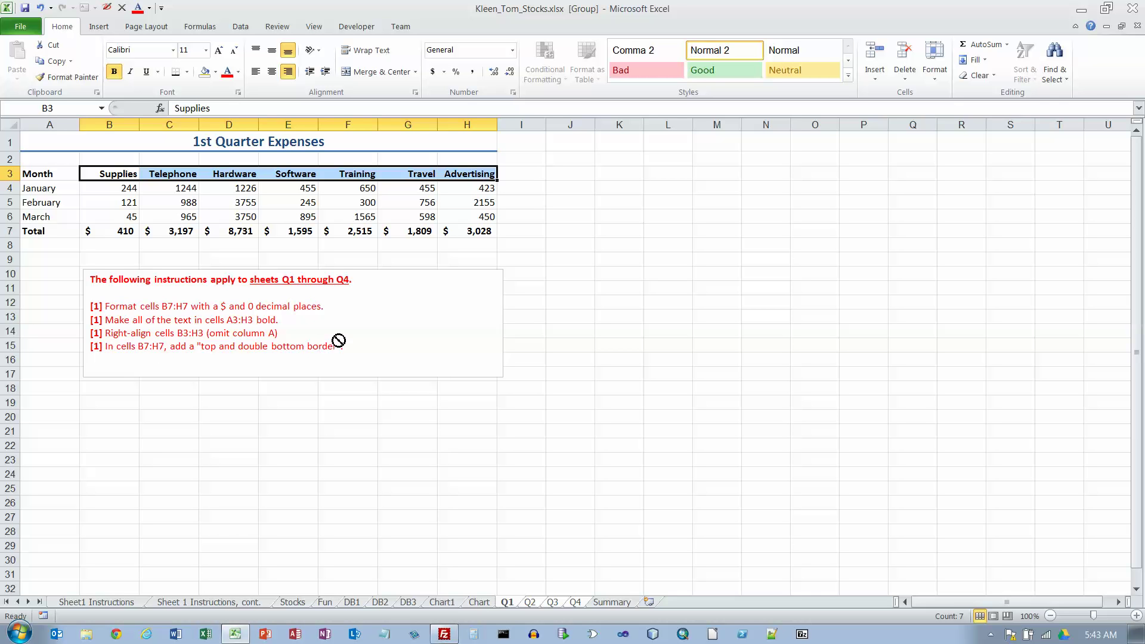
pyautogui.moveTo(112, 233); pyautogui.dragTo(471, 232)
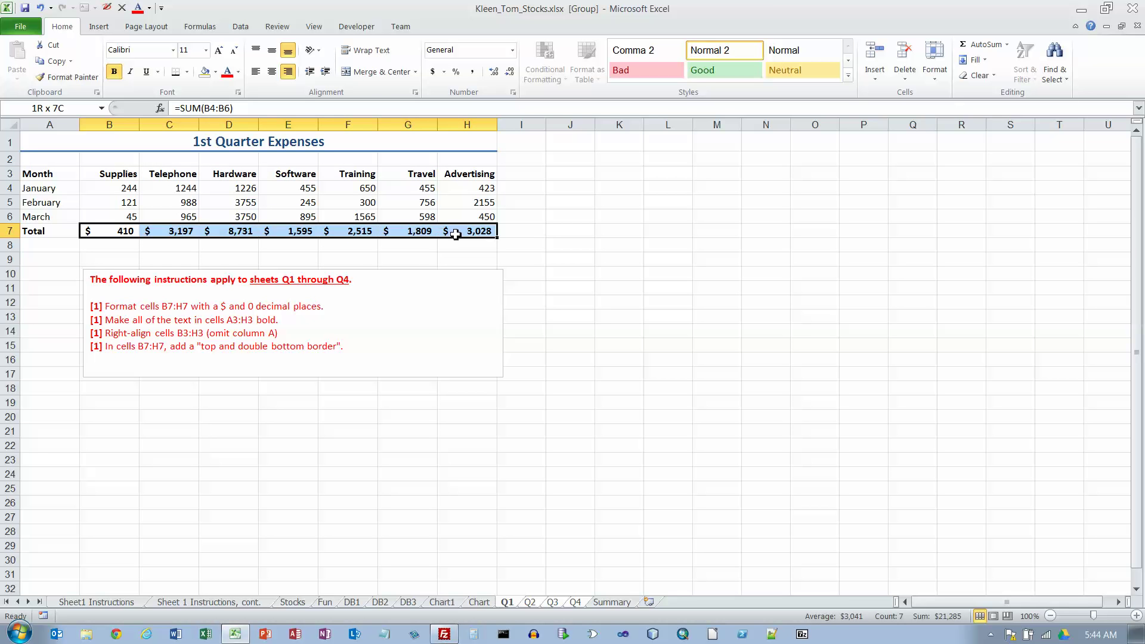
pyautogui.click(186, 71)
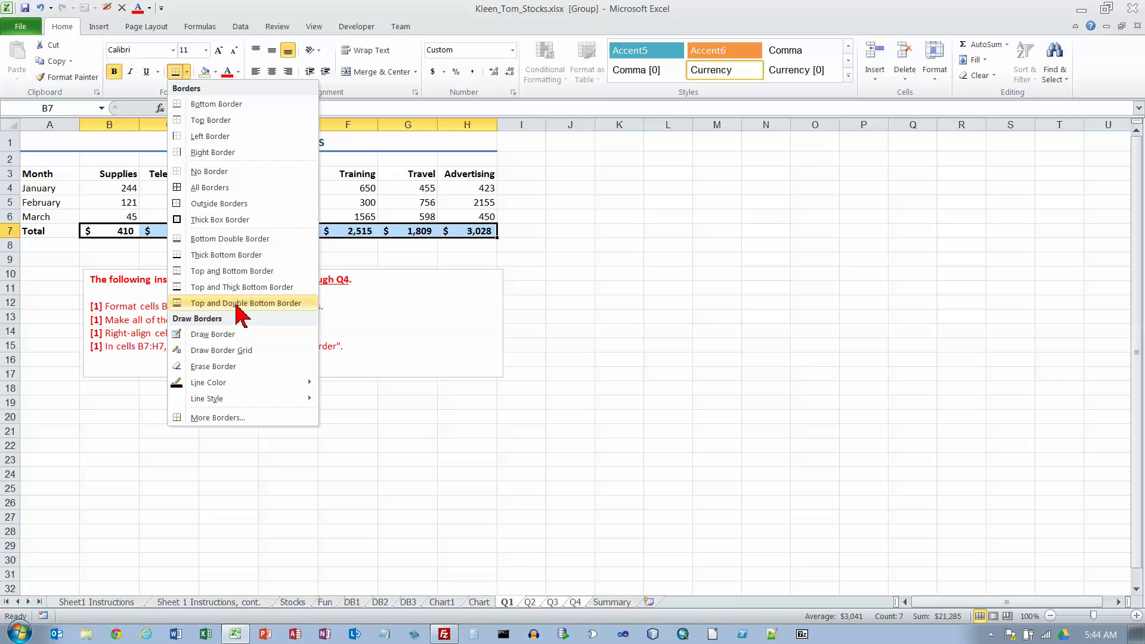
pyautogui.click(847, 75)
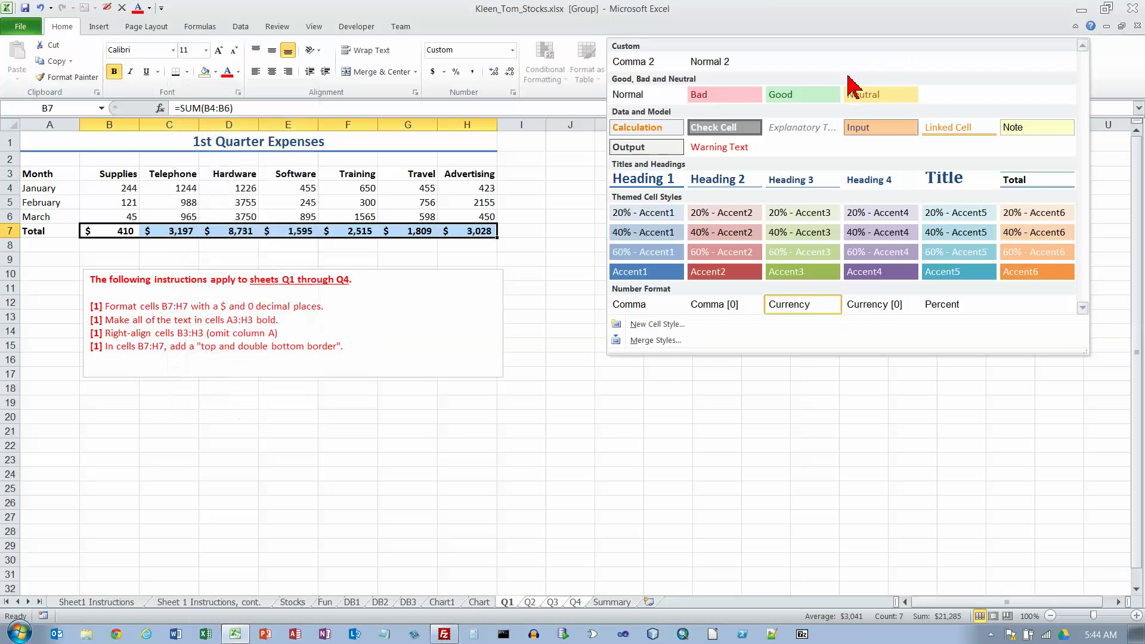
pyautogui.click(1030, 182)
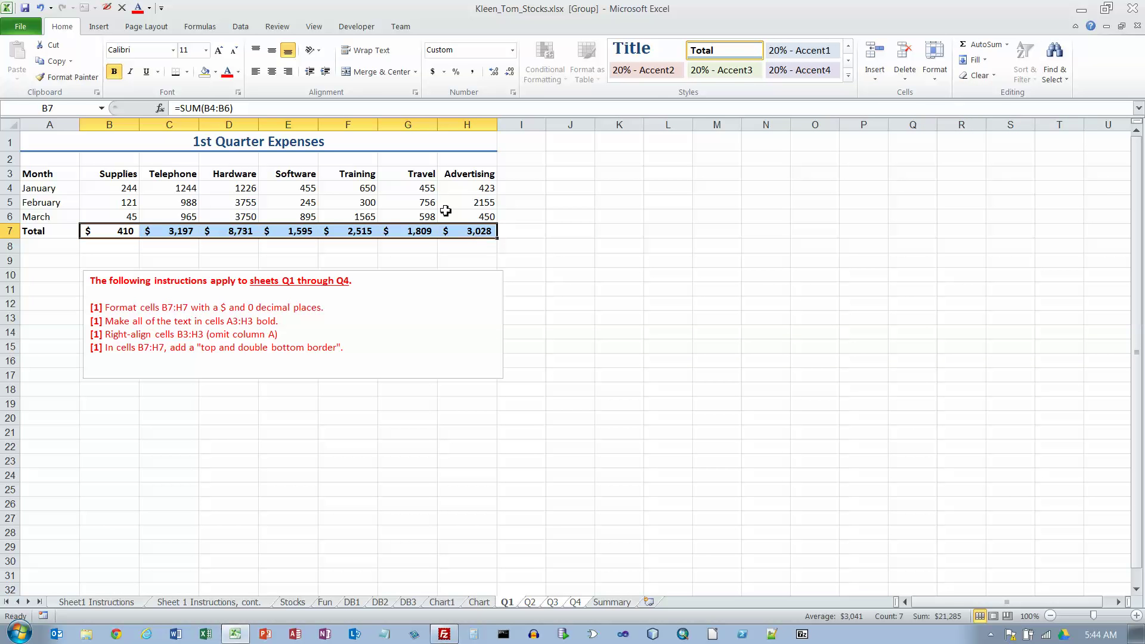
# Review the totals on the Q2, Q3 and Q4 sheets, then open the Summary sheet
pyautogui.click(529, 603)
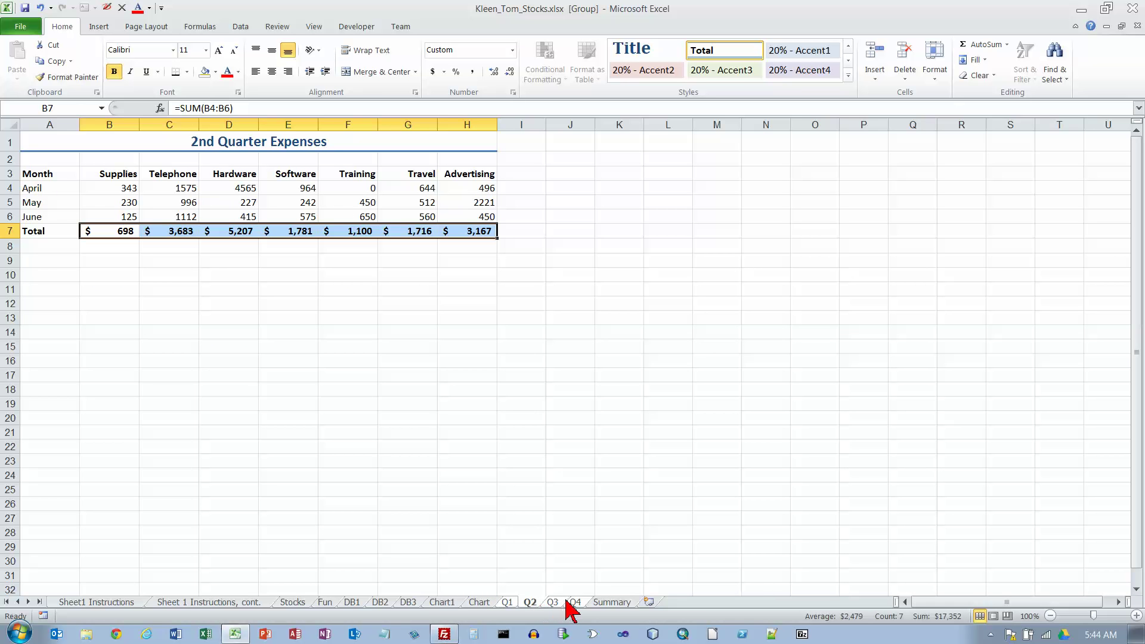
pyautogui.click(557, 603)
pyautogui.click(574, 603)
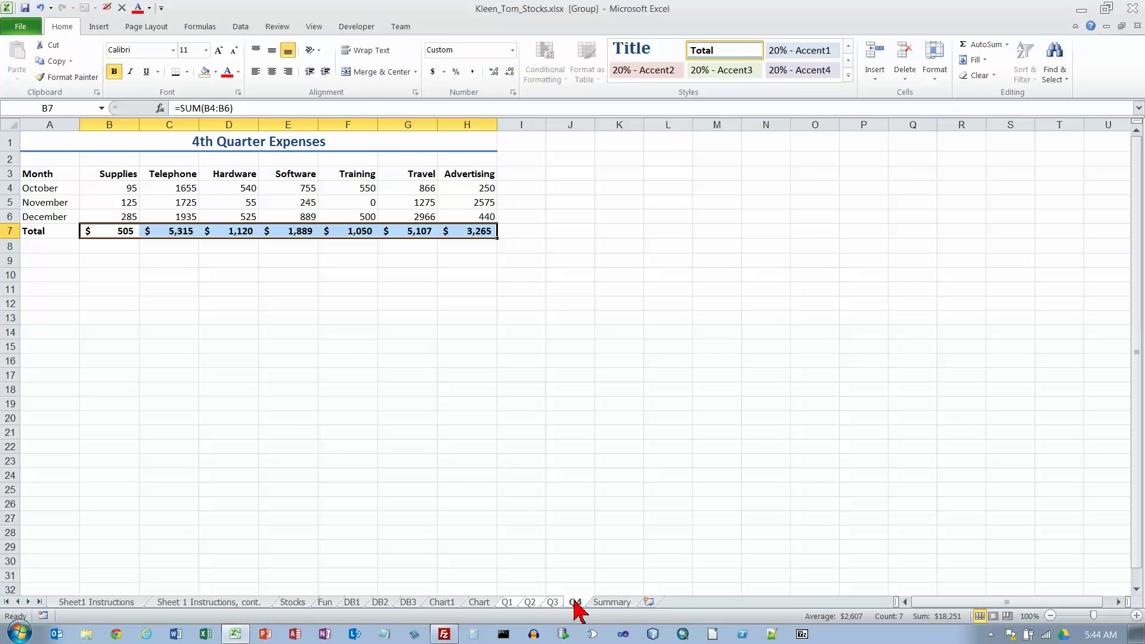
pyautogui.click(529, 603)
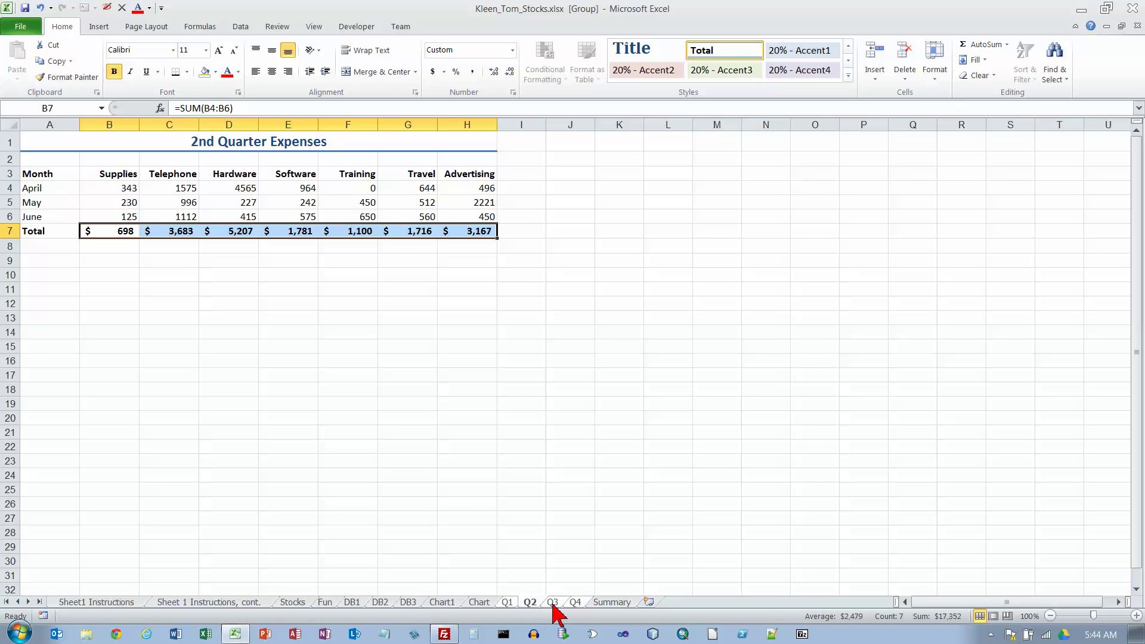
pyautogui.click(552, 602)
pyautogui.click(572, 602)
pyautogui.click(530, 603)
pyautogui.click(552, 603)
pyautogui.click(575, 603)
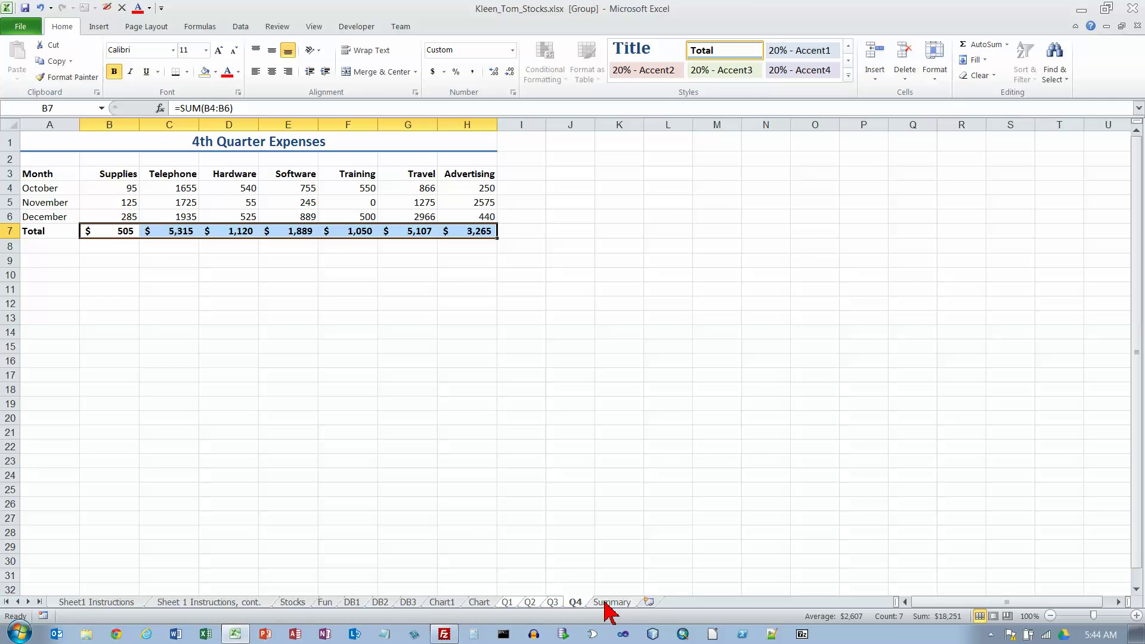
pyautogui.click(609, 602)
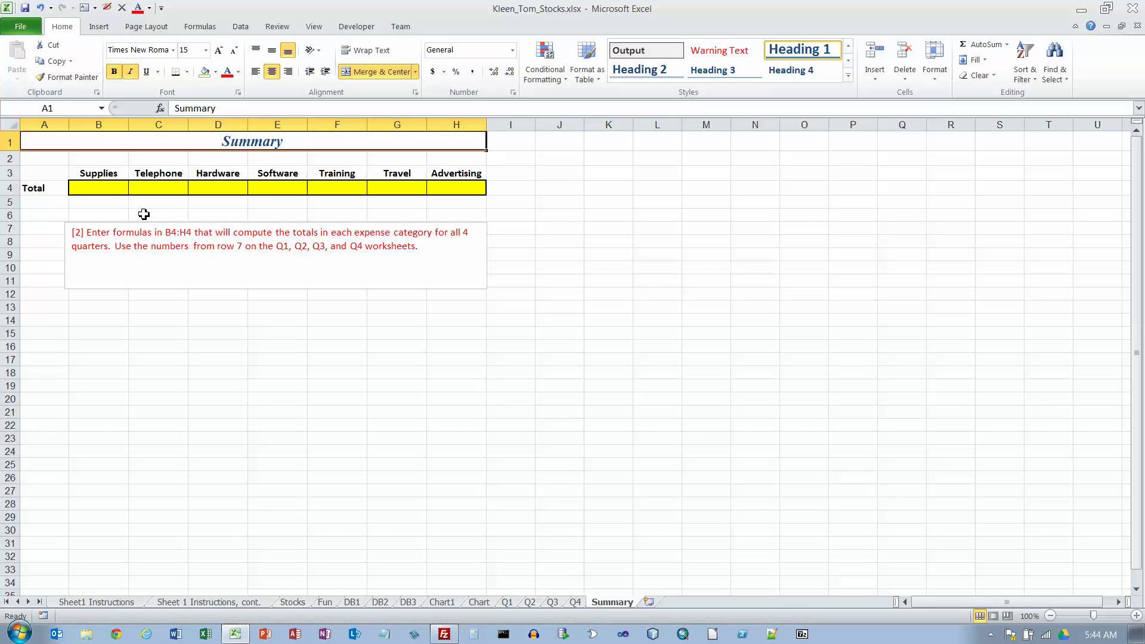
# Start a formula in Summary B4 referencing the Q1 and Q2 B7 Supplies totals
pyautogui.click(118, 189)
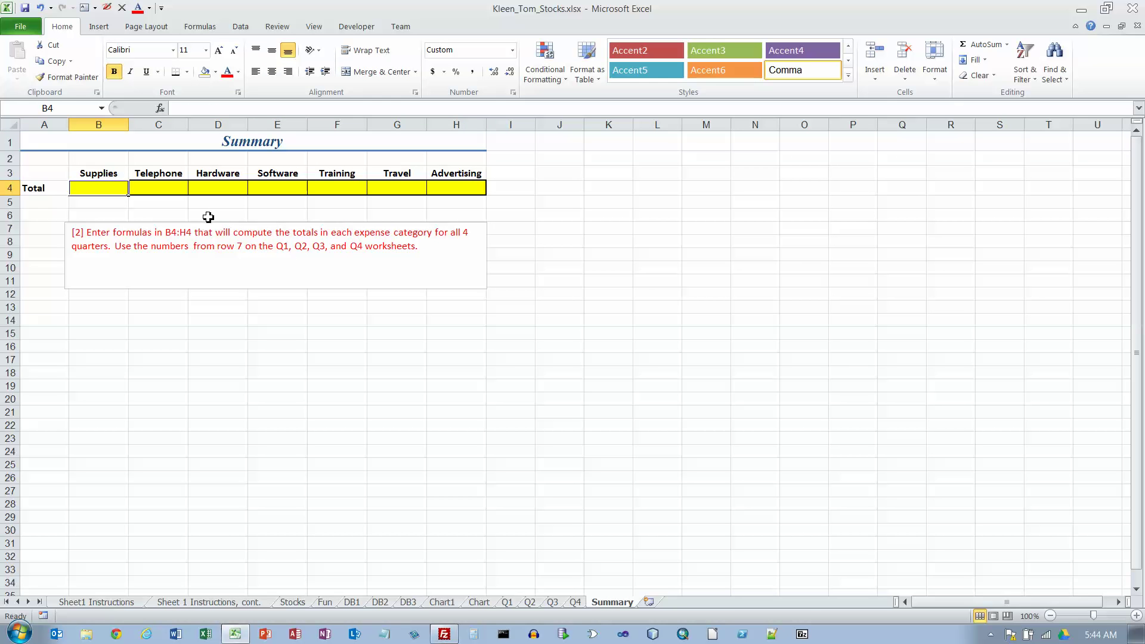
pyautogui.write('=')
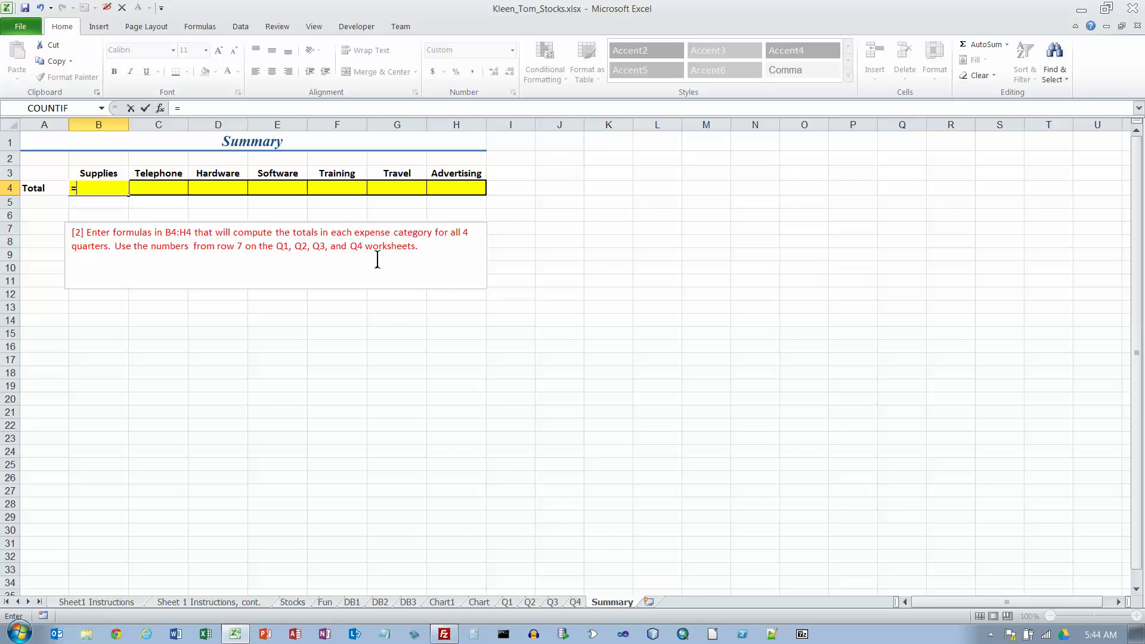
pyautogui.click(507, 602)
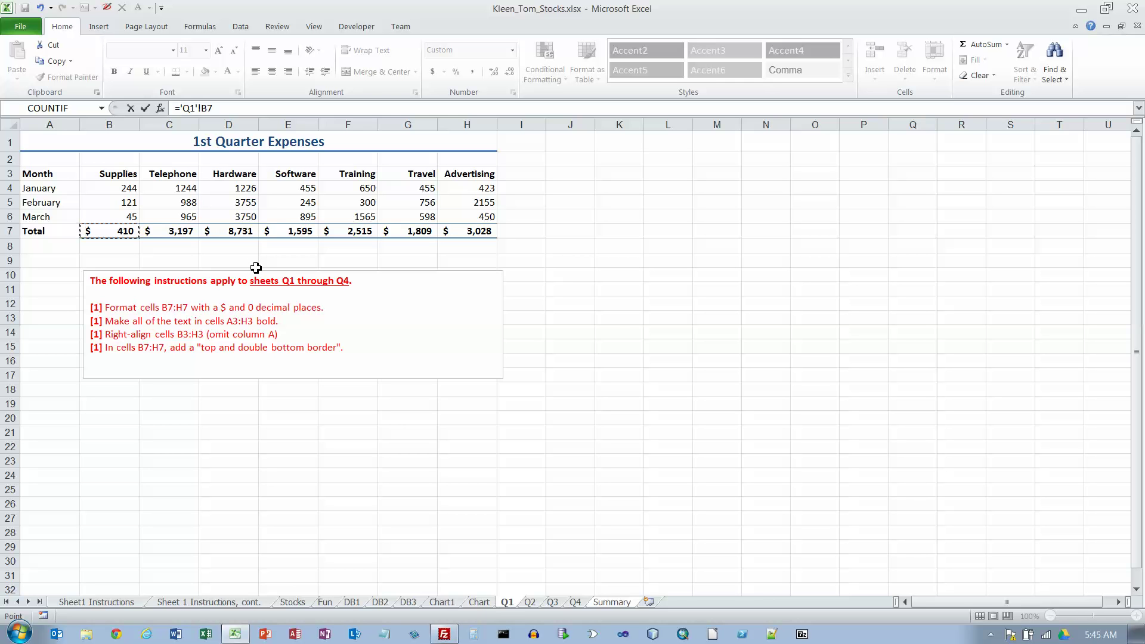
pyautogui.write('+')
pyautogui.click(530, 602)
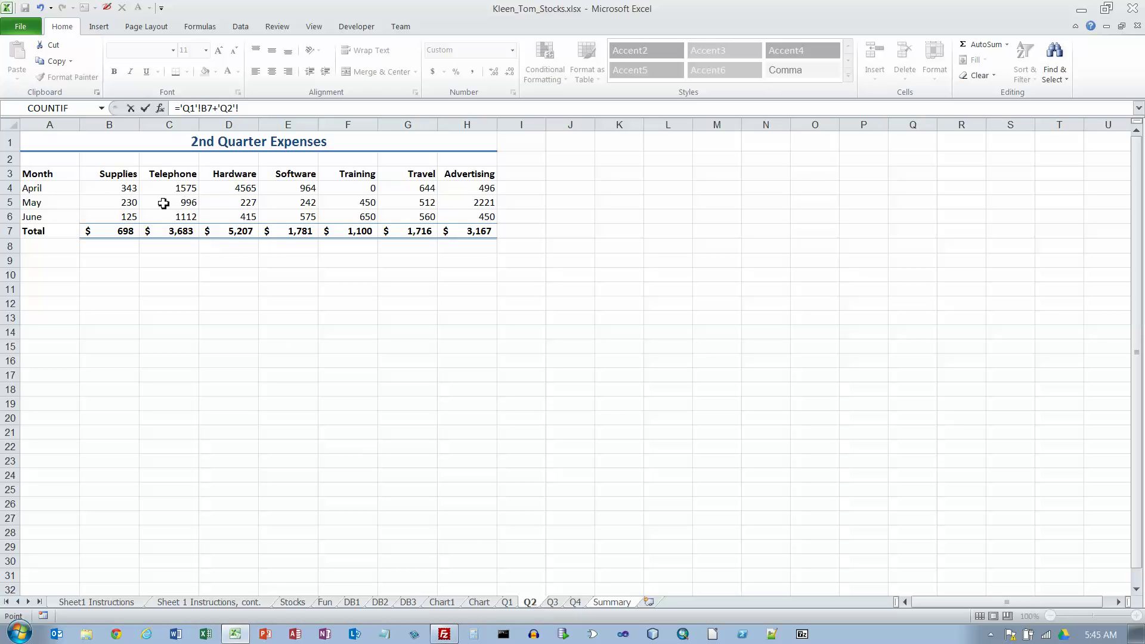
pyautogui.click(129, 232)
# Add Q3 and Q4 B7 to the formula and commit it, totalling 2,278
pyautogui.write('+')
pyautogui.click(553, 602)
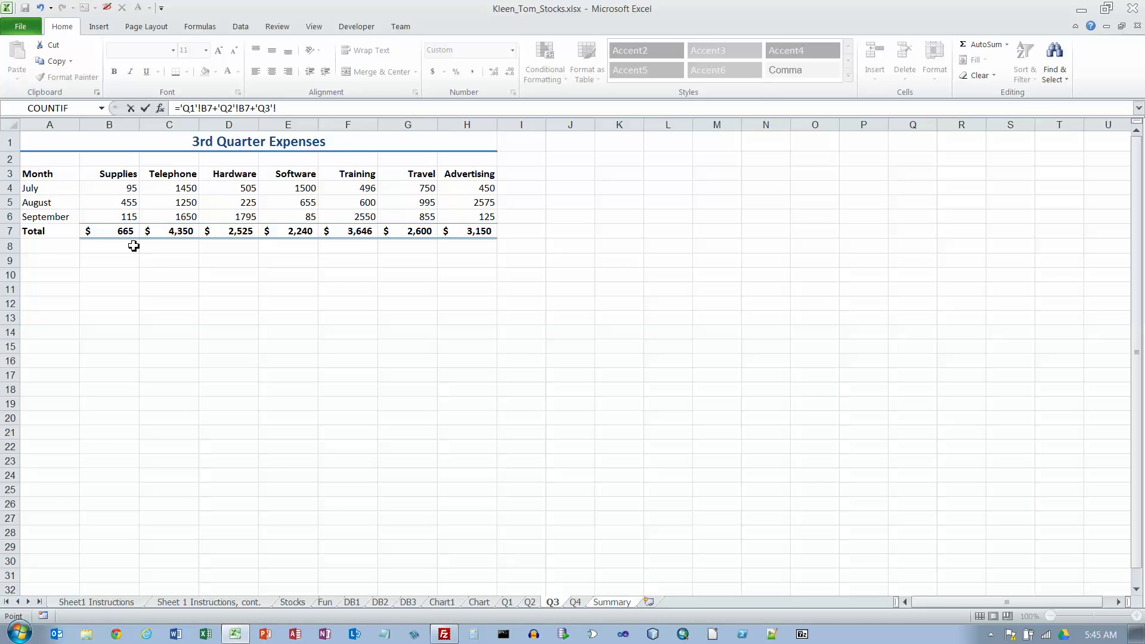
pyautogui.click(124, 231)
pyautogui.write('+')
pyautogui.click(576, 602)
pyautogui.click(122, 231)
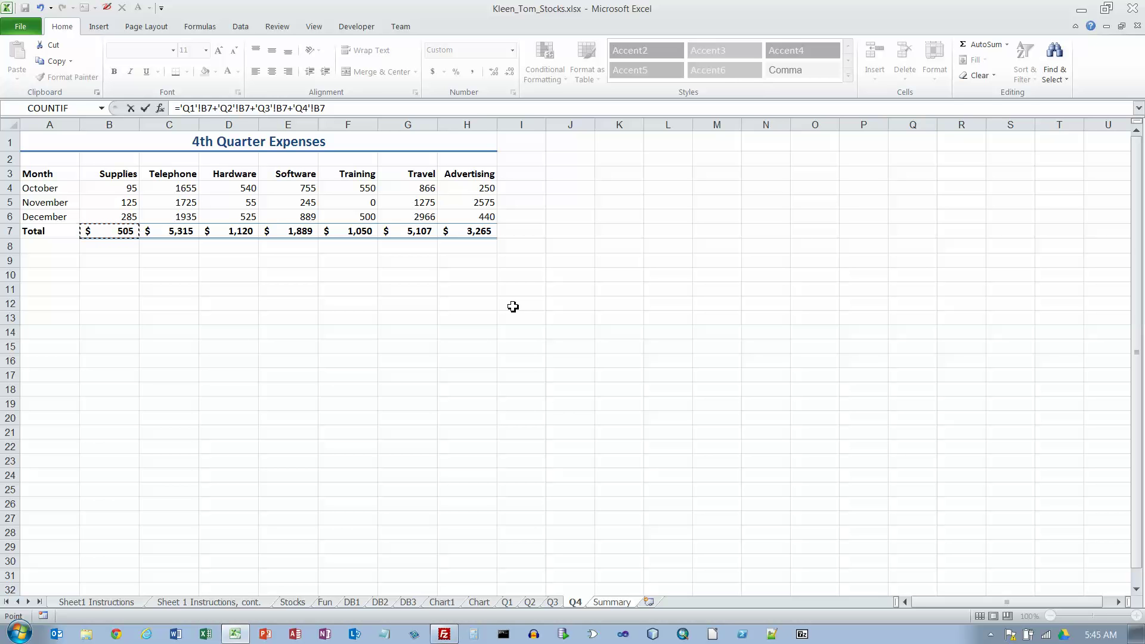
pyautogui.press('Return')
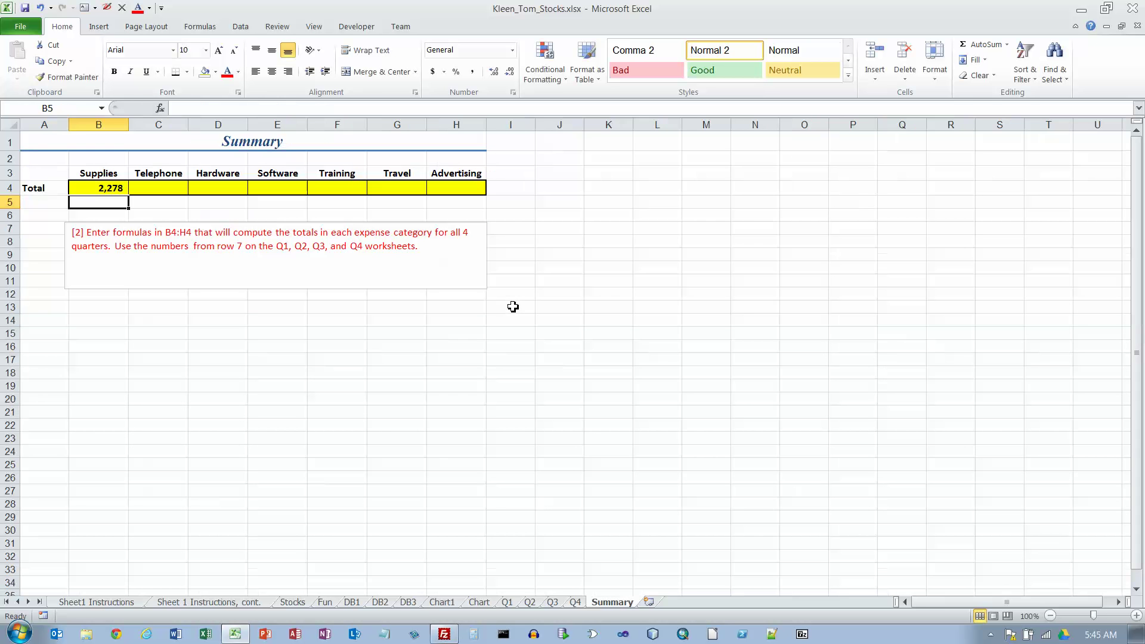
# Fill B4's quarter-sum formula right to H4, giving totals from Telephone 16,545 to Advertising 12,610
pyautogui.click(100, 187)
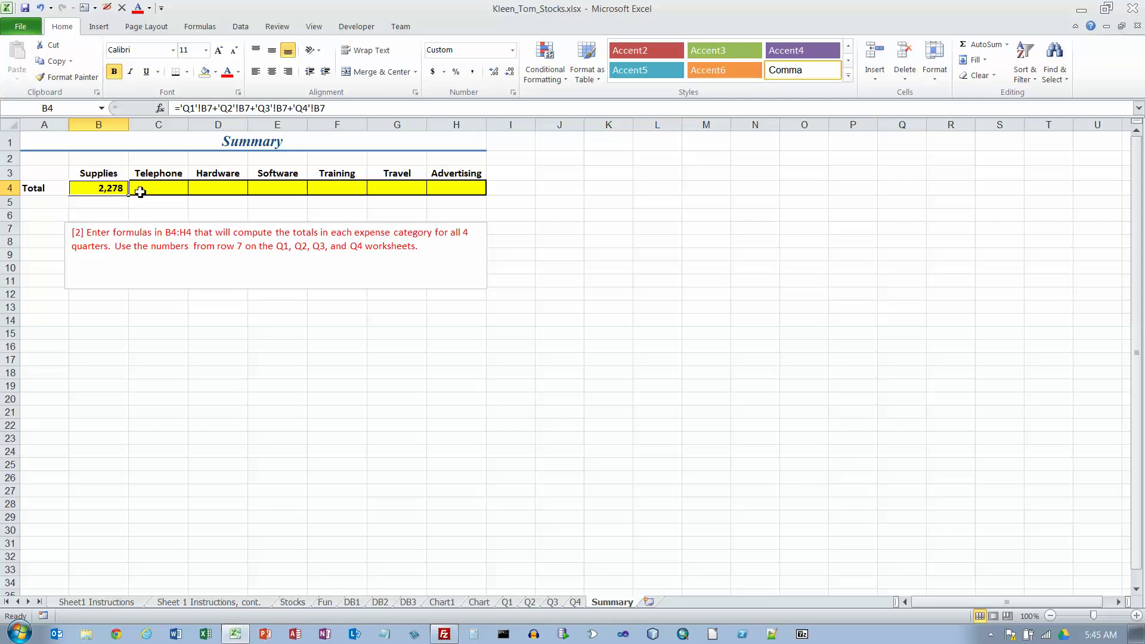
pyautogui.moveTo(131, 196); pyautogui.dragTo(482, 192)
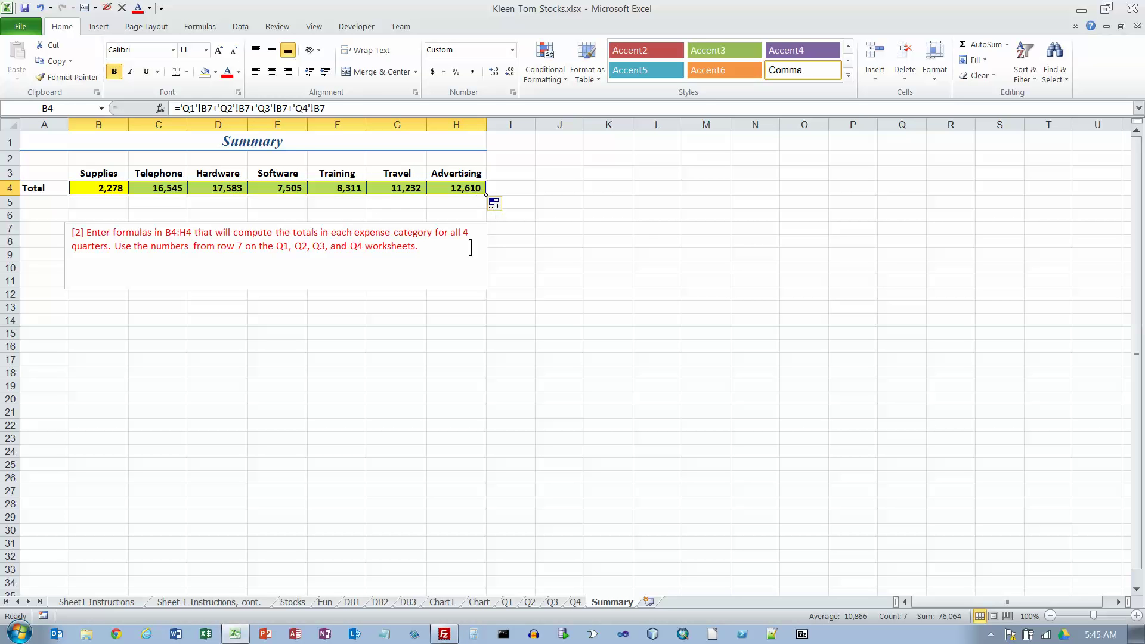
pyautogui.click(458, 190)
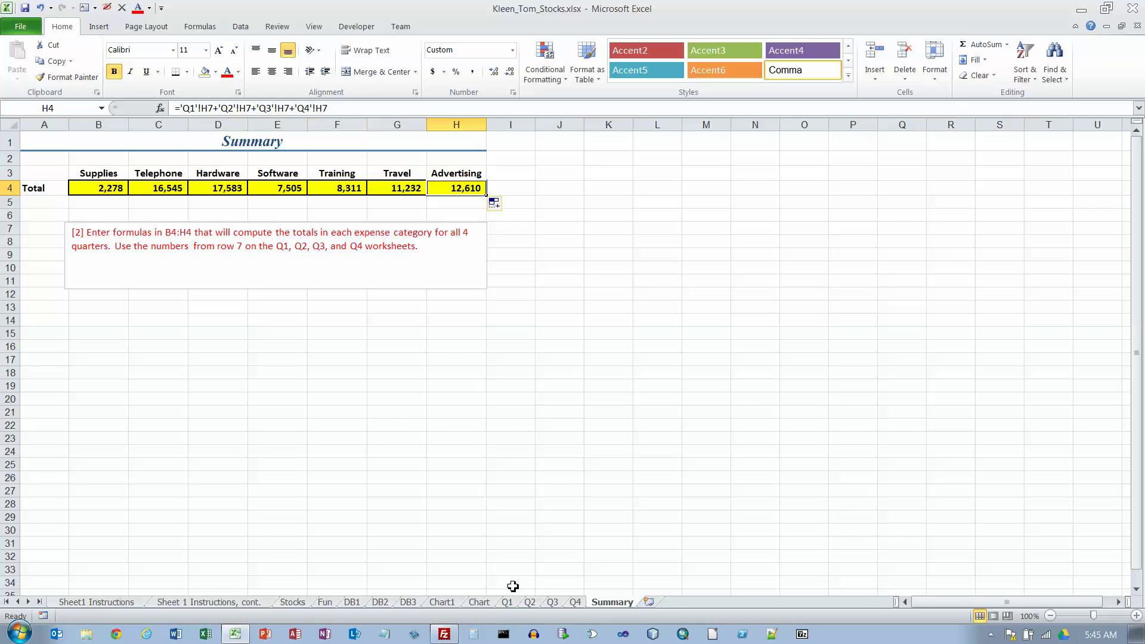
pyautogui.doubleClick(452, 188)
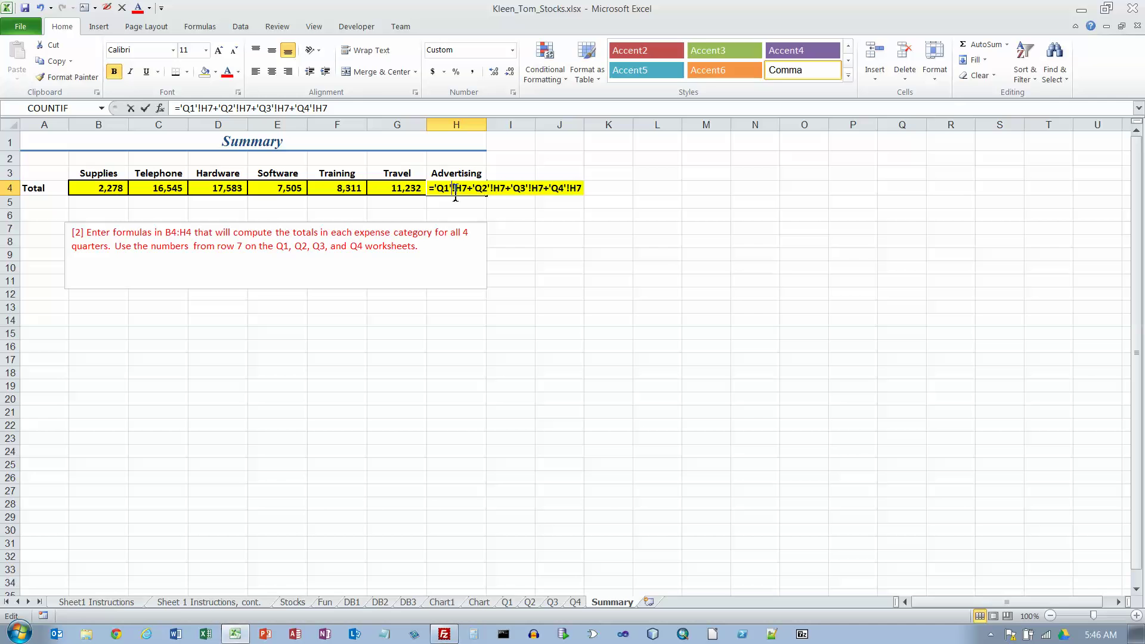
pyautogui.click(570, 603)
pyautogui.click(553, 604)
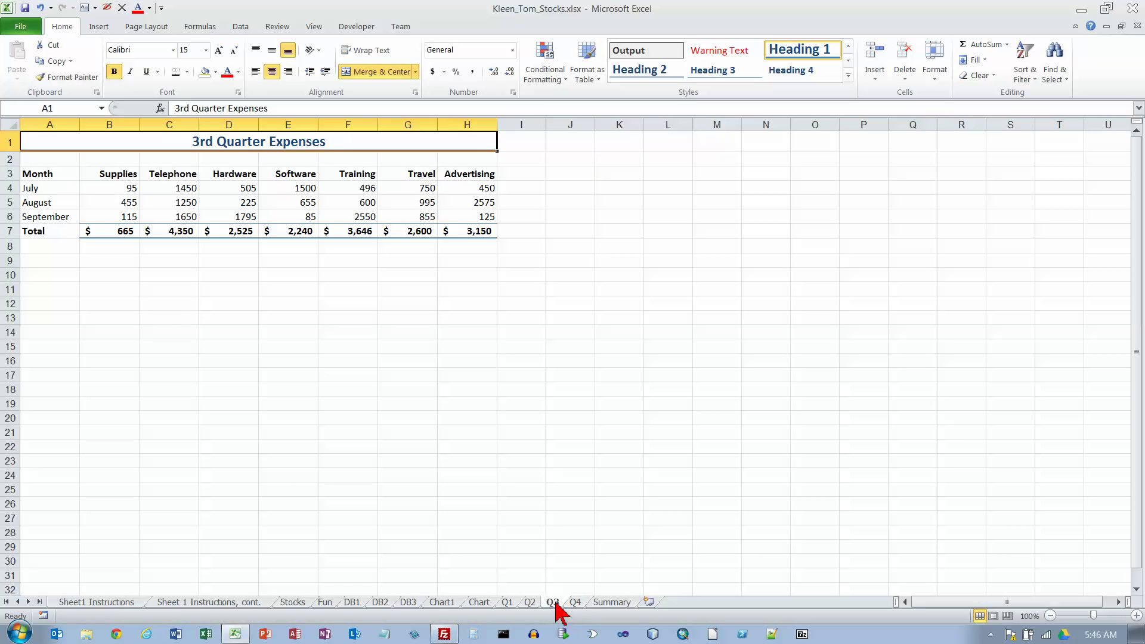
pyautogui.click(530, 604)
pyautogui.click(508, 603)
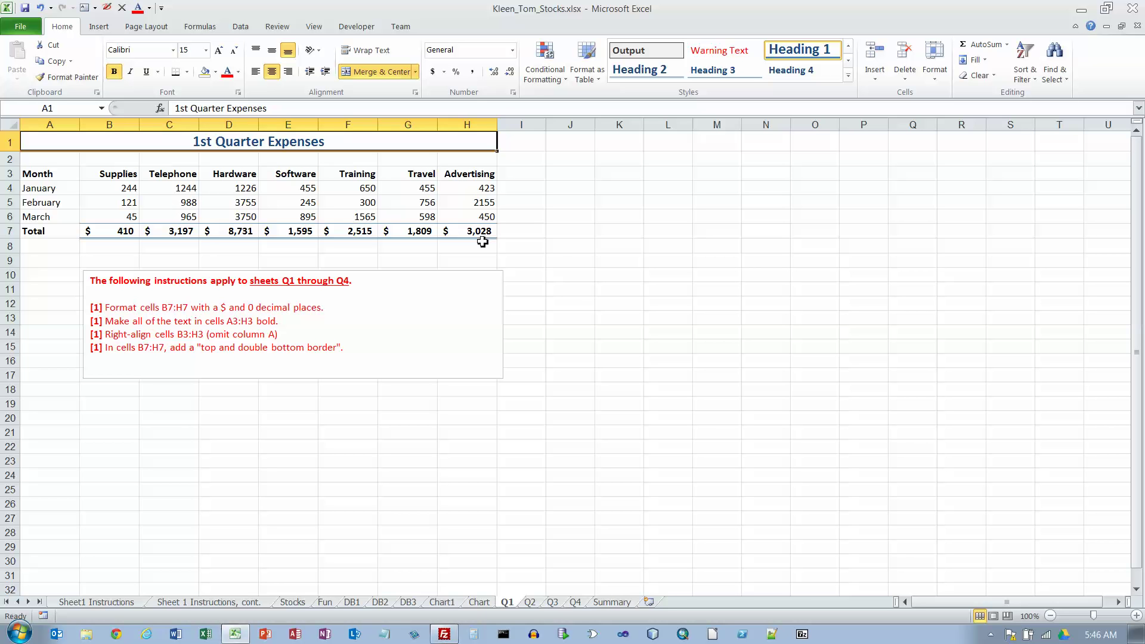
pyautogui.click(530, 604)
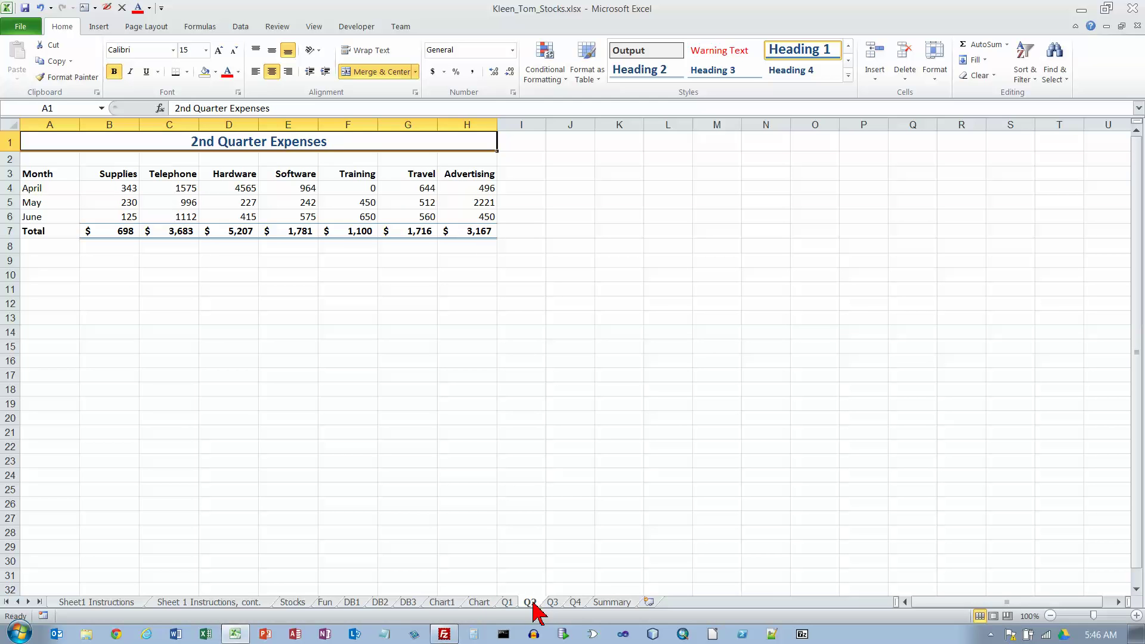
pyautogui.click(553, 604)
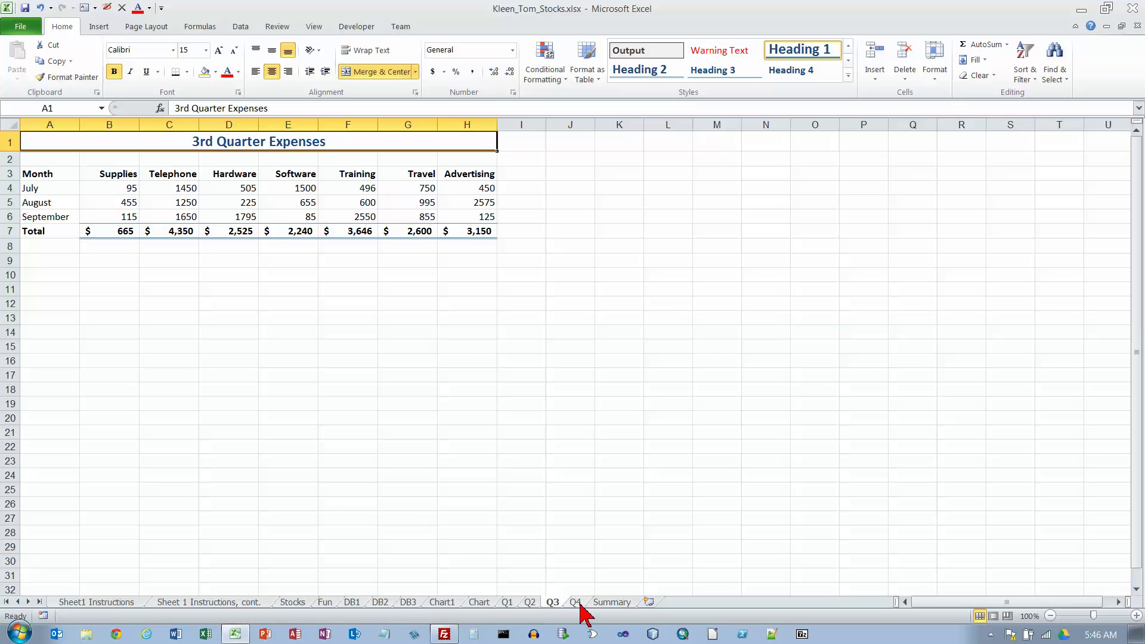
pyautogui.click(576, 604)
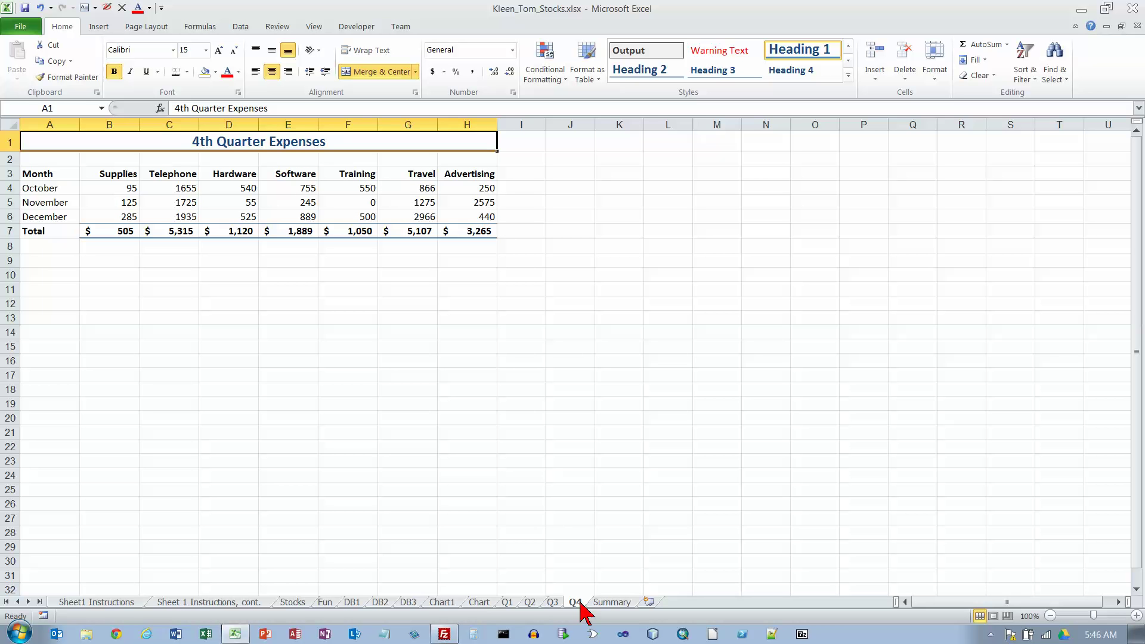
pyautogui.click(612, 602)
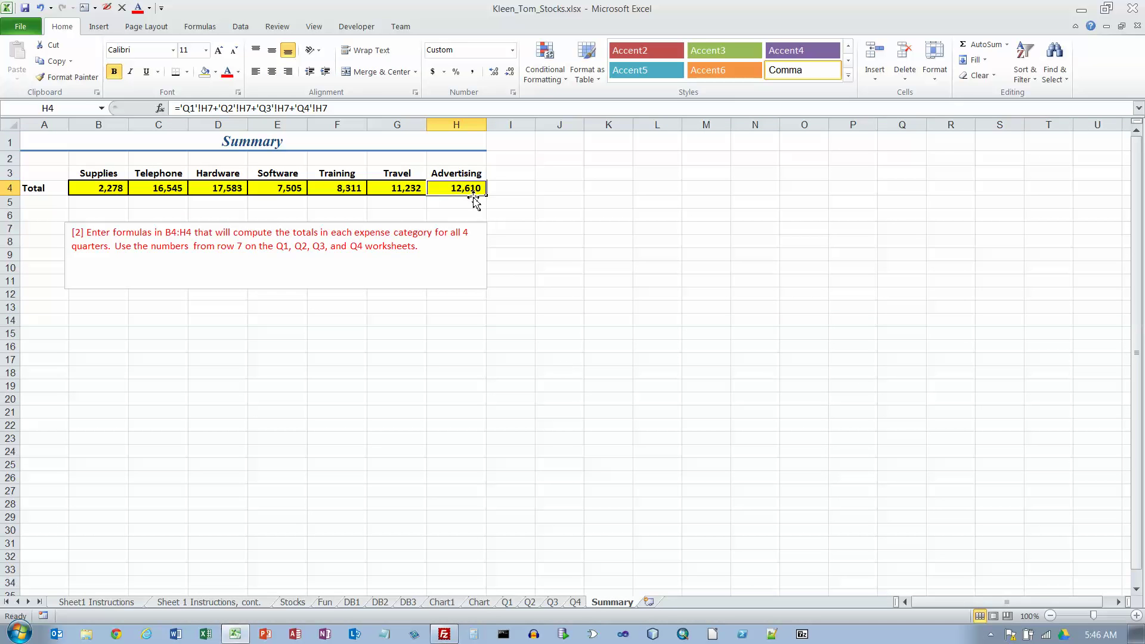